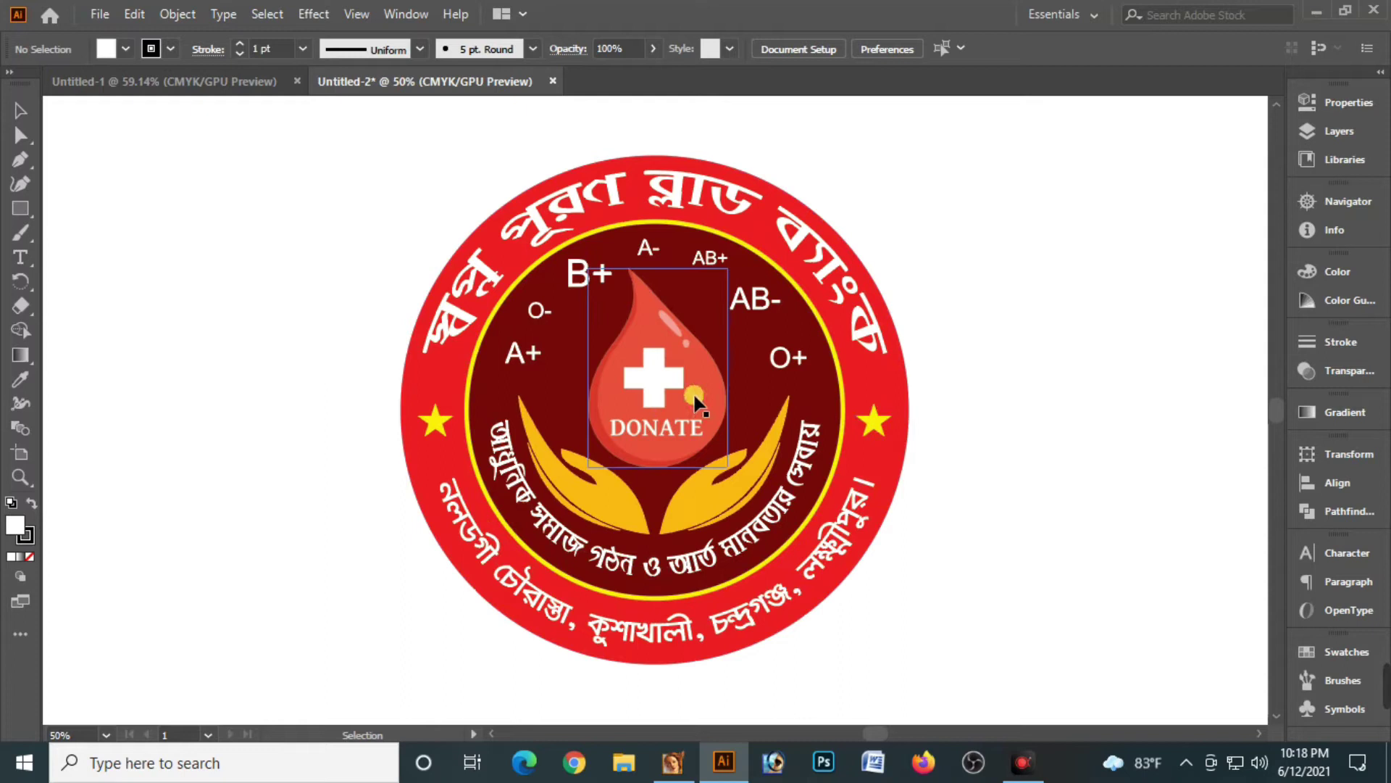
# Step: Preview the finished blood-bank badge by selecting it, then deselect it
pyautogui.click(607, 305)
pyautogui.click(958, 403)
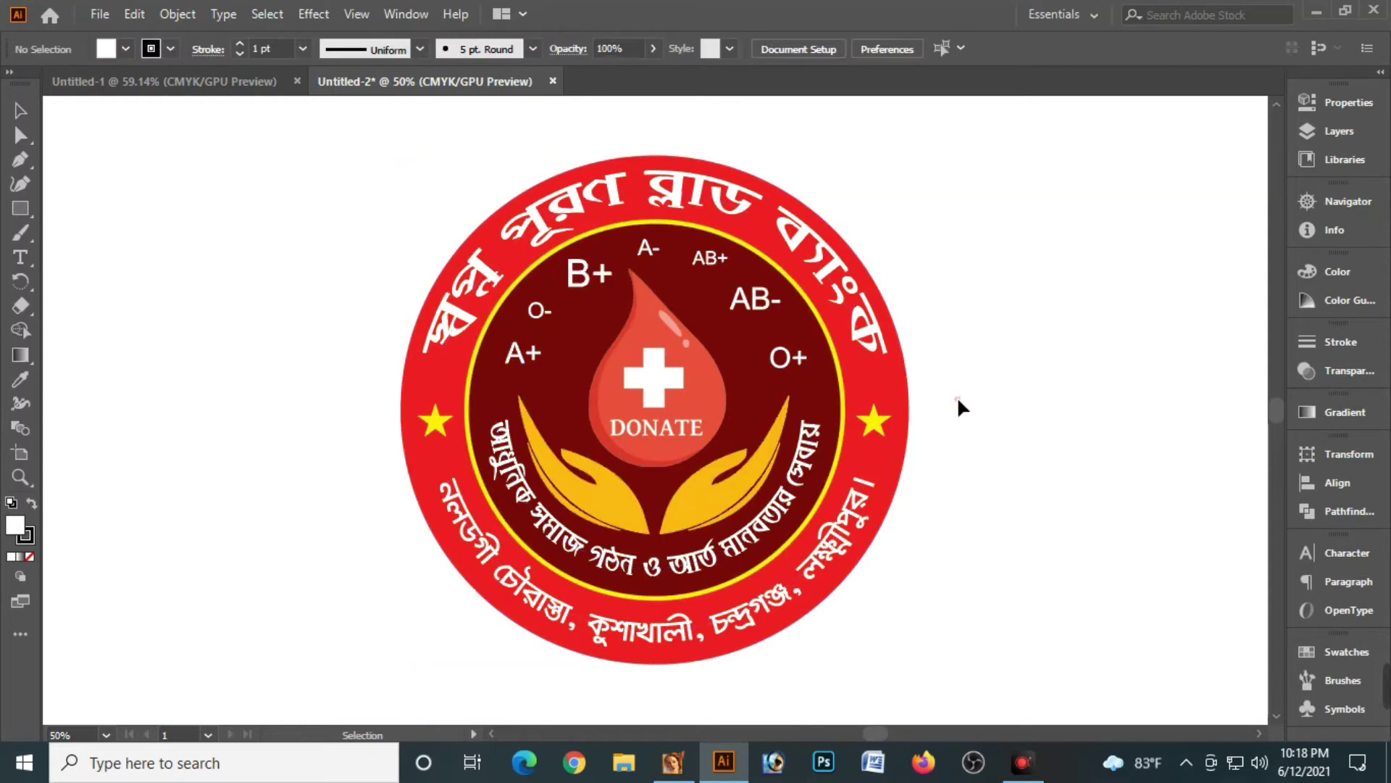
# Step: In Untitled-1, draw a 6.68 in circle, moving it slightly lower and smaller
pyautogui.click(236, 78)
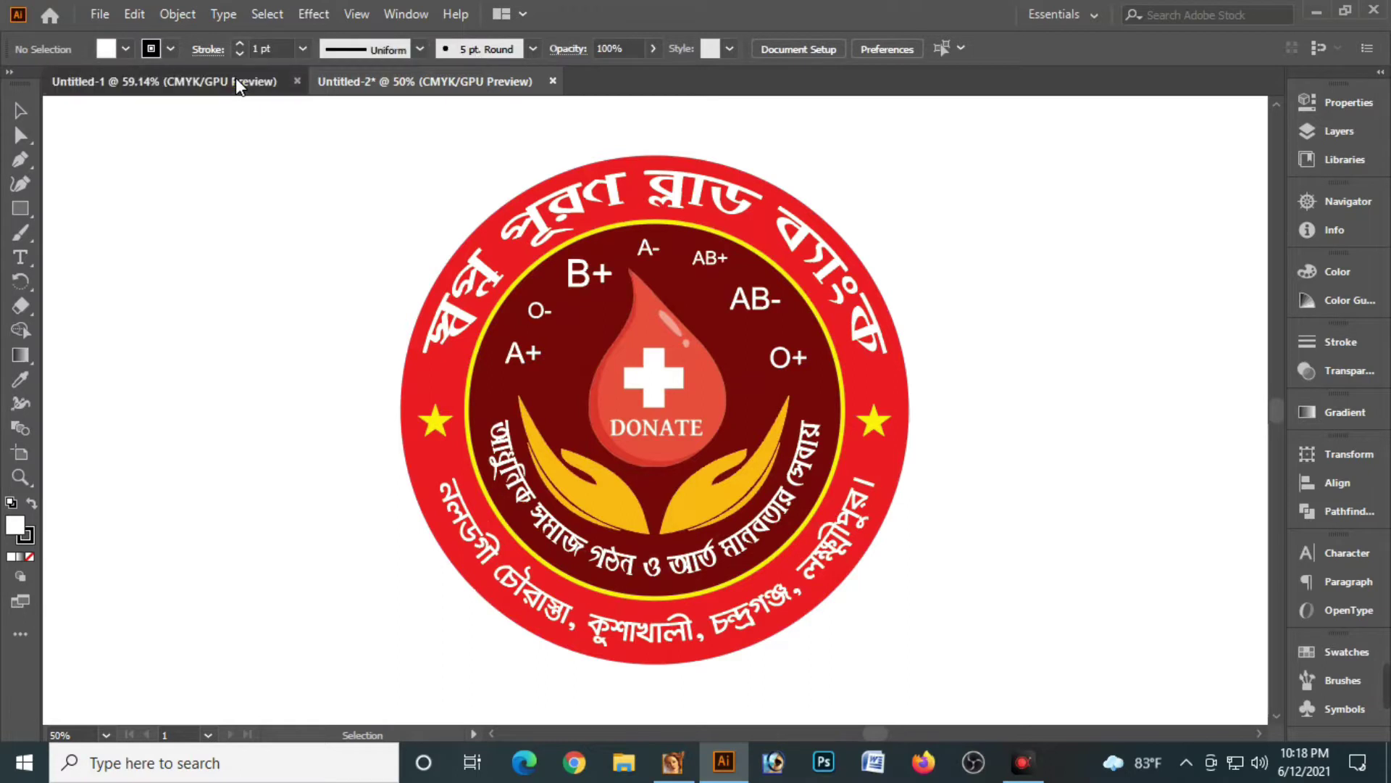
pyautogui.moveTo(27, 207); pyautogui.dragTo(82, 229)
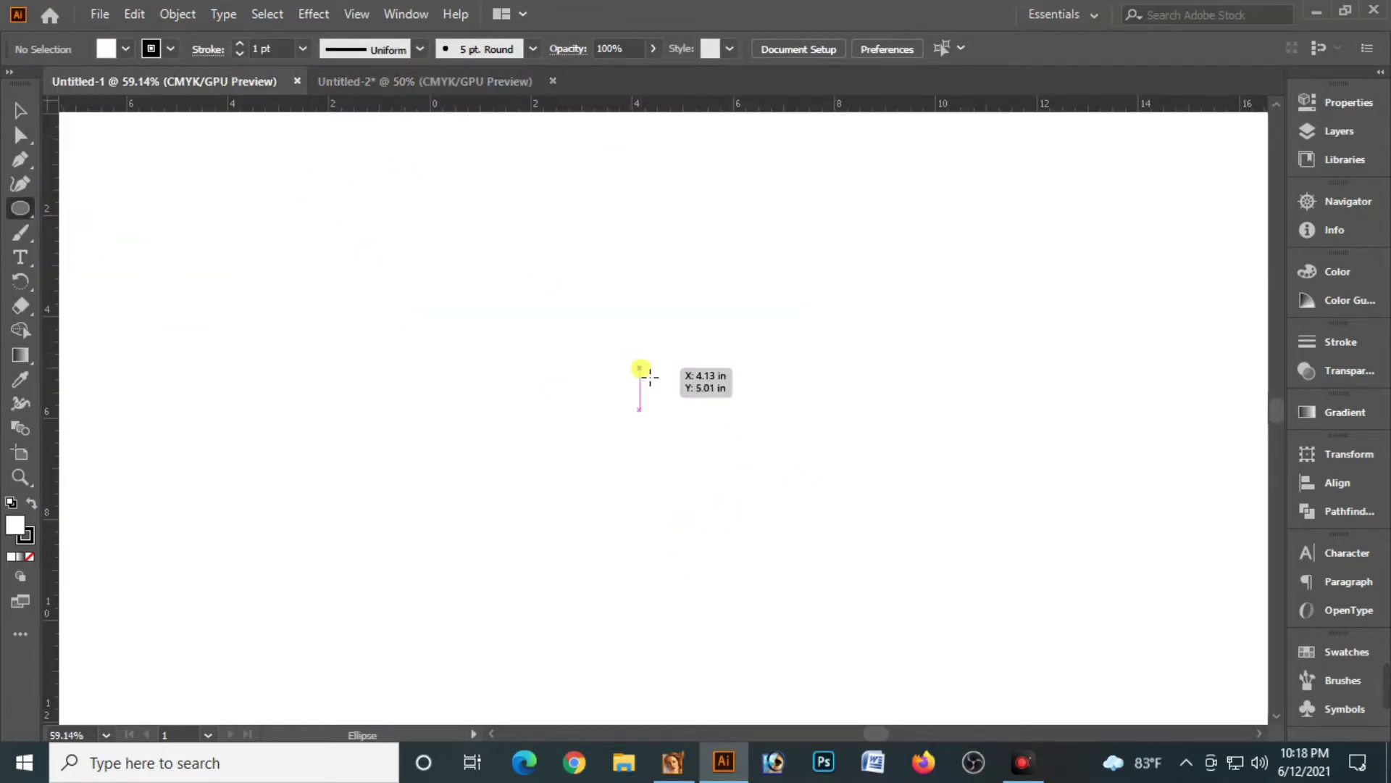
pyautogui.moveTo(640, 380); pyautogui.dragTo(840, 524)
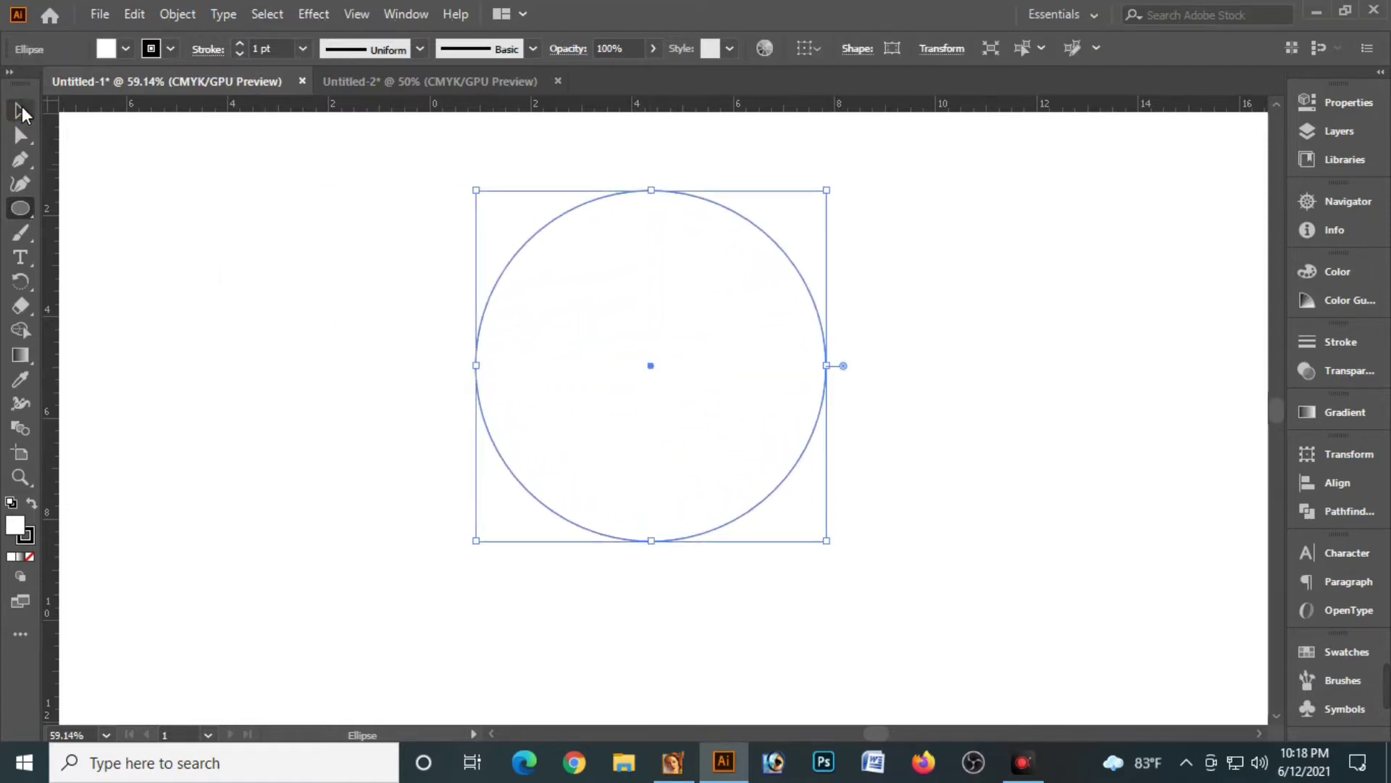
pyautogui.click(22, 113)
pyautogui.moveTo(657, 355); pyautogui.dragTo(662, 391)
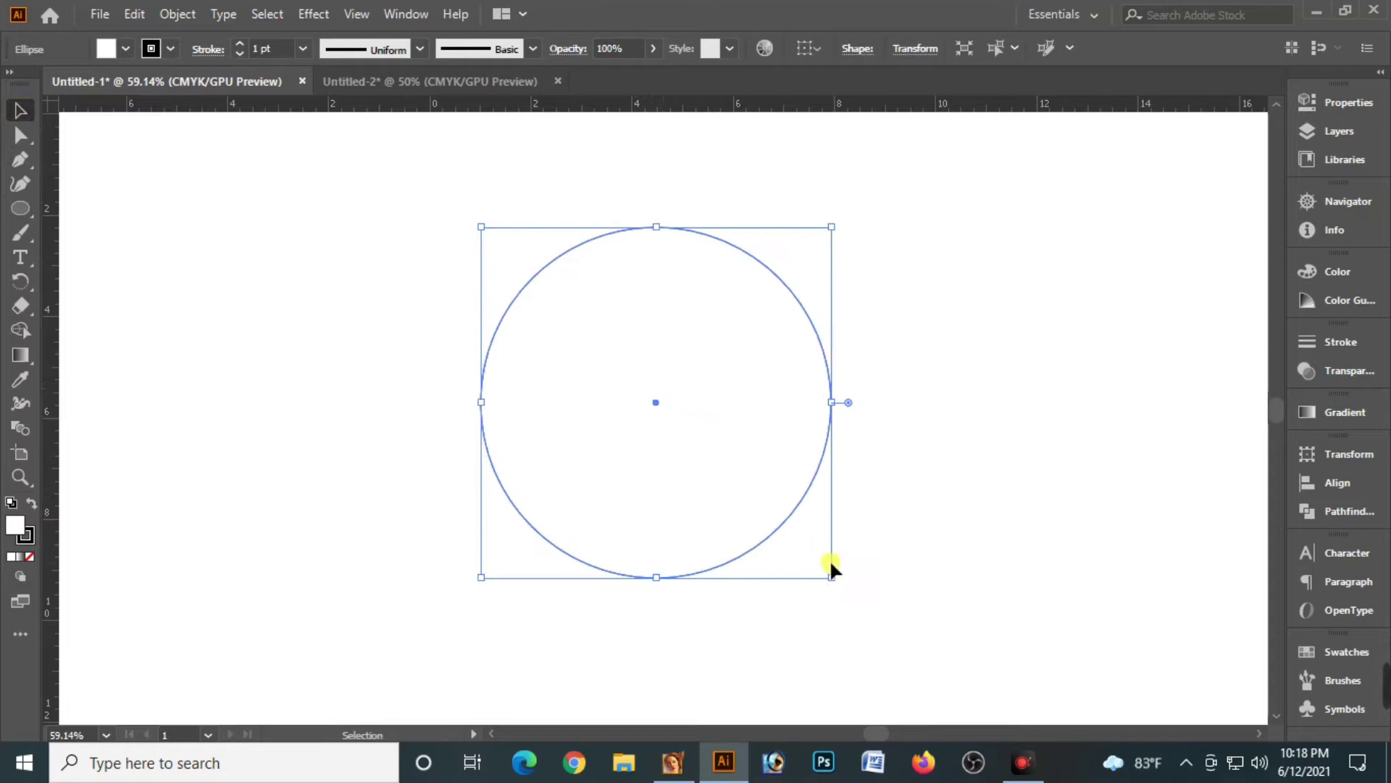
pyautogui.moveTo(835, 580); pyautogui.dragTo(829, 578)
pyautogui.click(842, 482)
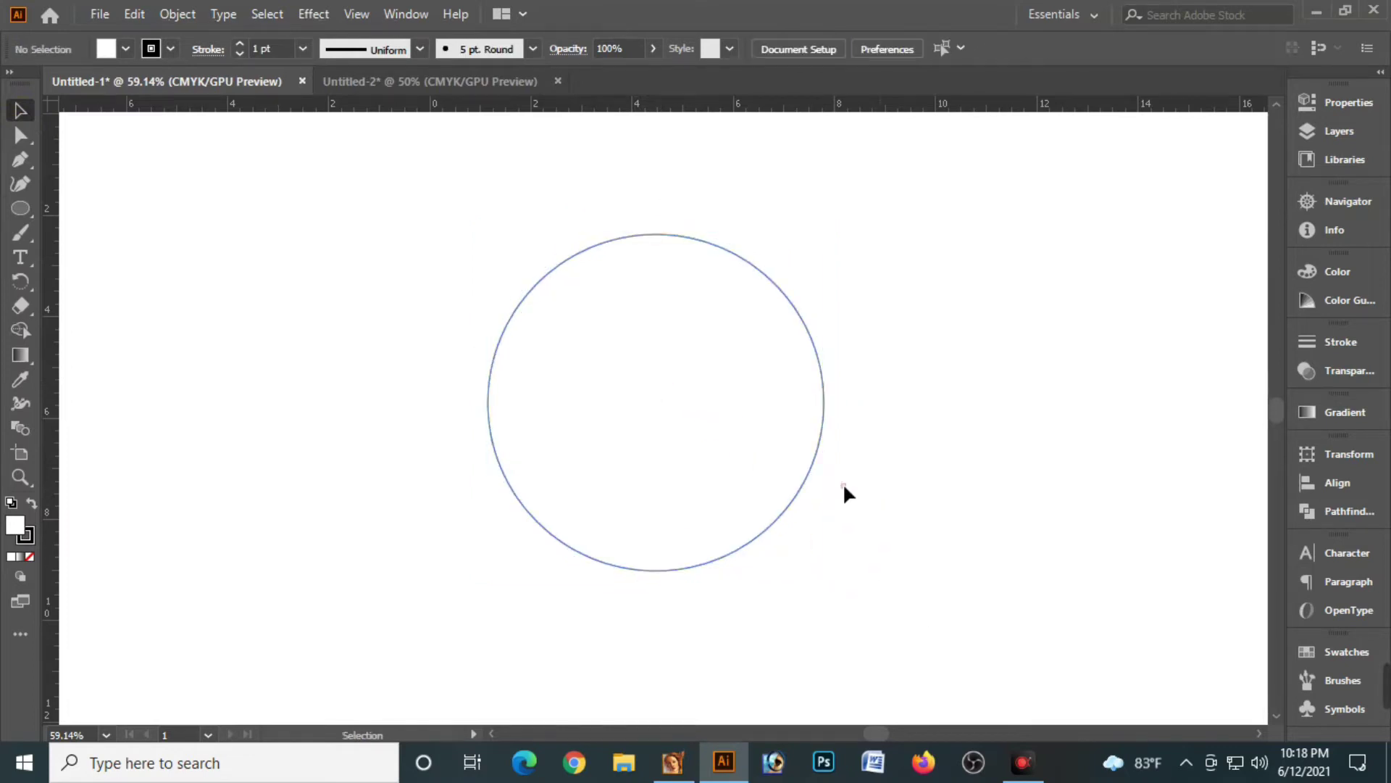
pyautogui.click(722, 409)
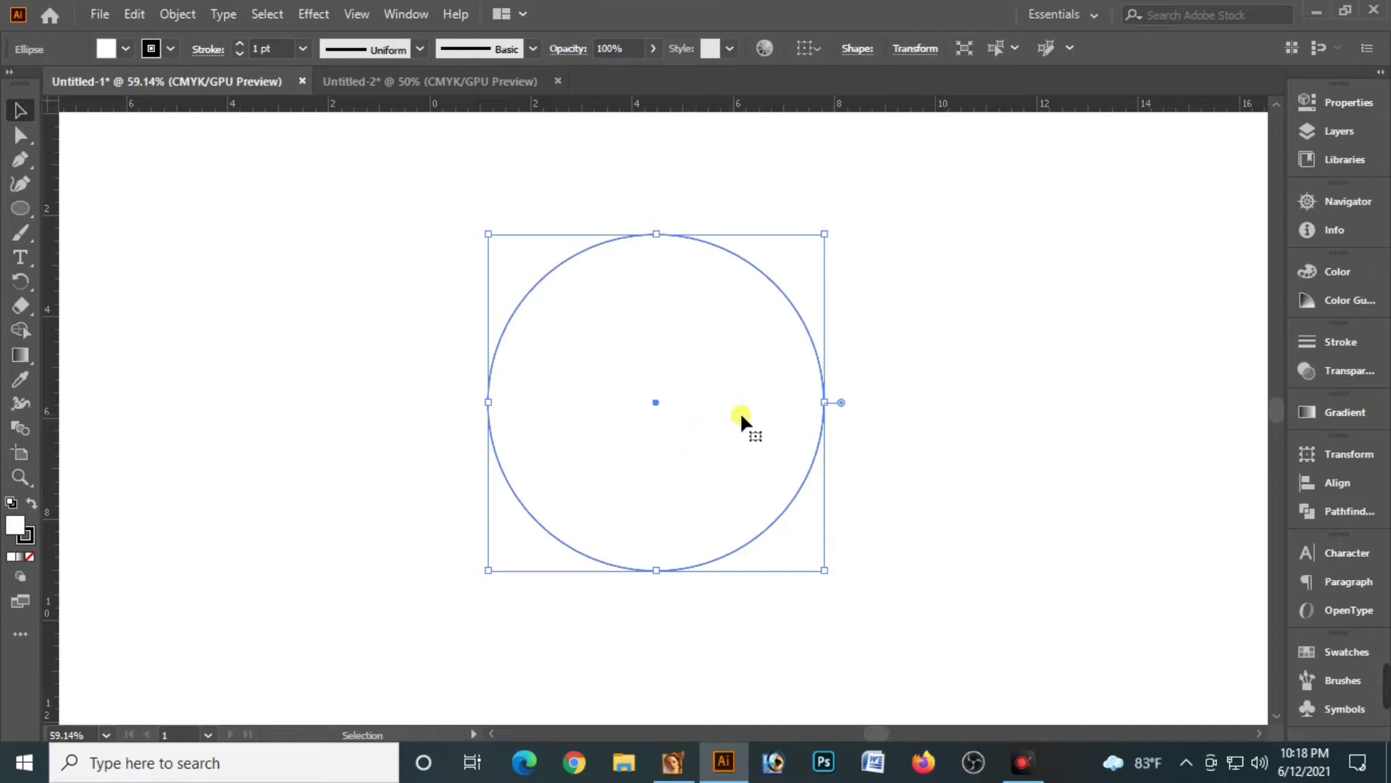
pyautogui.click(1335, 274)
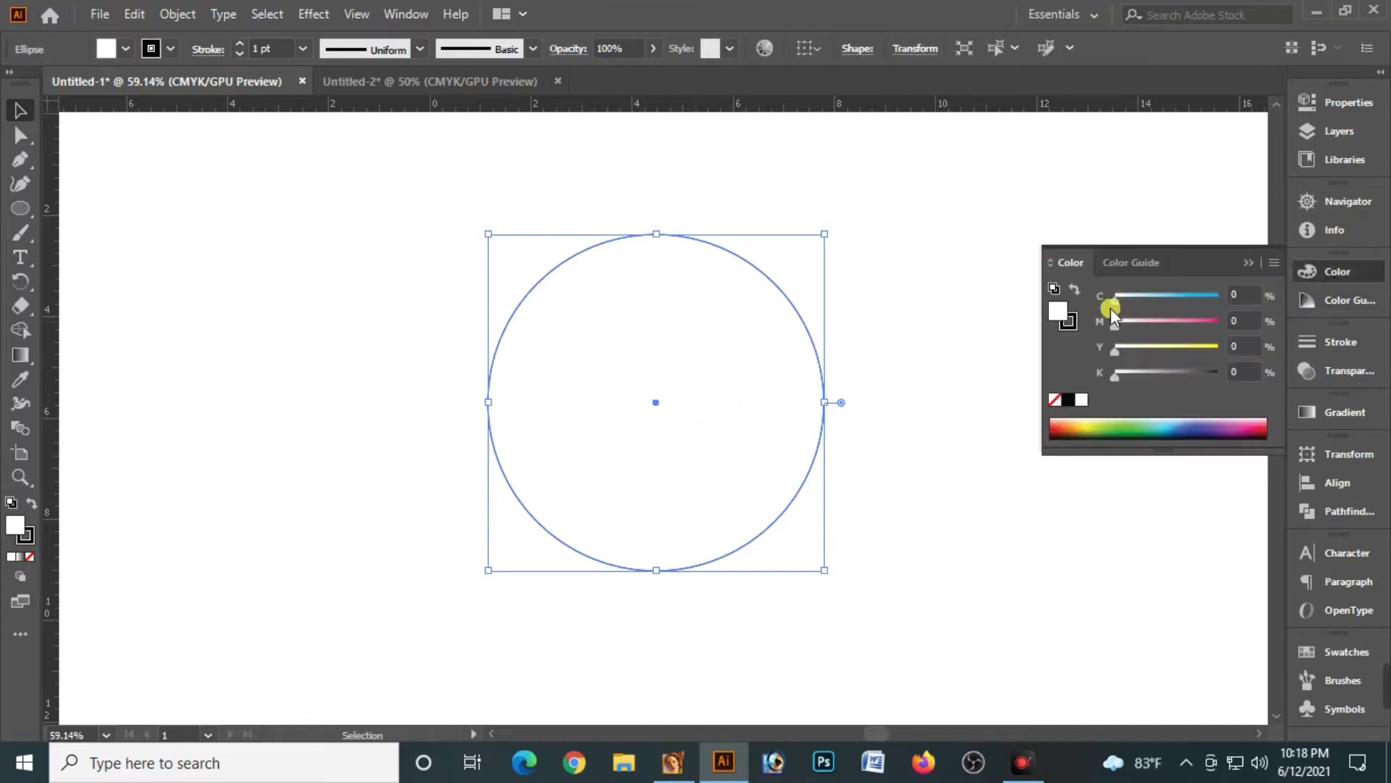
# Step: Give the circle no stroke and a solid red fill of C0 M100 Y100 K0
pyautogui.click(1073, 323)
pyautogui.click(1055, 400)
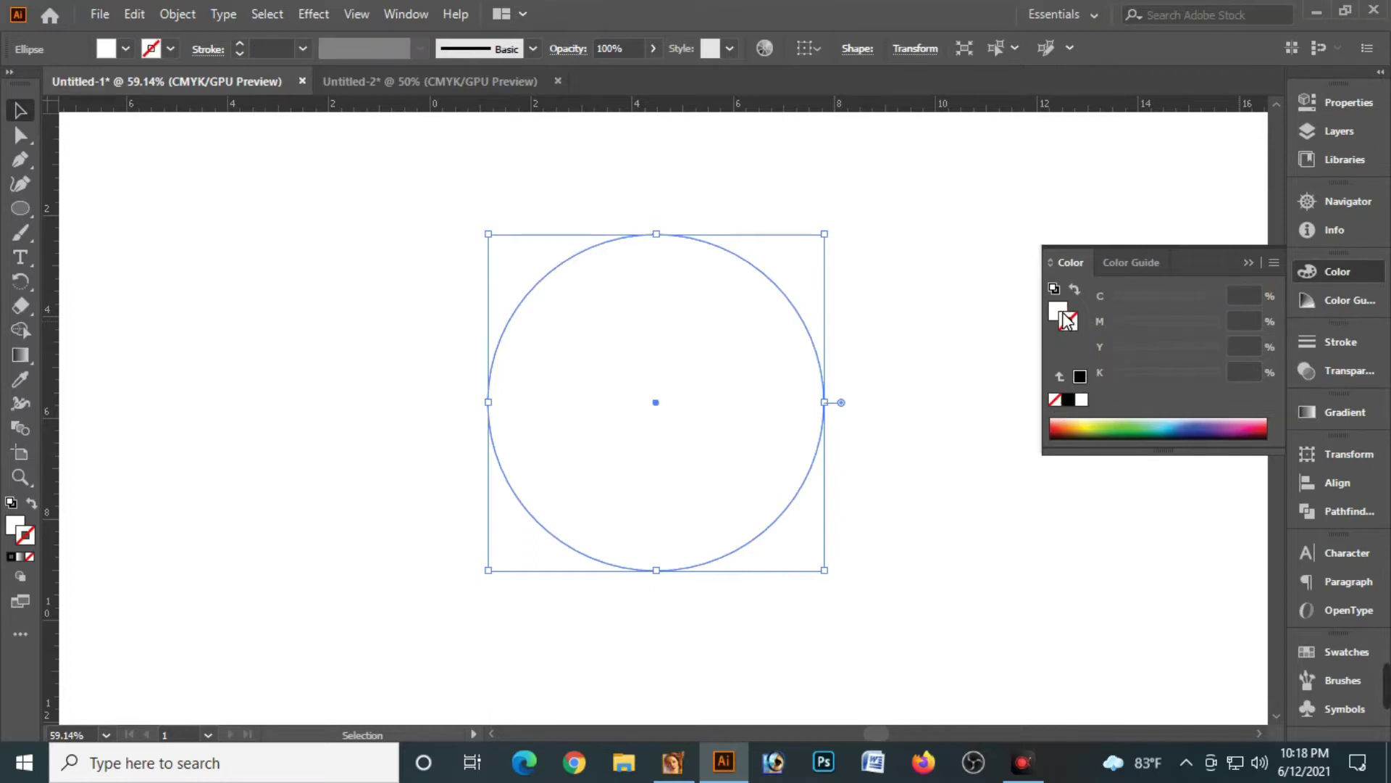
pyautogui.moveTo(1189, 302)
pyautogui.mouseDown()
pyautogui.moveTo(1220, 297)
pyautogui.moveTo(1123, 314)
pyautogui.moveTo(1220, 346)
pyautogui.mouseUp()
pyautogui.click(1223, 321)
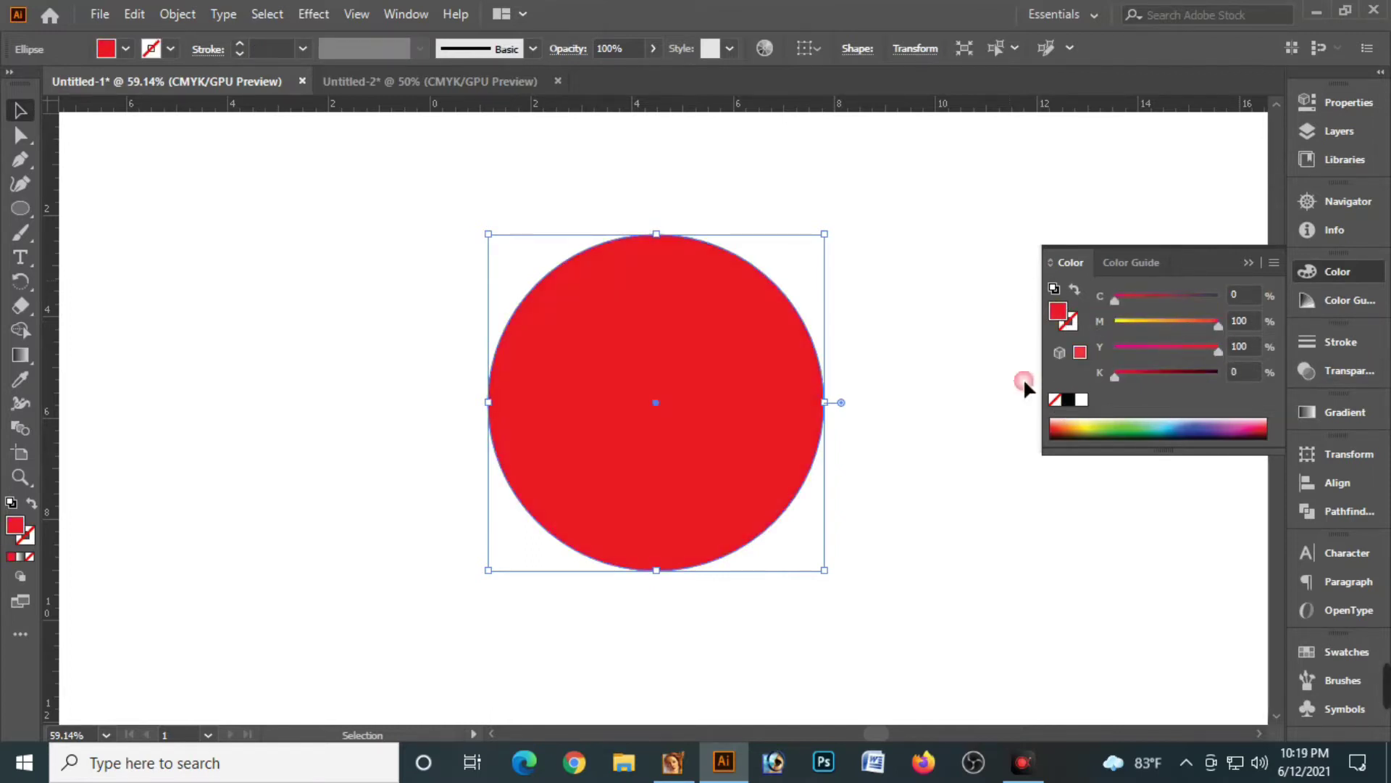
pyautogui.click(877, 349)
# Step: Copy the red circle and paste the copy in front of it
pyautogui.click(673, 385)
pyautogui.click(698, 390)
pyautogui.click(133, 14)
pyautogui.click(171, 112)
pyautogui.click(131, 14)
pyautogui.click(221, 157)
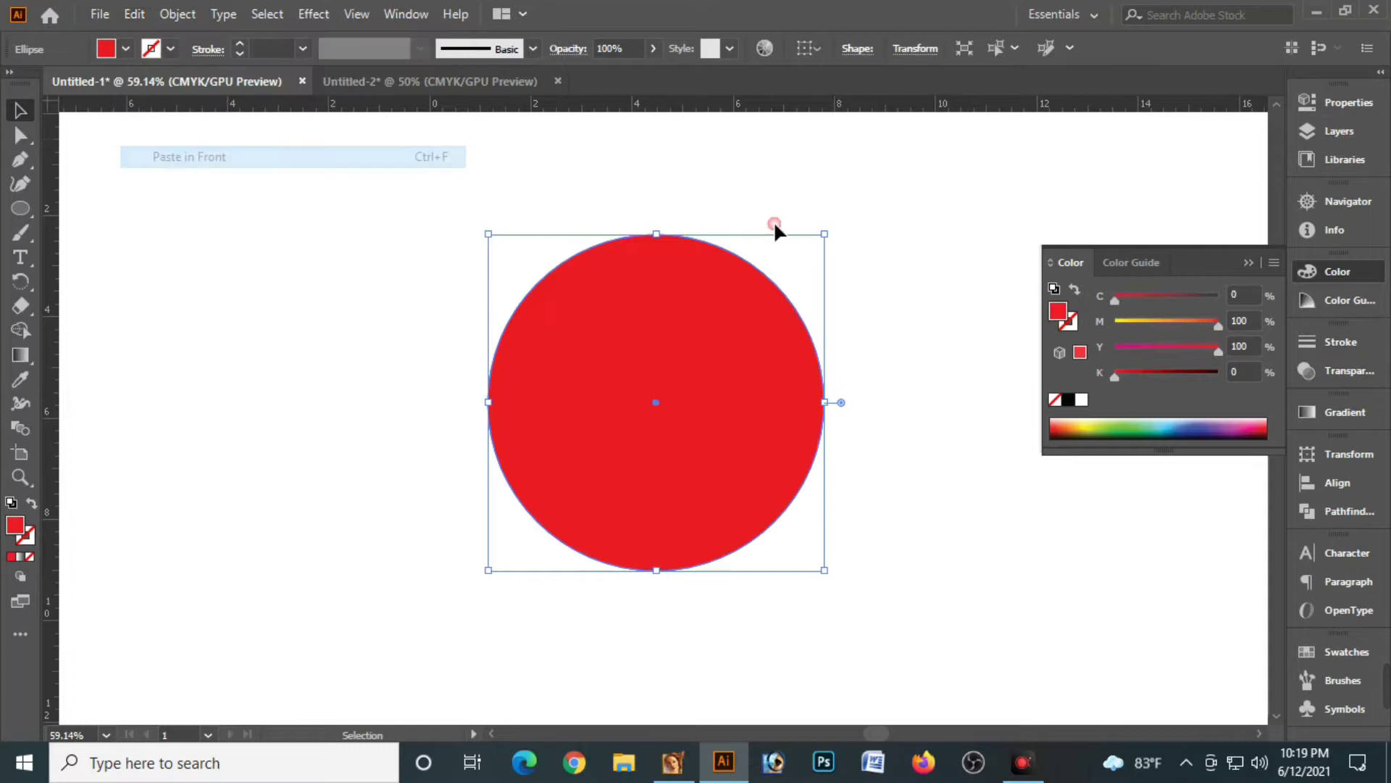
# Step: Scale the copy down from its centre and colour it dark red C20 M100 Y100 K50
pyautogui.moveTo(828, 573); pyautogui.dragTo(772, 547)
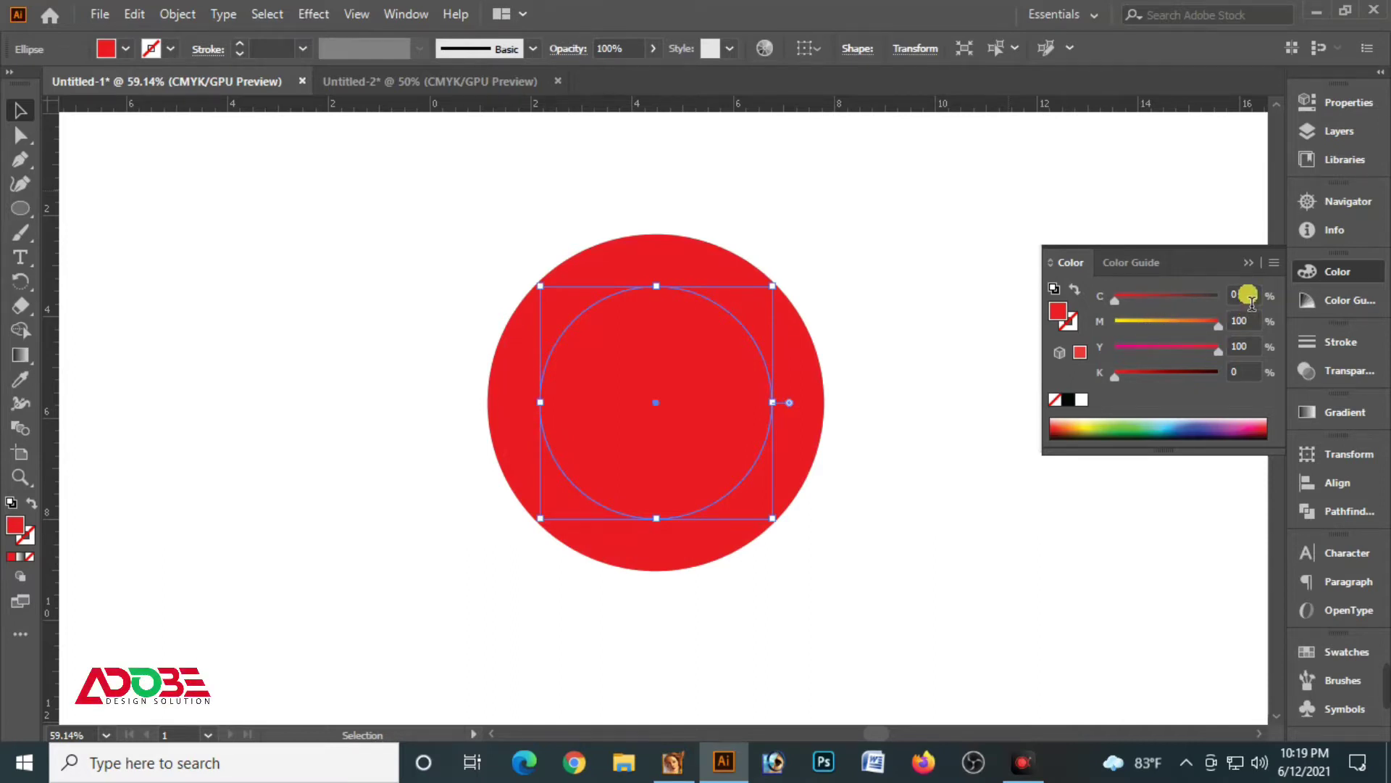
pyautogui.write('20')
pyautogui.press('Tab')
pyautogui.press('Tab')
pyautogui.press('Tab')
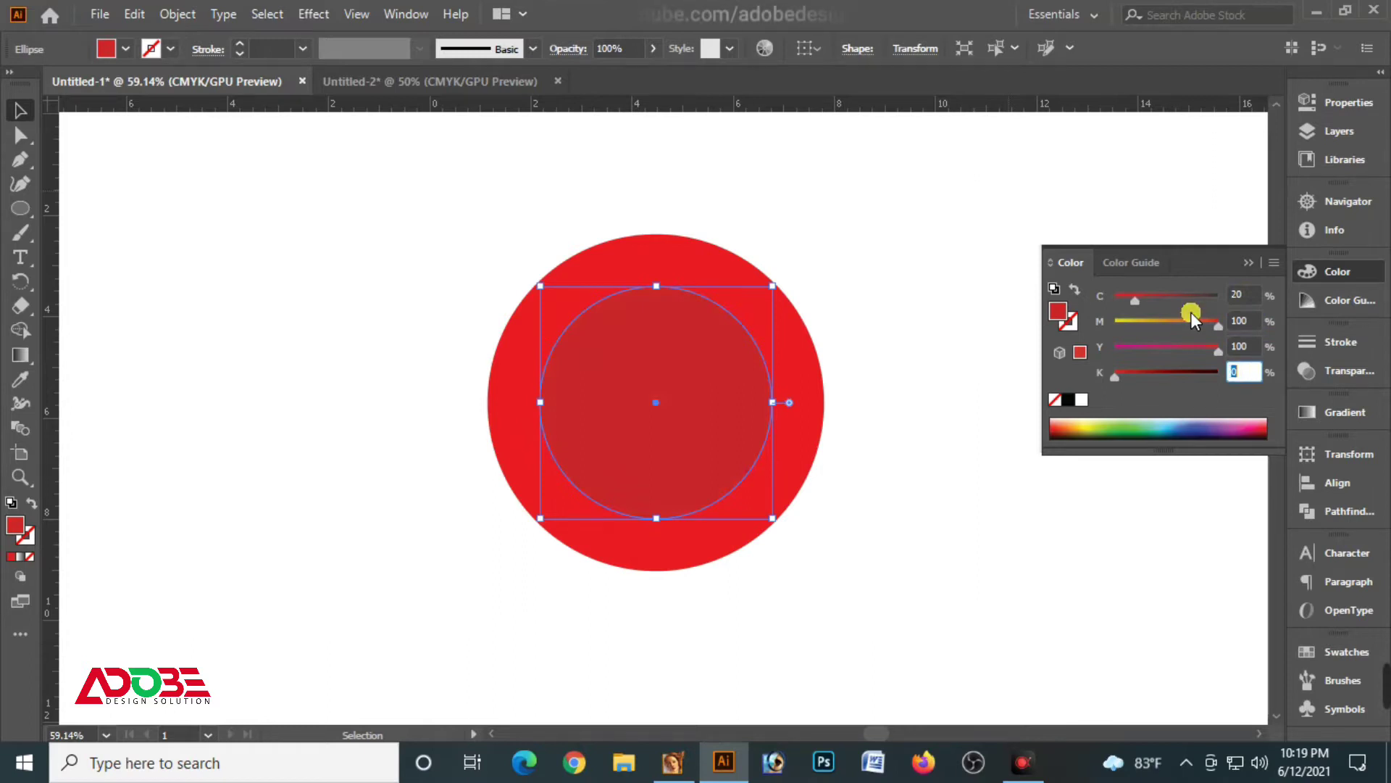
pyautogui.write('50')
pyautogui.press('Tab')
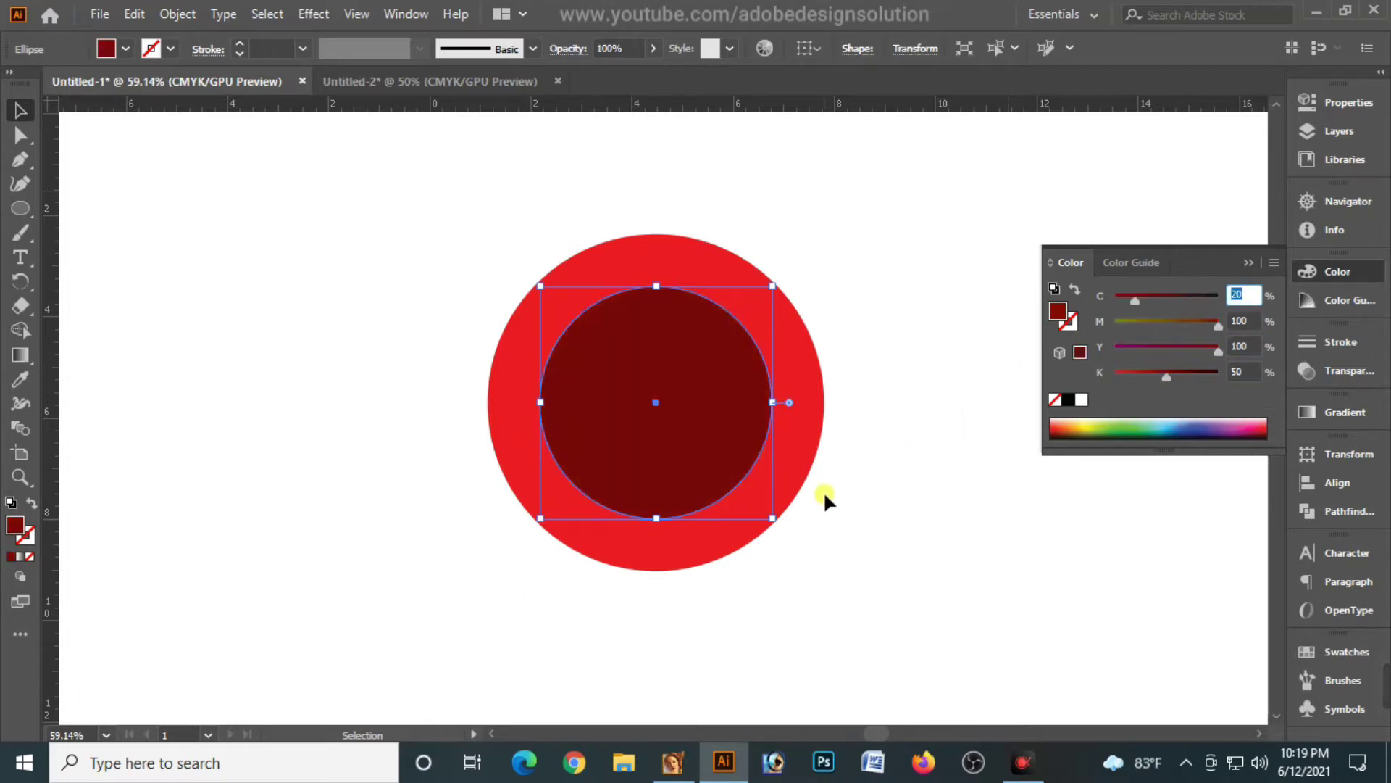
pyautogui.click(1072, 328)
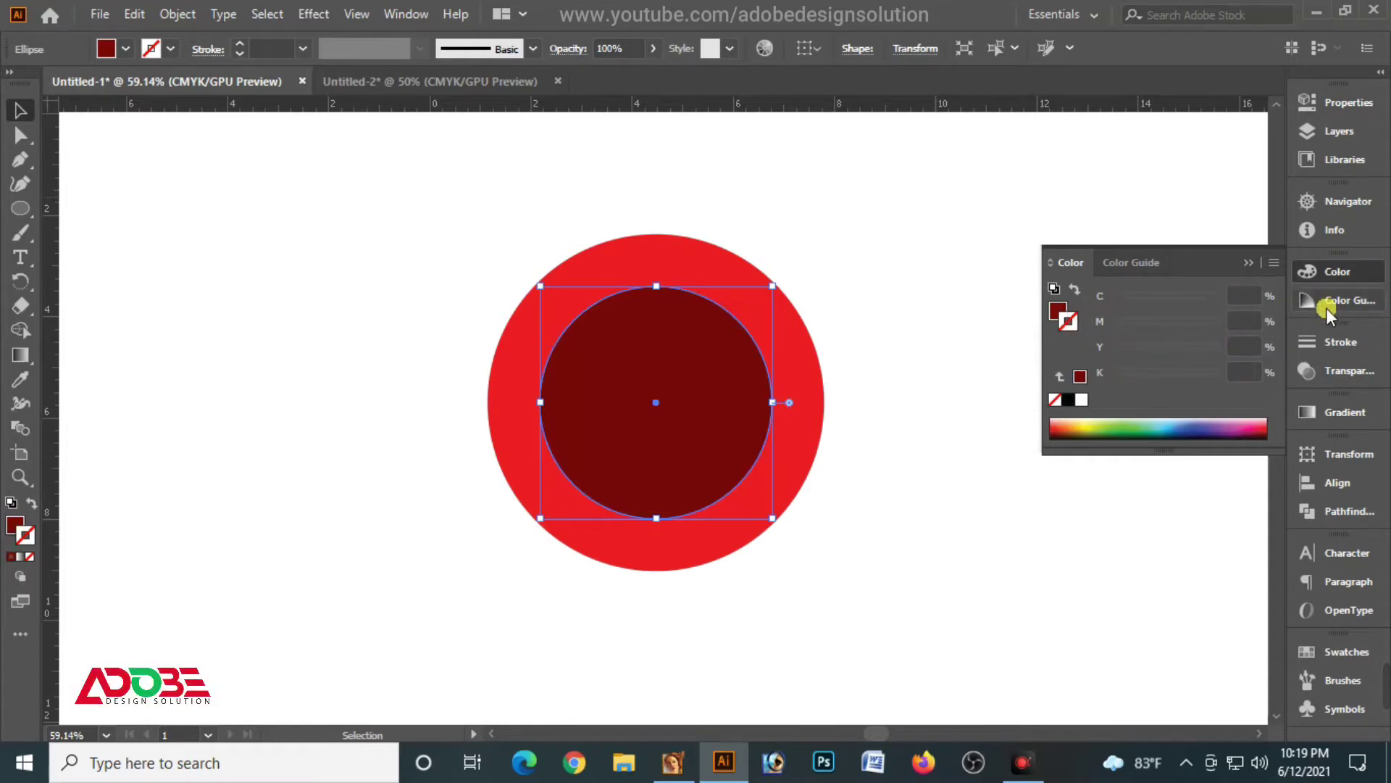
pyautogui.click(1308, 343)
# Step: Give the inner circle a 4 pt stroke coloured yellow (Y100)
pyautogui.click(1197, 365)
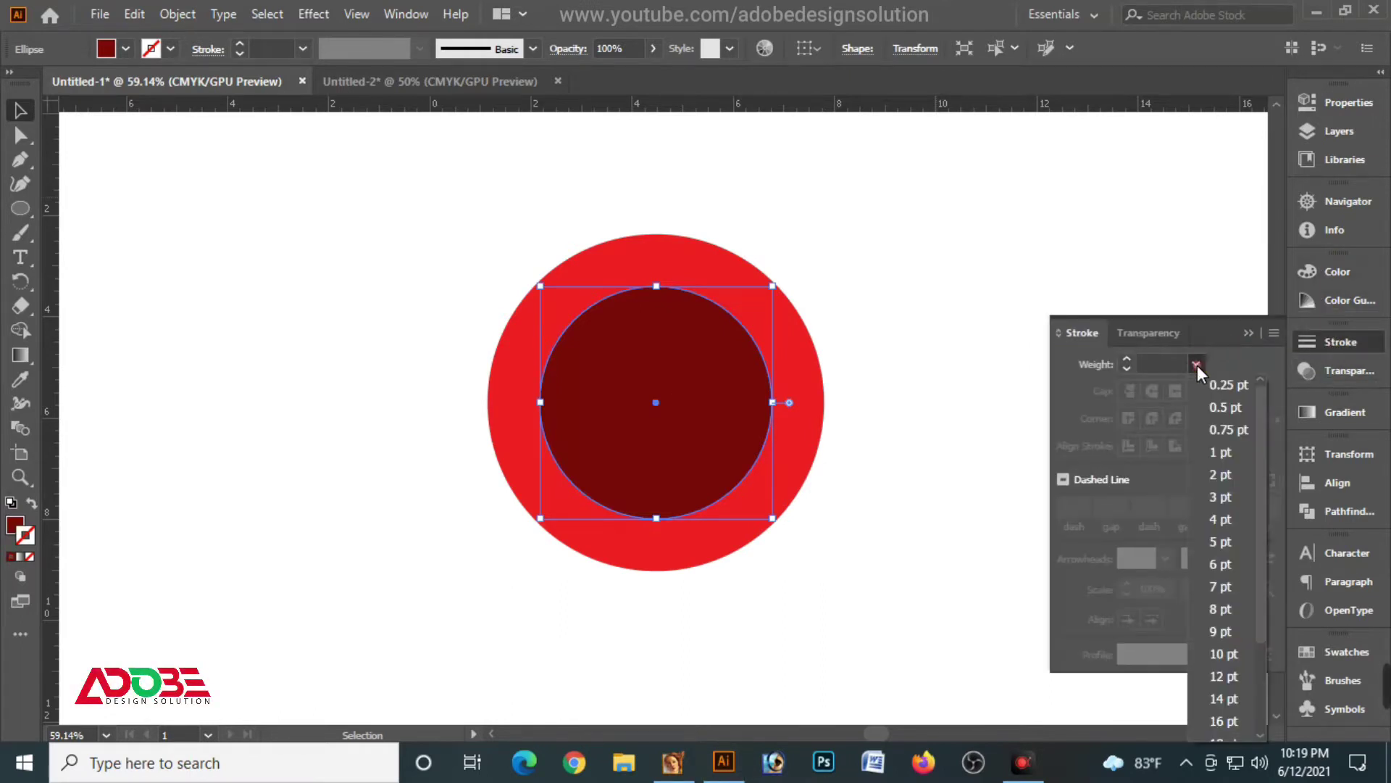
pyautogui.click(1225, 515)
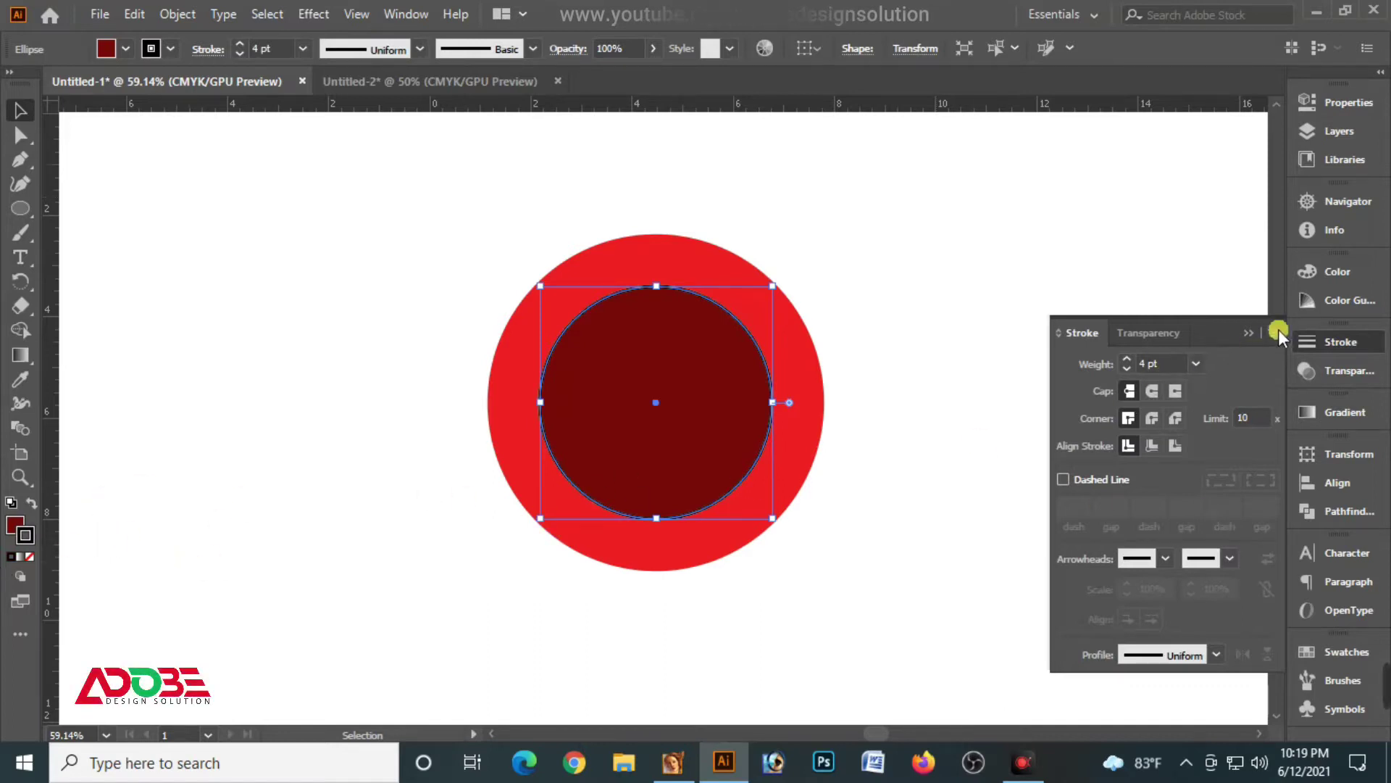
pyautogui.click(1324, 275)
pyautogui.moveTo(1142, 372)
pyautogui.mouseDown()
pyautogui.moveTo(1115, 372)
pyautogui.moveTo(1320, 348)
pyautogui.mouseUp()
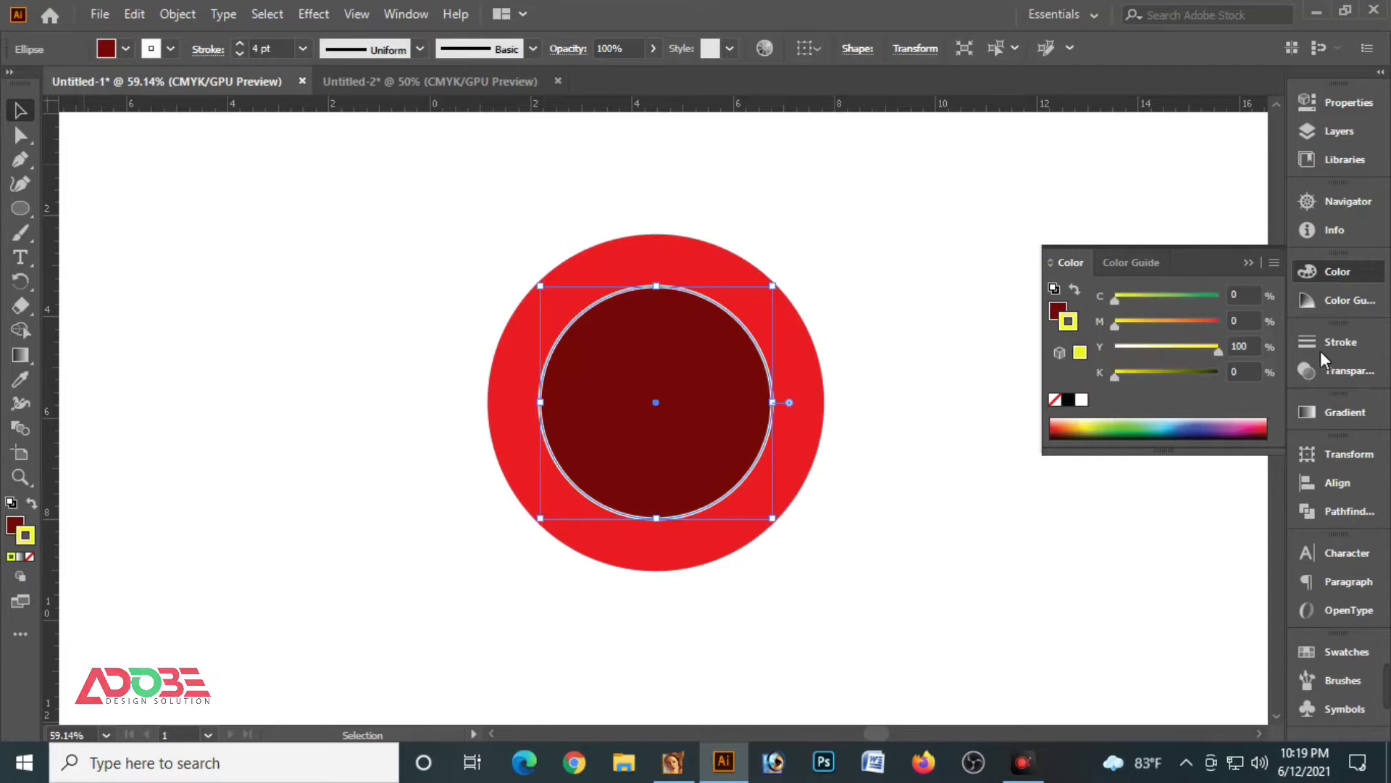
pyautogui.click(1117, 322)
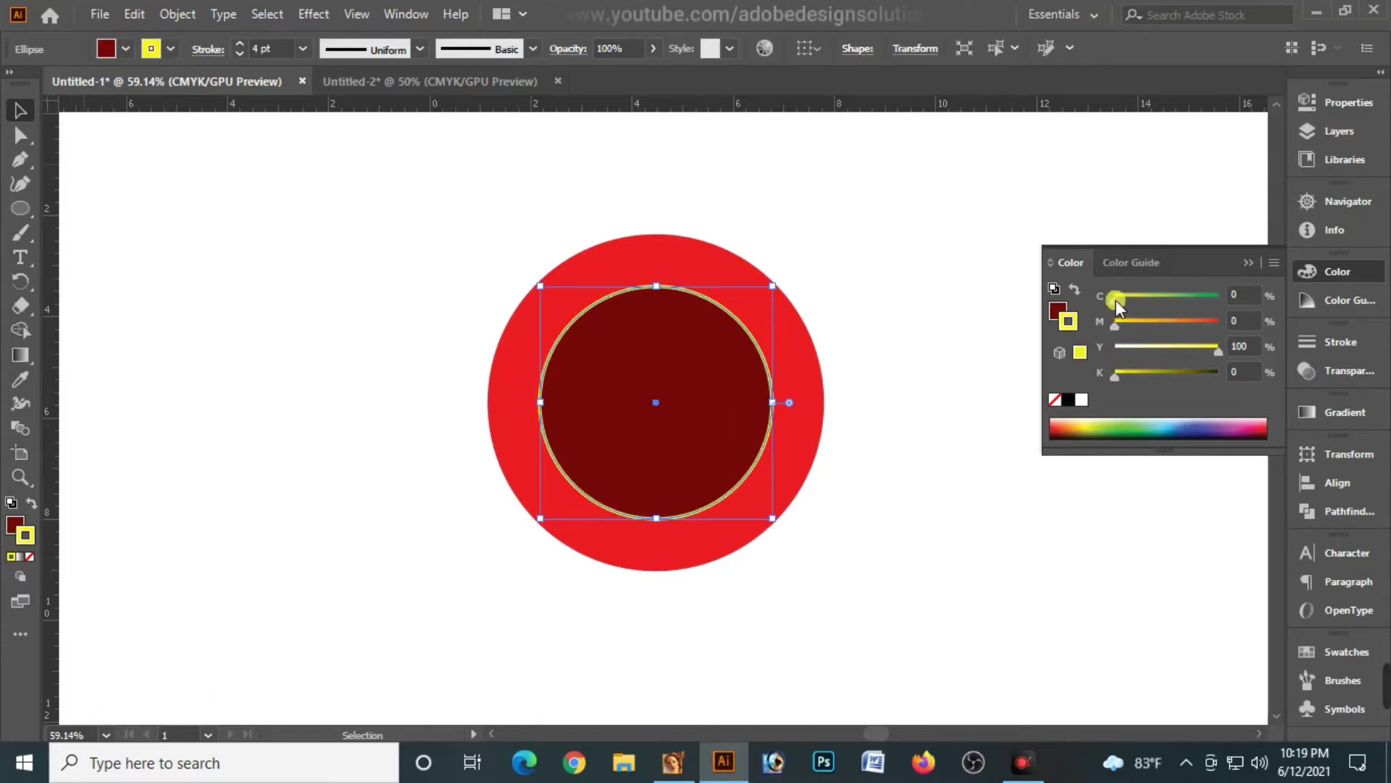
# Step: Check the yellow outline by deselecting and reselecting it, then pan the view left
pyautogui.click(884, 362)
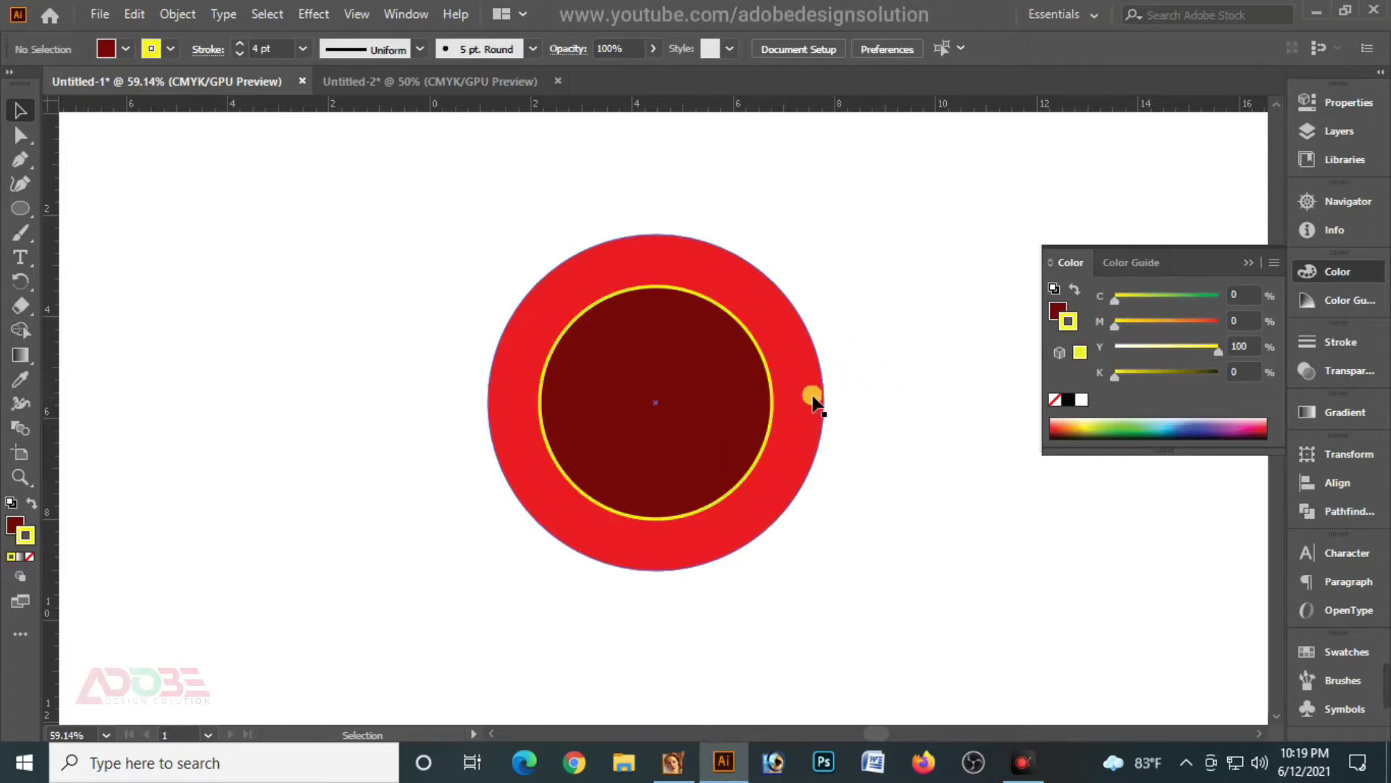
pyautogui.click(761, 365)
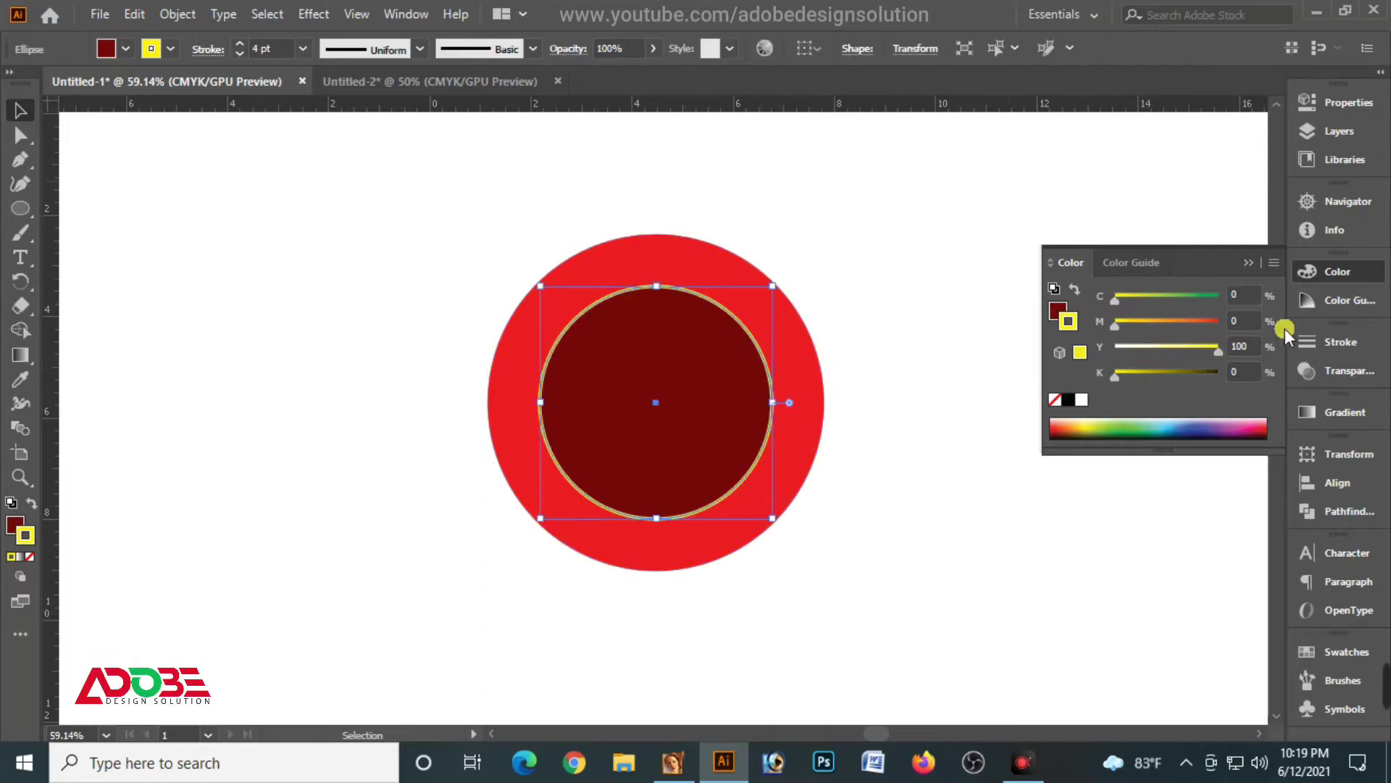
pyautogui.click(1333, 340)
pyautogui.click(906, 402)
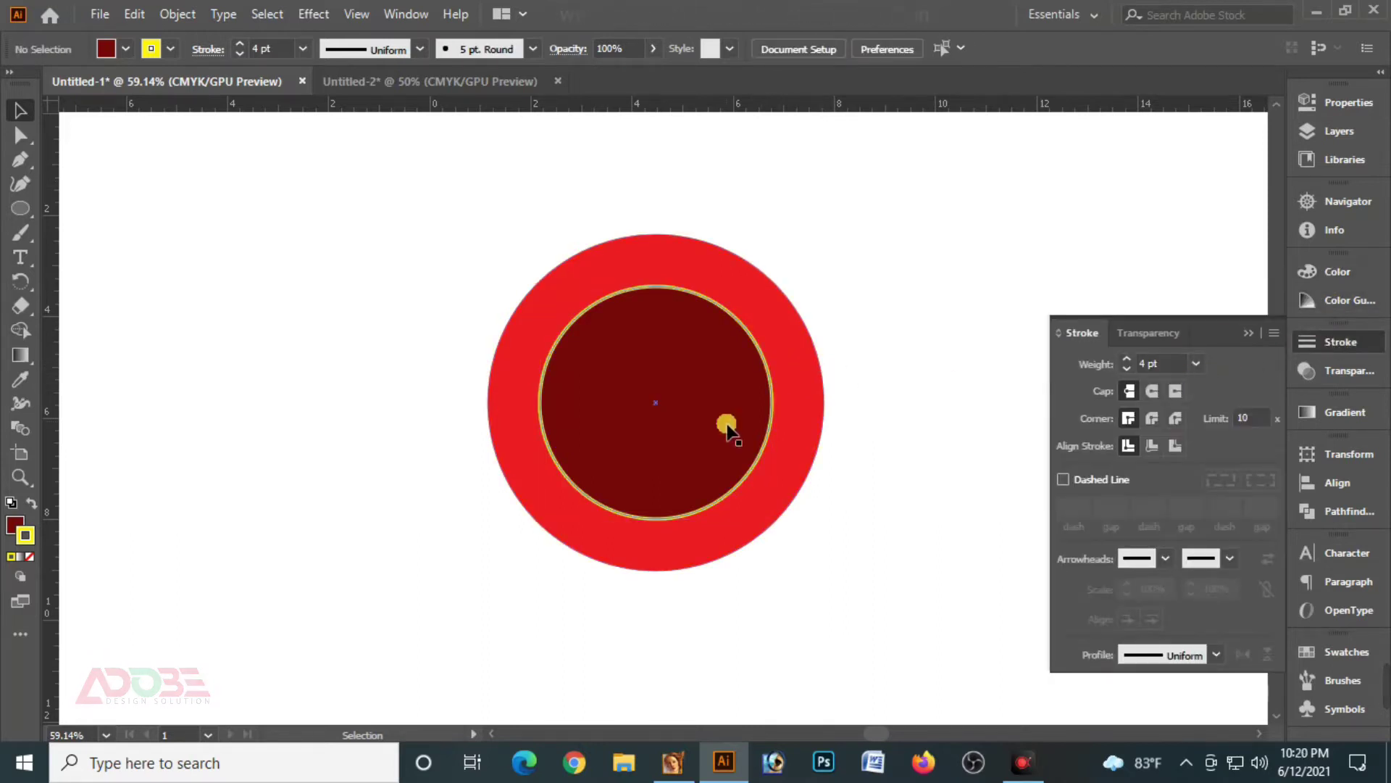
pyautogui.click(700, 384)
pyautogui.click(879, 317)
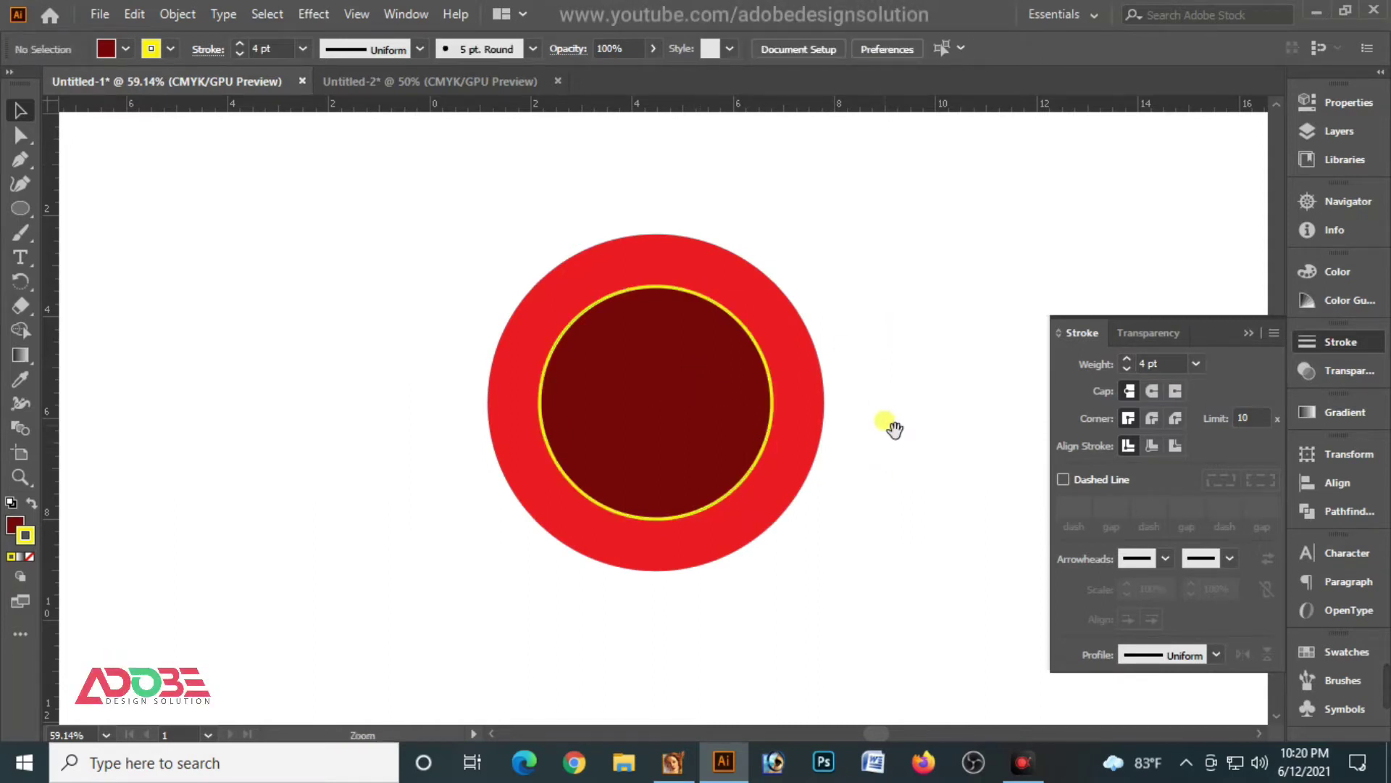
pyautogui.moveTo(894, 429); pyautogui.dragTo(806, 437)
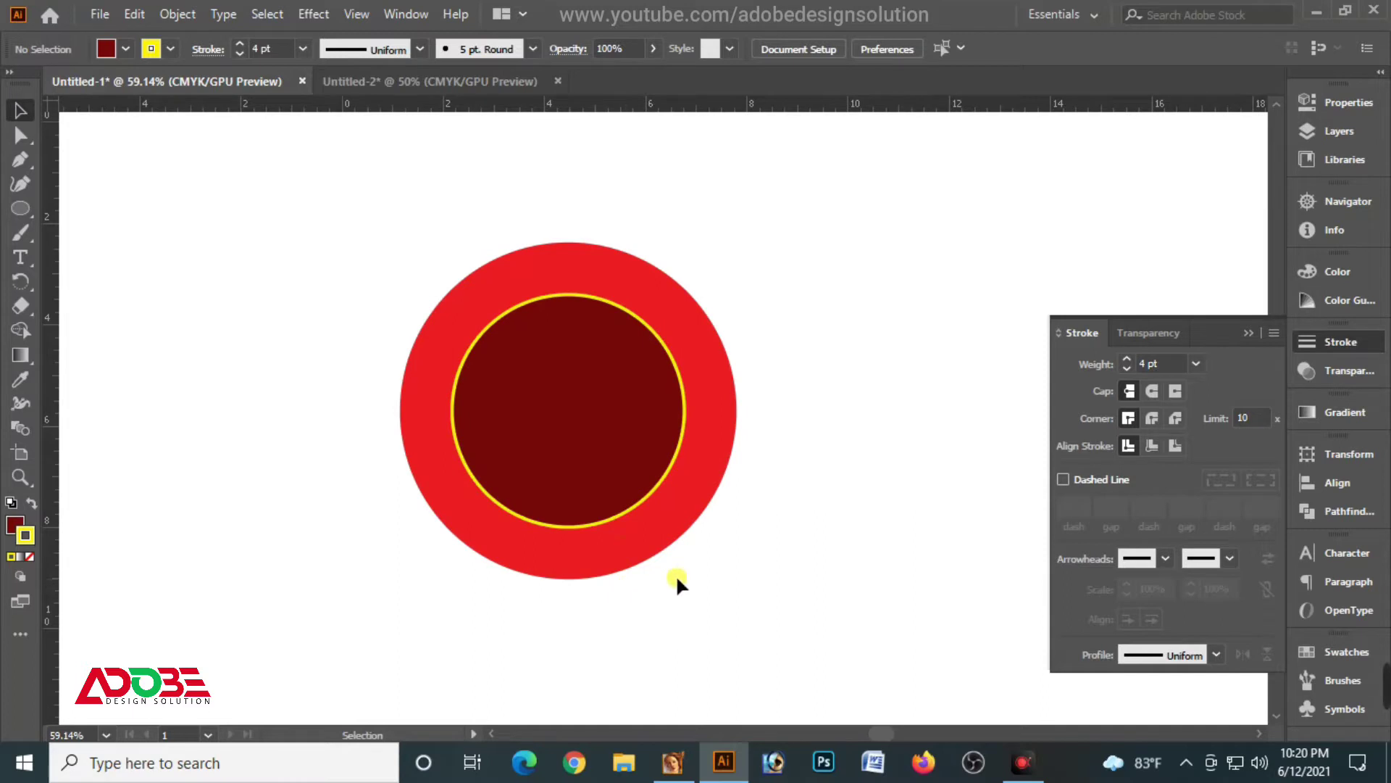
# Step: Copy the outer red circle and paste a copy in front
pyautogui.click(700, 509)
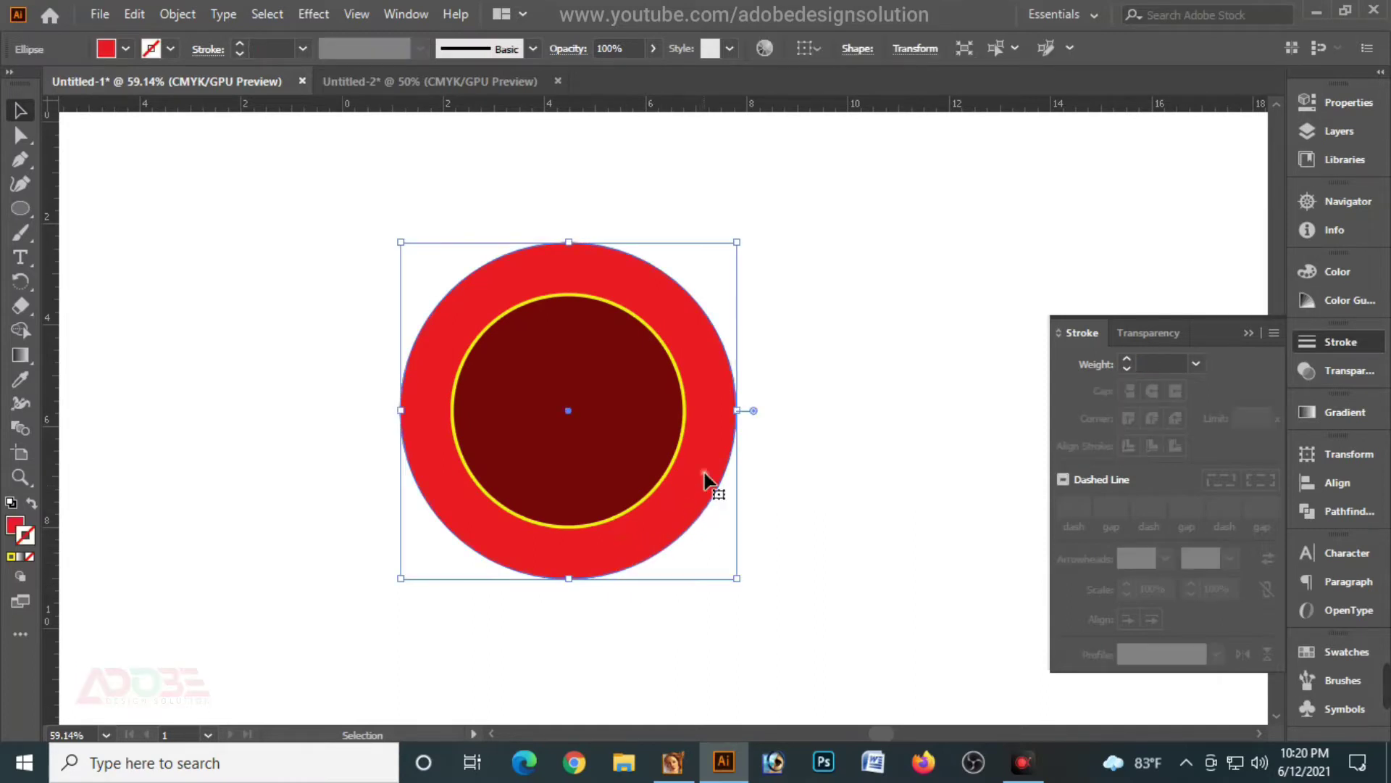
pyautogui.click(177, 13)
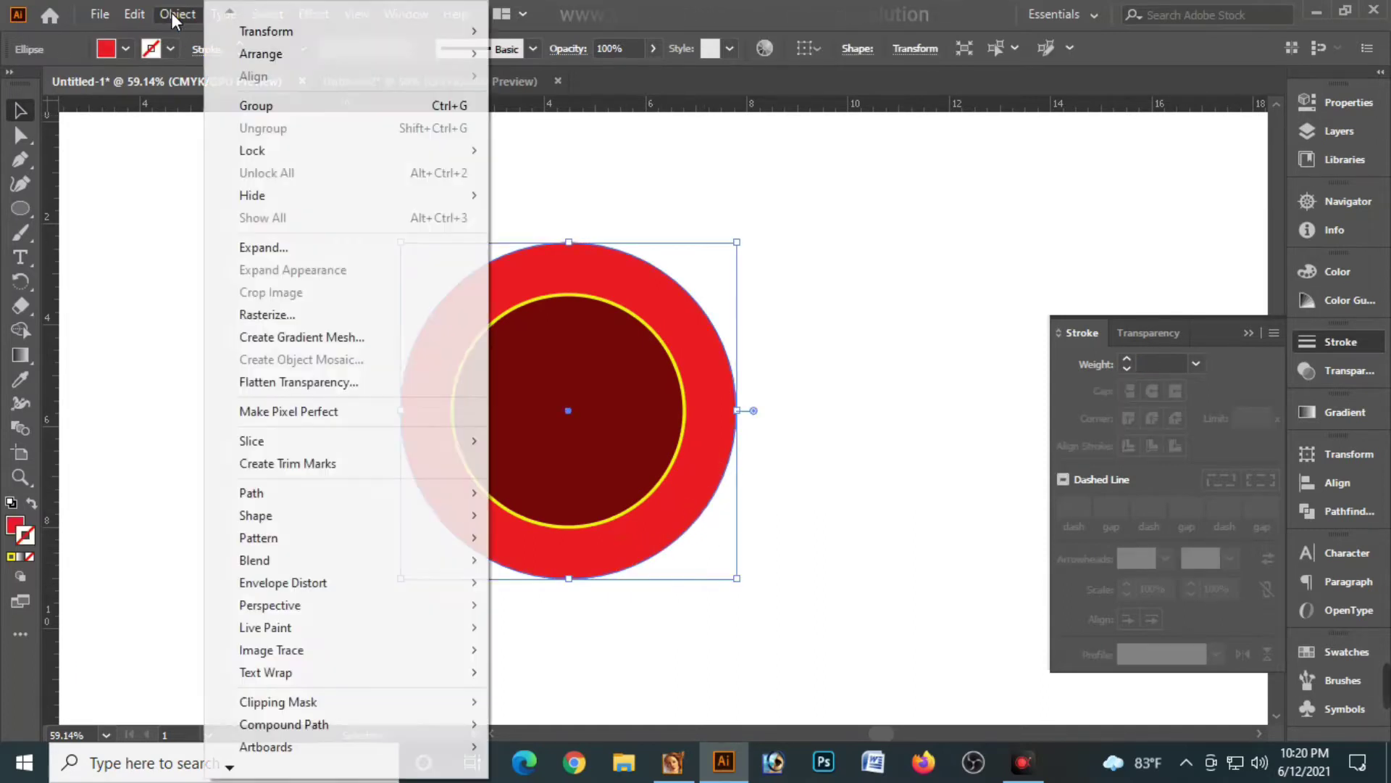
pyautogui.click(163, 112)
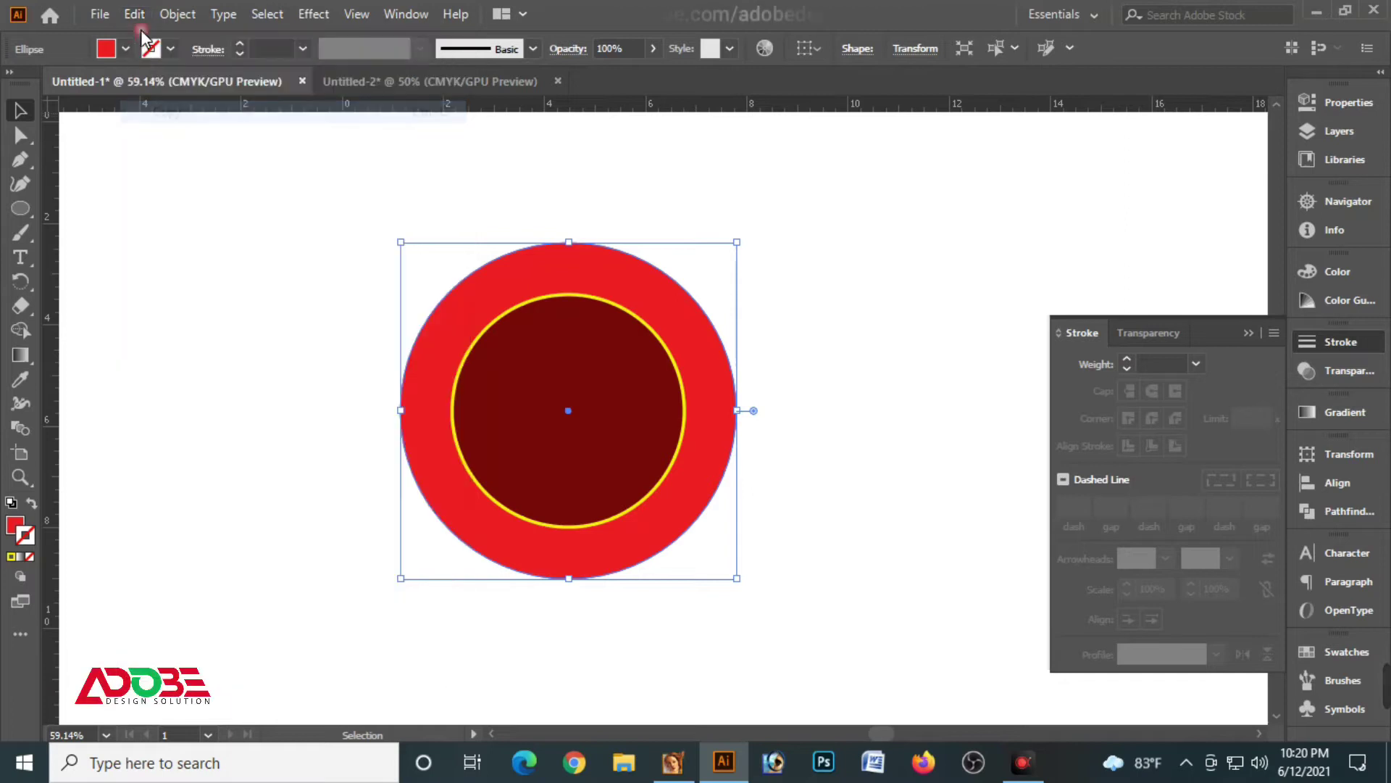
pyautogui.click(135, 14)
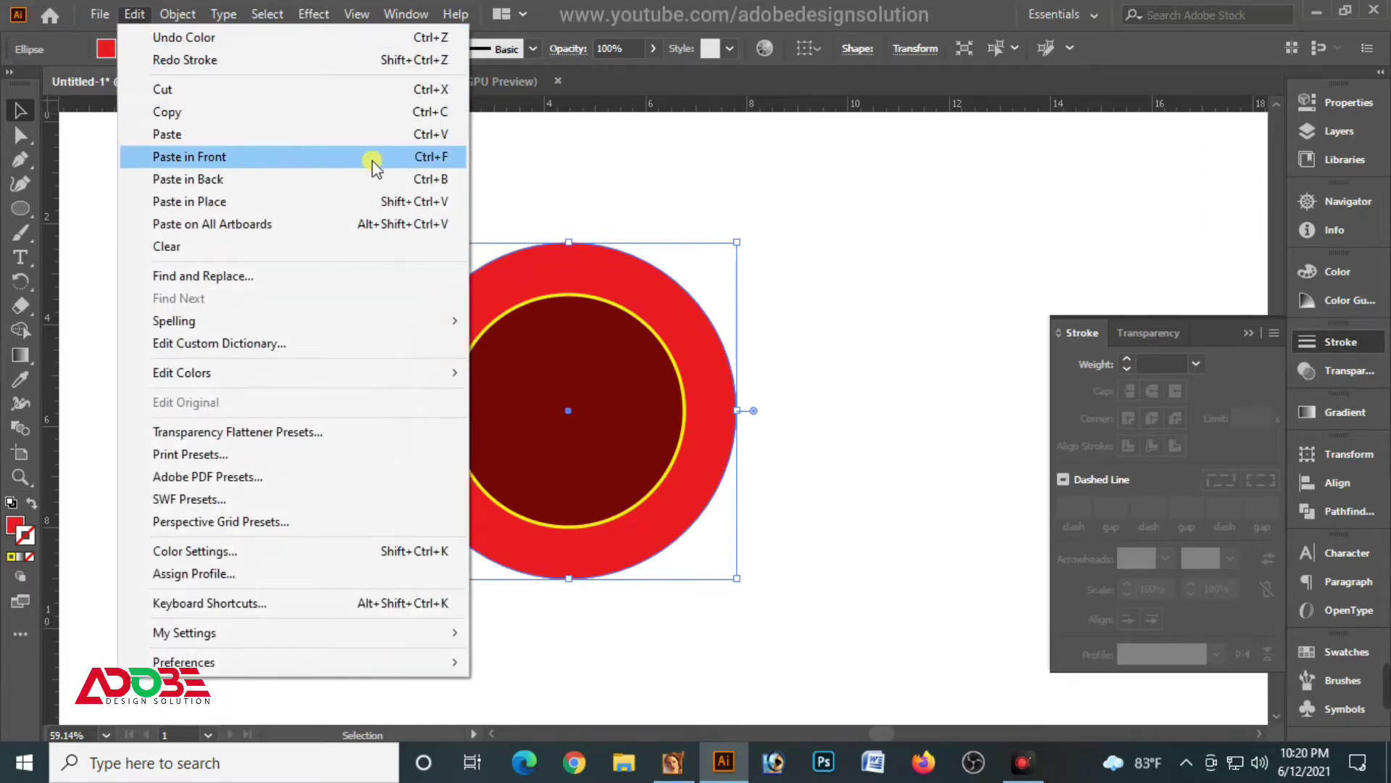
pyautogui.click(371, 157)
# Step: Shrink the copy to 6 in and make it a white 1 pt outline with no fill
pyautogui.moveTo(737, 578); pyautogui.dragTo(710, 572)
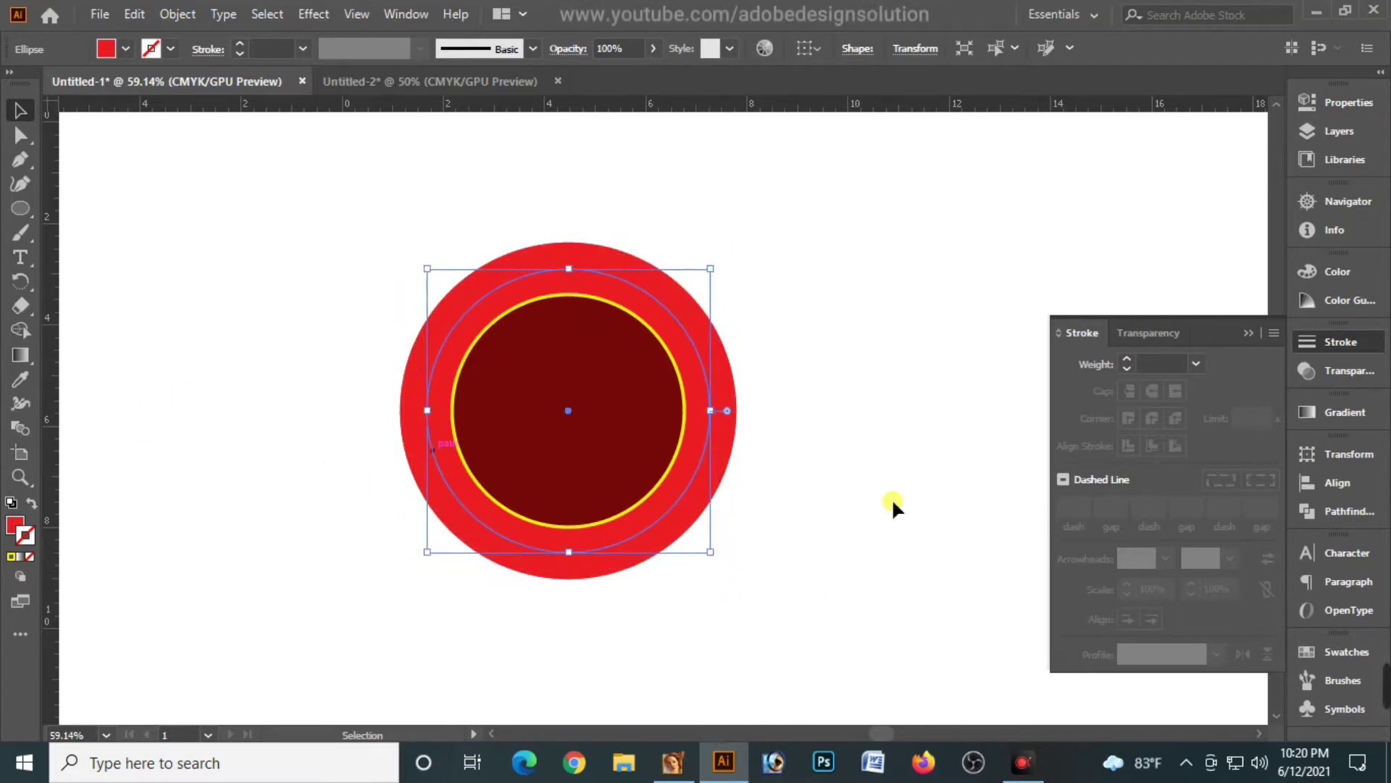
pyautogui.click(1248, 333)
pyautogui.click(1311, 272)
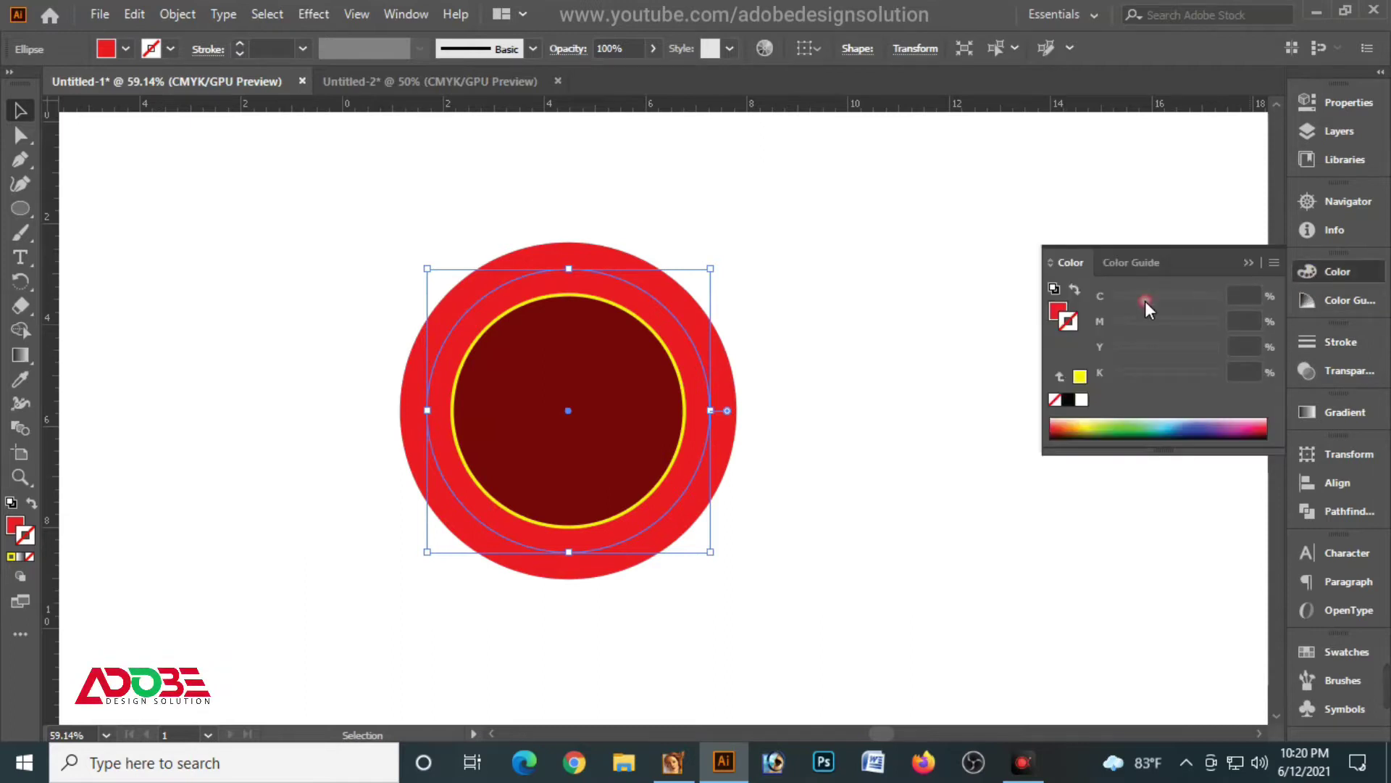
pyautogui.click(1058, 311)
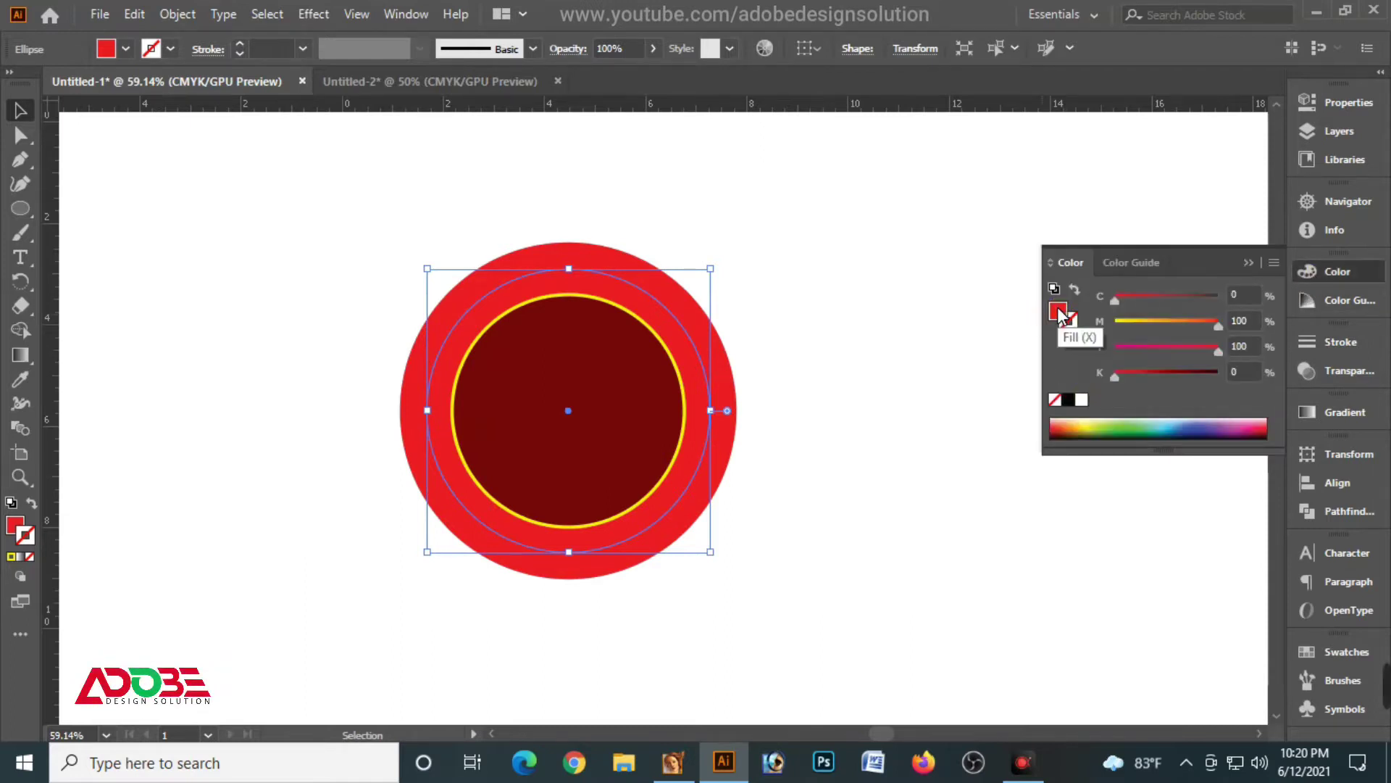
pyautogui.click(1076, 293)
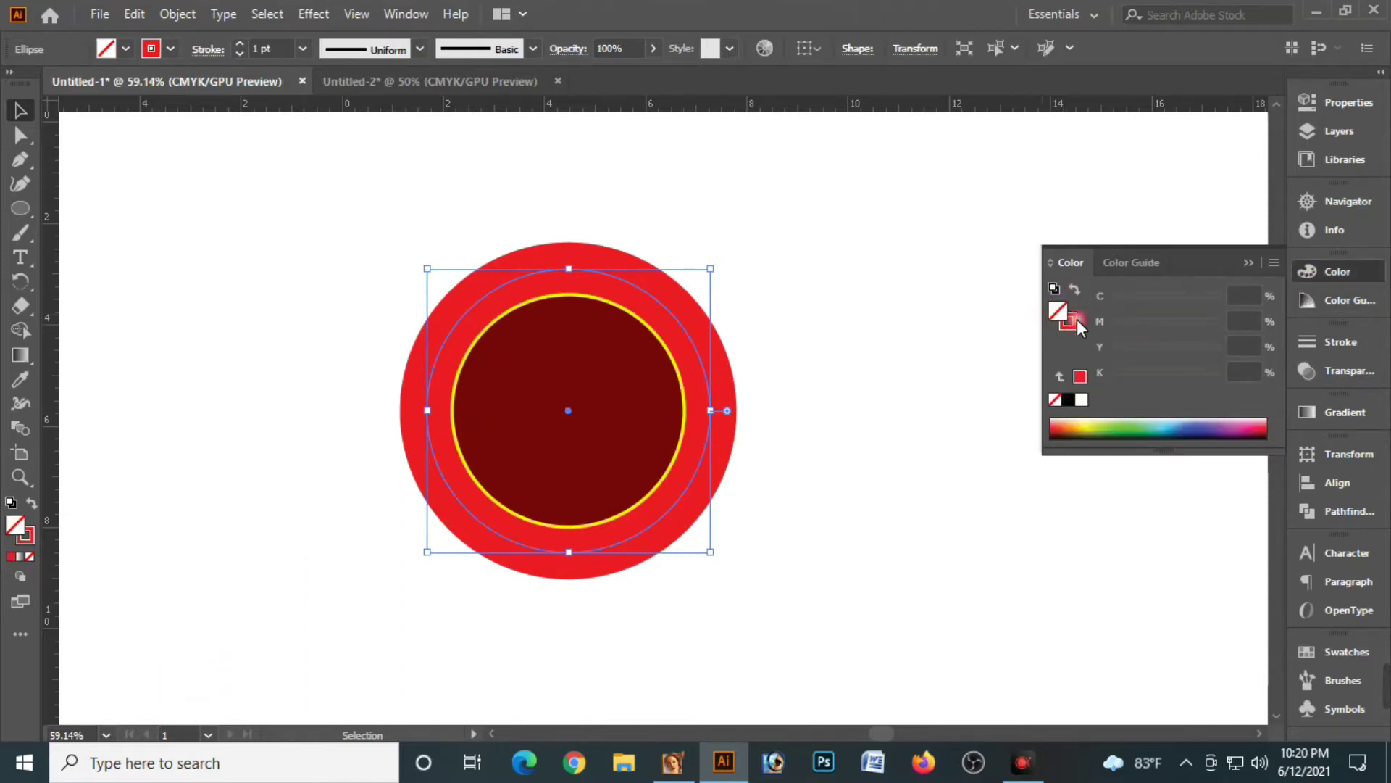
pyautogui.moveTo(1172, 323); pyautogui.dragTo(1006, 327)
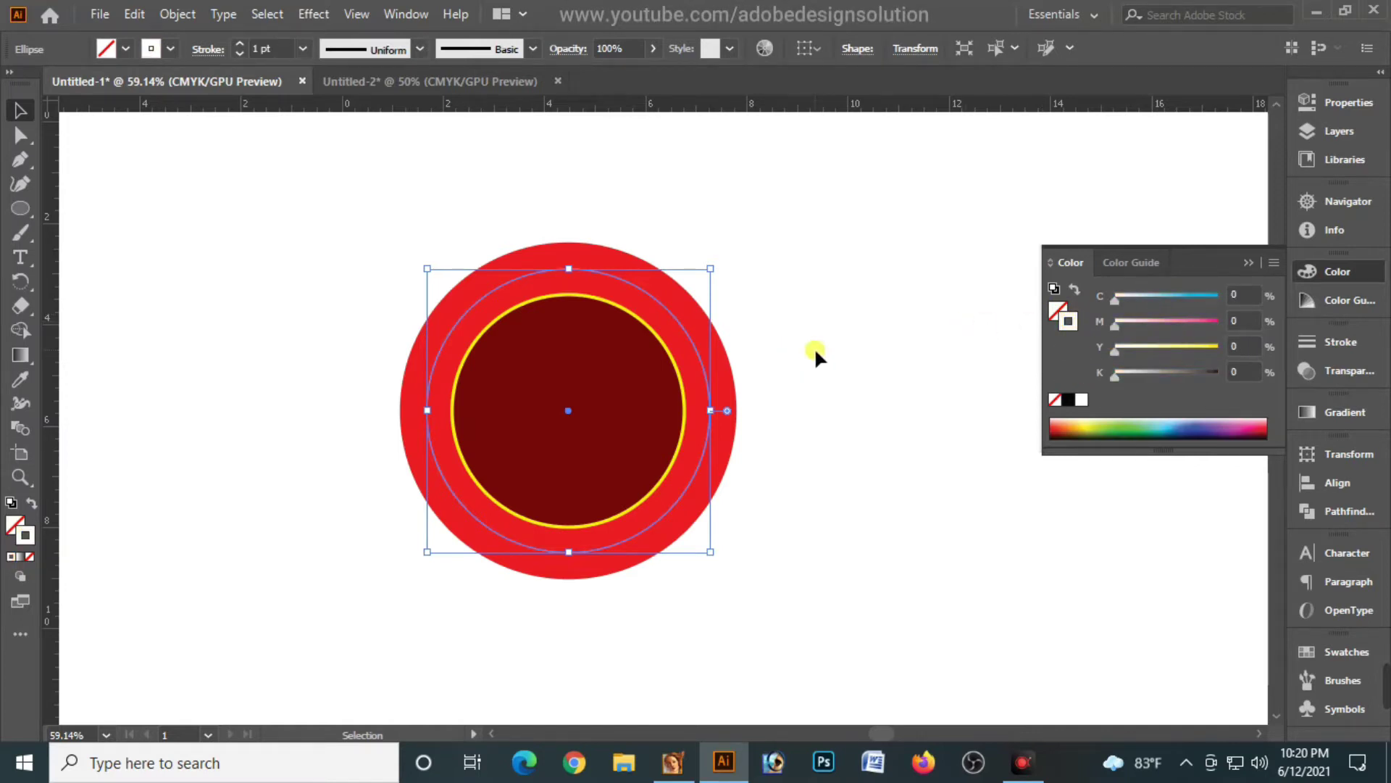
pyautogui.click(810, 390)
# Step: Zoom in to inspect the thin white ring, zoom back out, and select it
pyautogui.moveTo(337, 236); pyautogui.dragTo(531, 357)
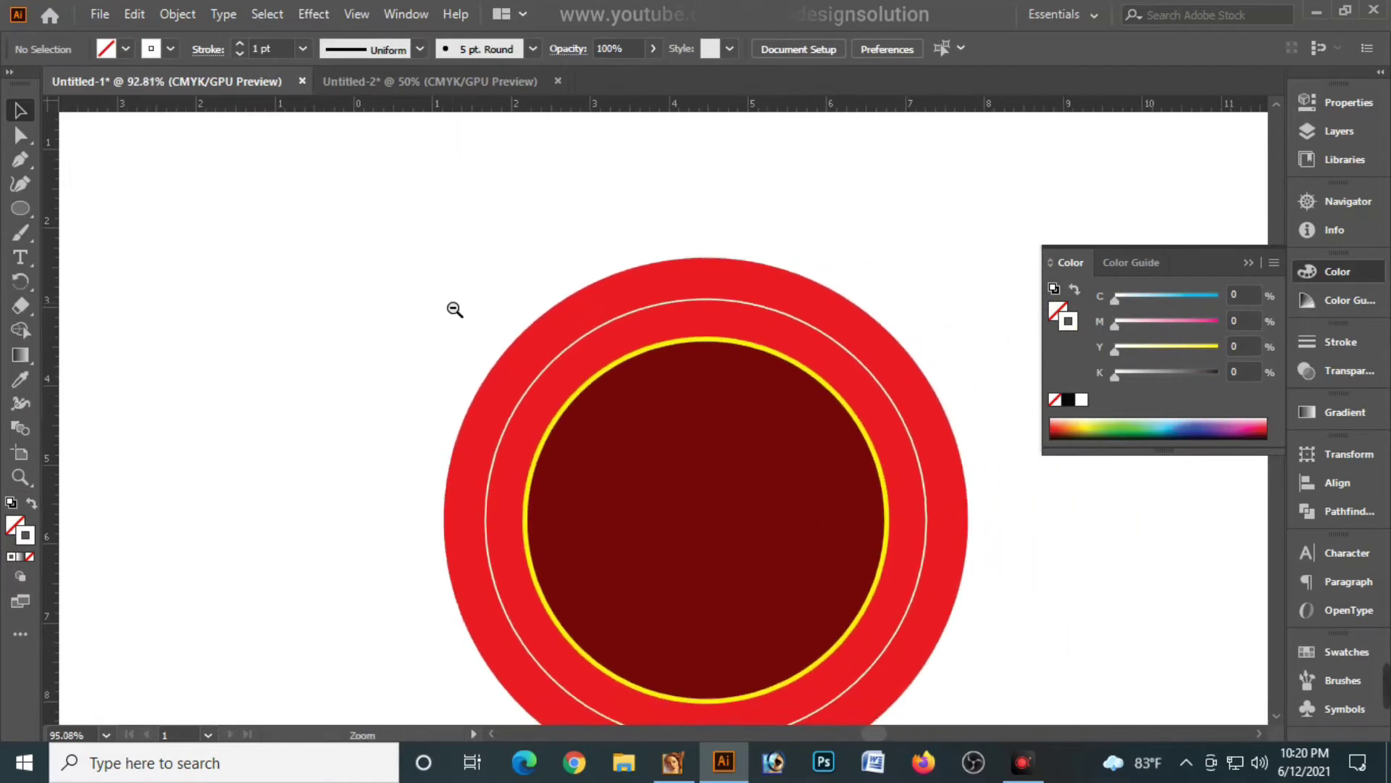
pyautogui.keyDown('alt'); pyautogui.click(454, 310); pyautogui.keyUp('alt')
pyautogui.click(674, 287)
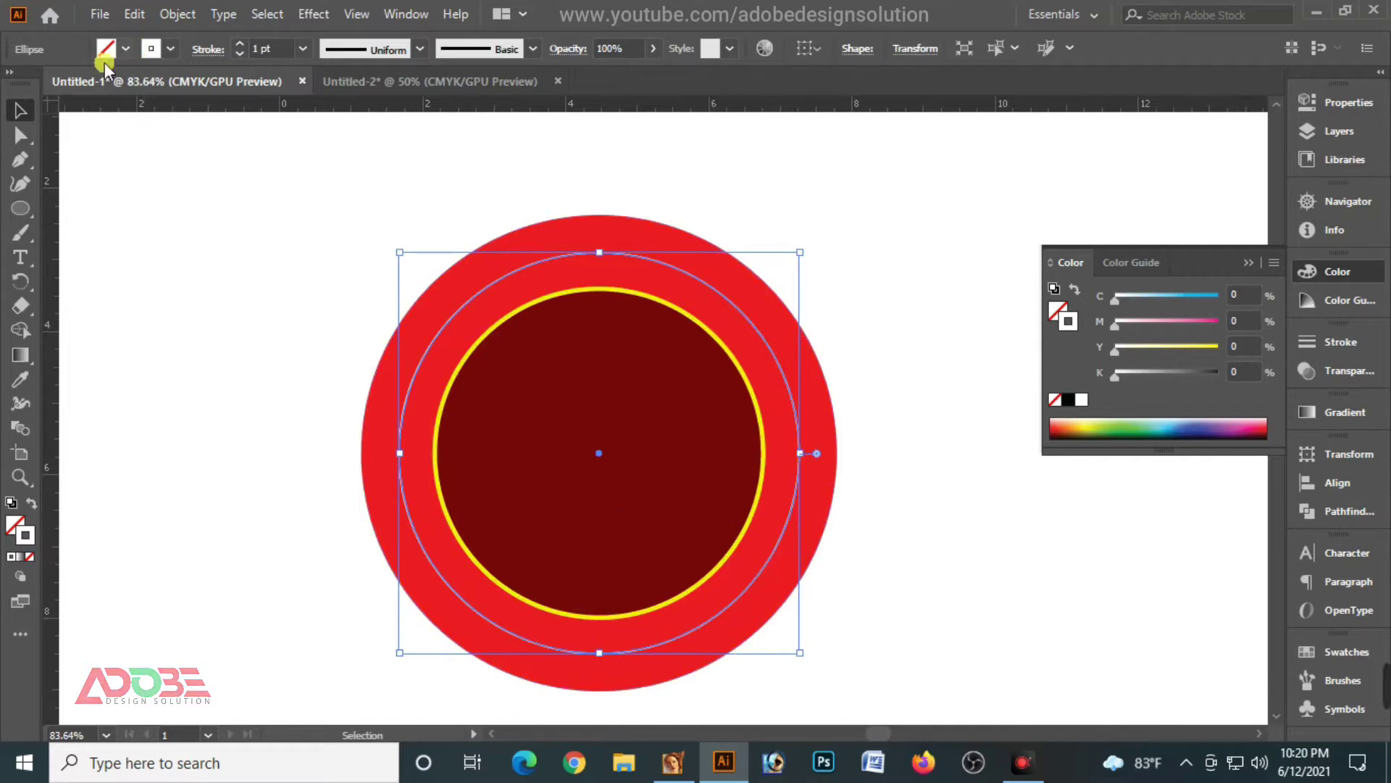
# Step: Drag two horizontal guides from the ruler, one above and one below the badge centre
pyautogui.moveTo(120, 104)
pyautogui.mouseDown()
pyautogui.moveTo(281, 438)
pyautogui.moveTo(307, 407)
pyautogui.mouseUp()
pyautogui.moveTo(249, 116); pyautogui.dragTo(350, 512)
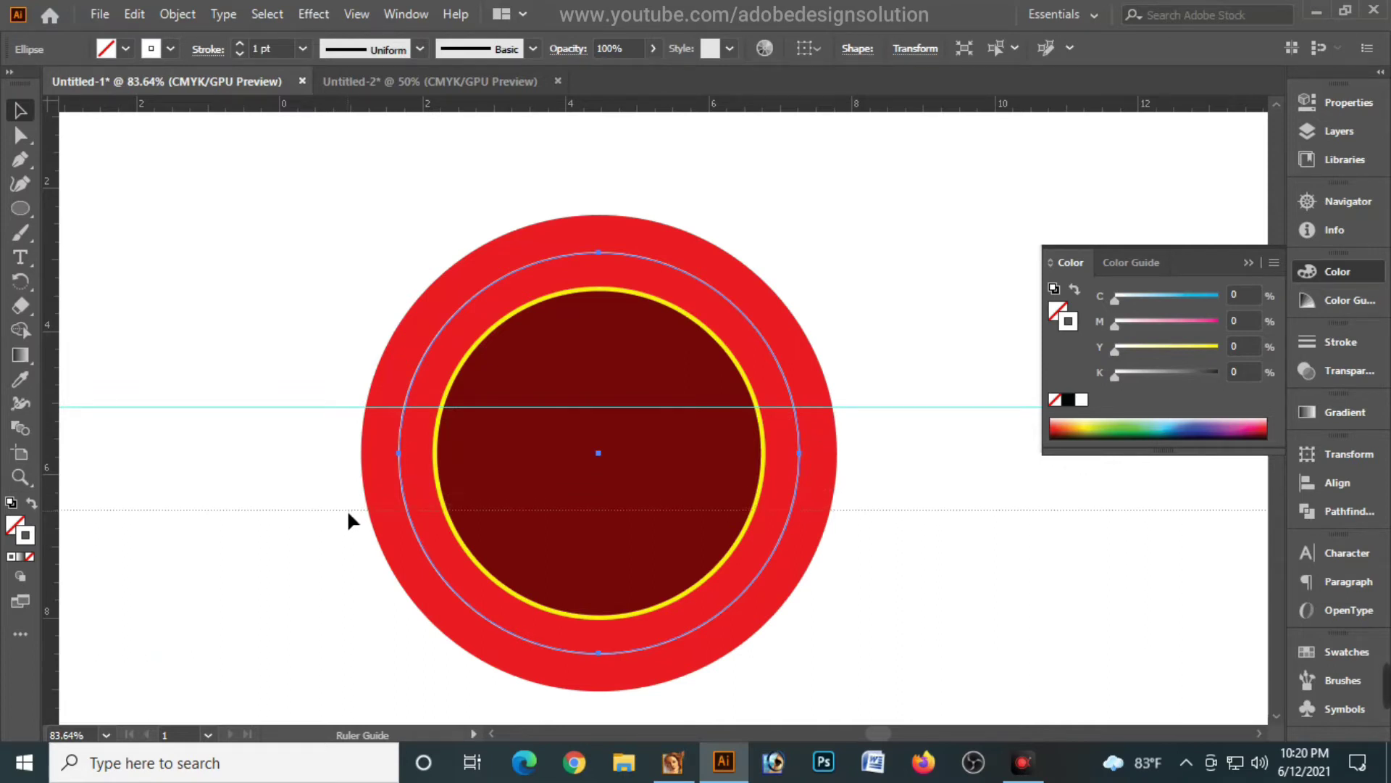
pyautogui.moveTo(347, 512); pyautogui.dragTo(347, 510)
pyautogui.click(909, 201)
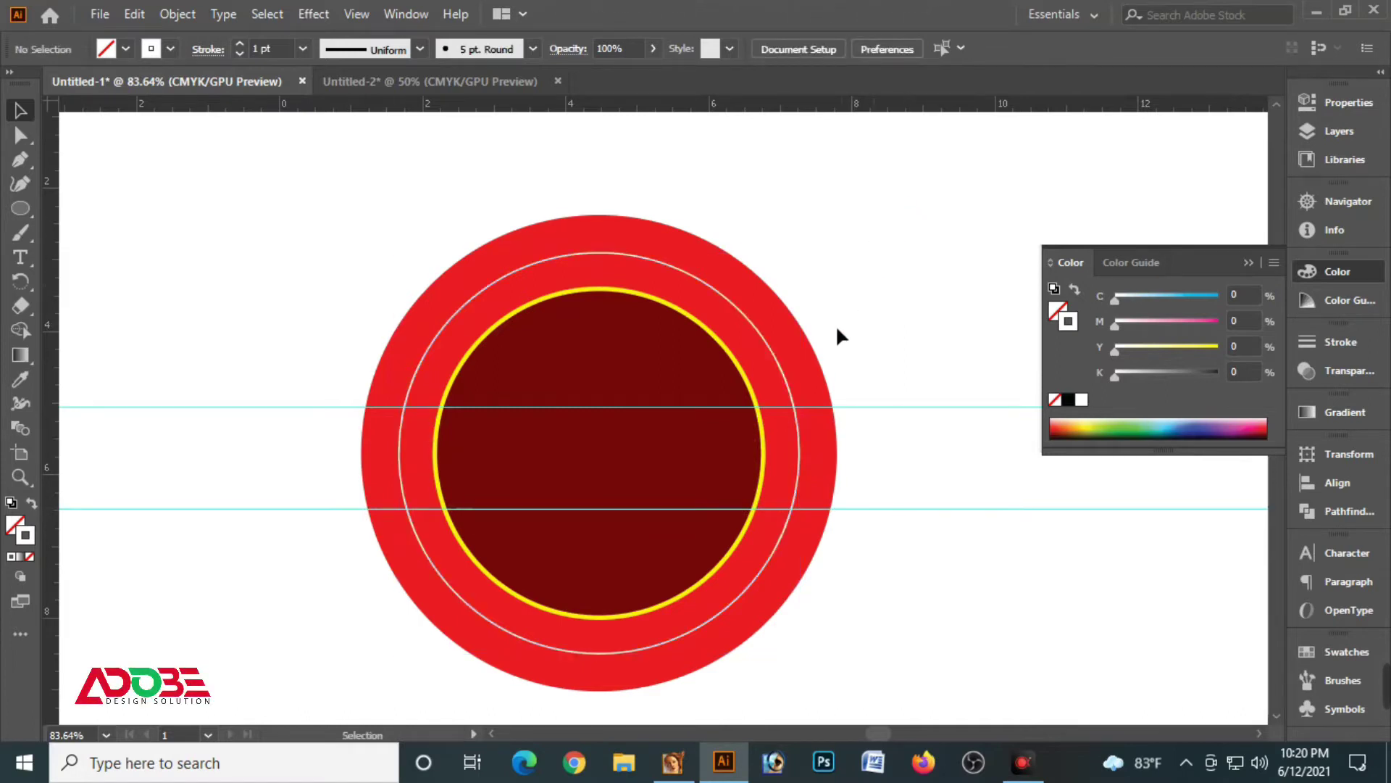
# Step: Cut the white ring with the Scissors Tool at its four guide intersections
pyautogui.press('a')
pyautogui.press('v')
pyautogui.click(718, 311)
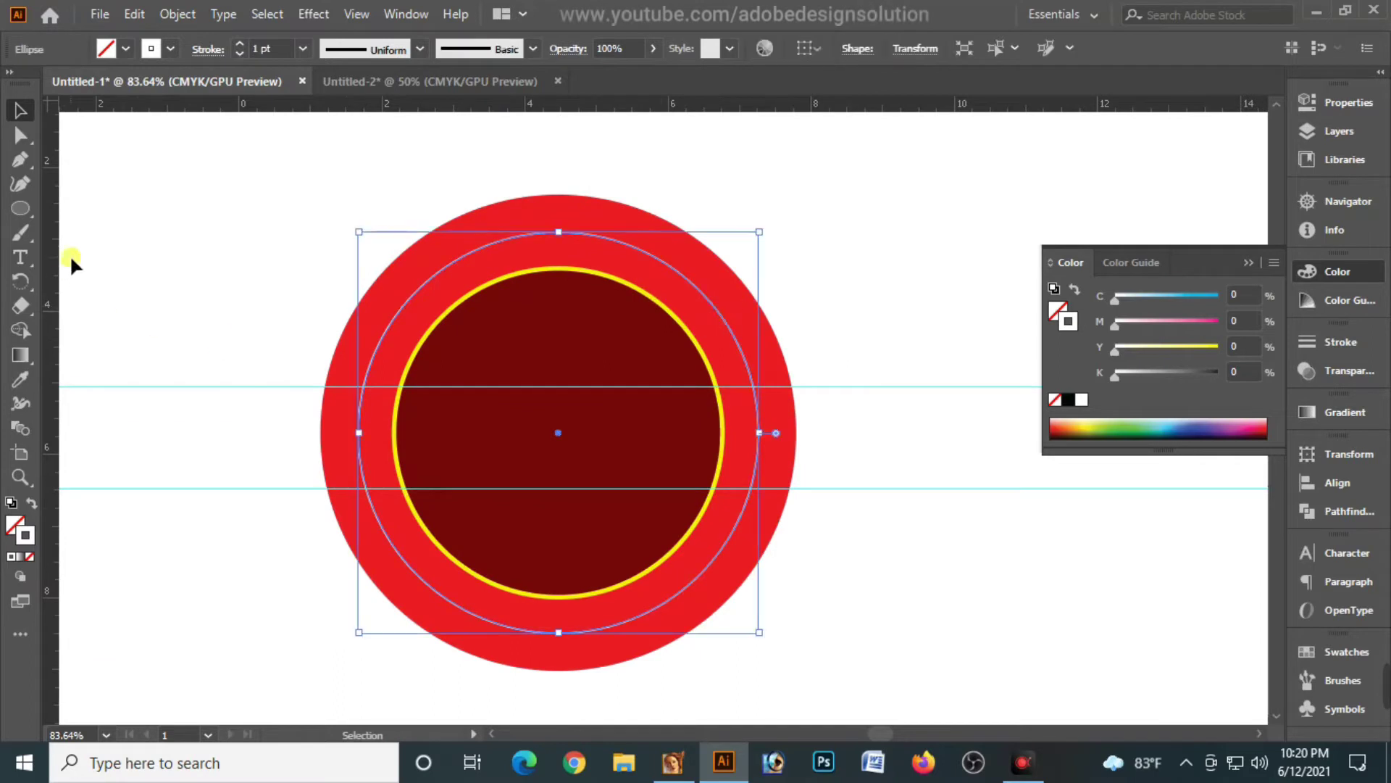
pyautogui.click(23, 306)
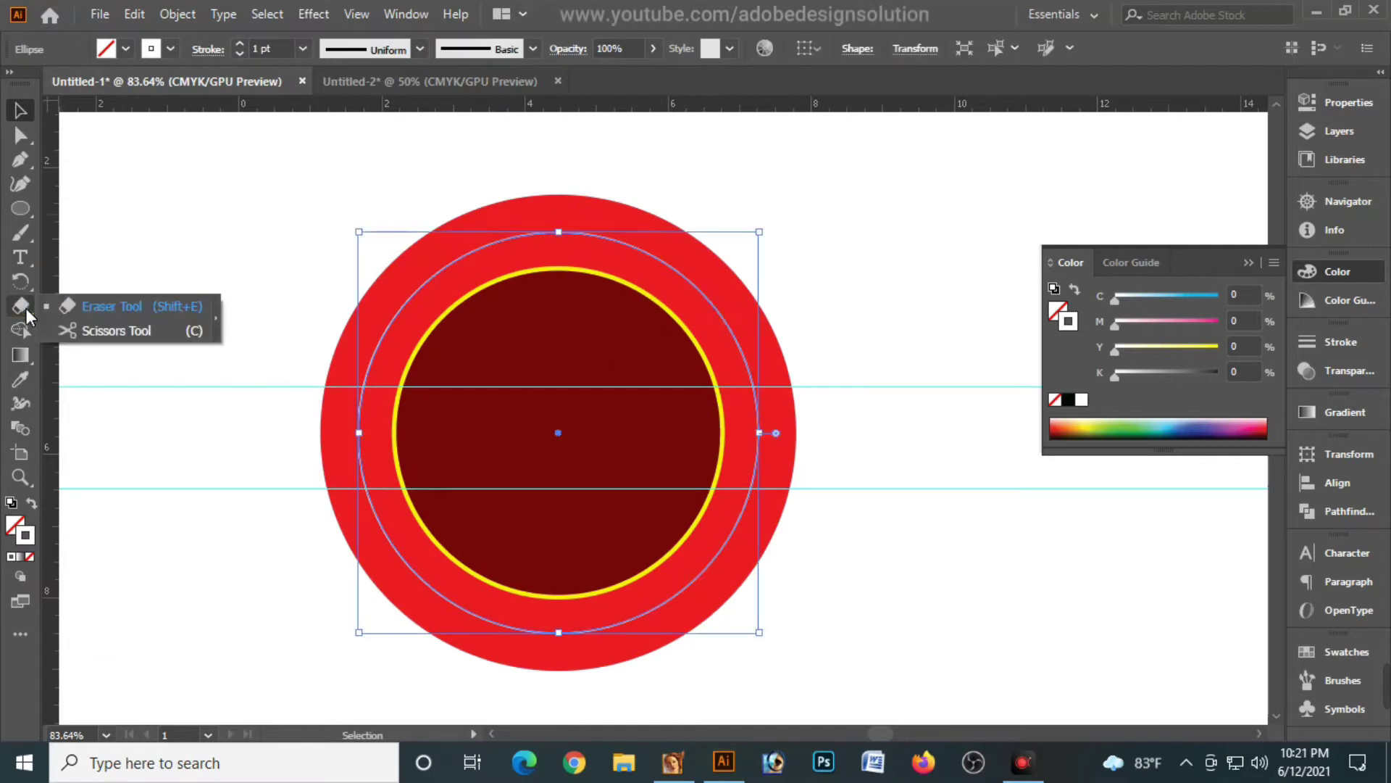
pyautogui.click(123, 332)
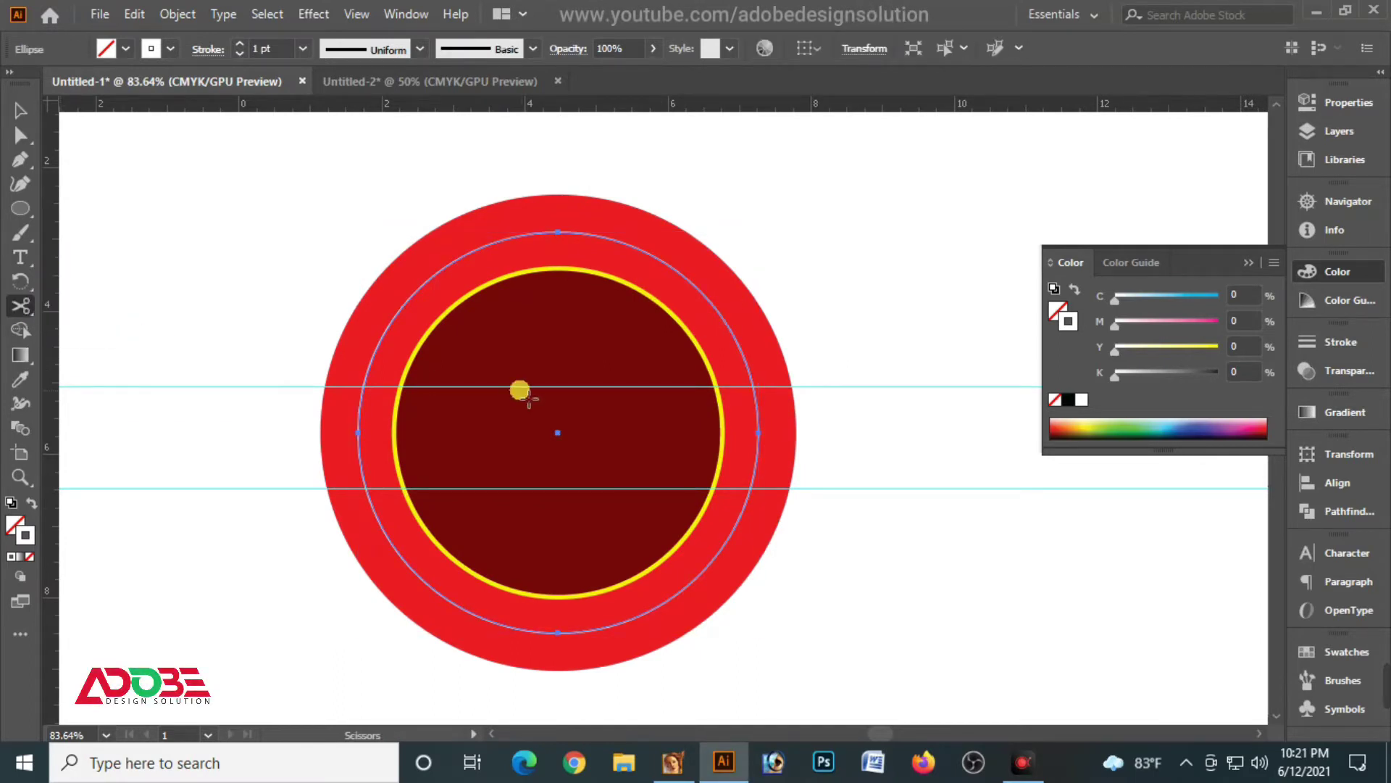
pyautogui.click(364, 384)
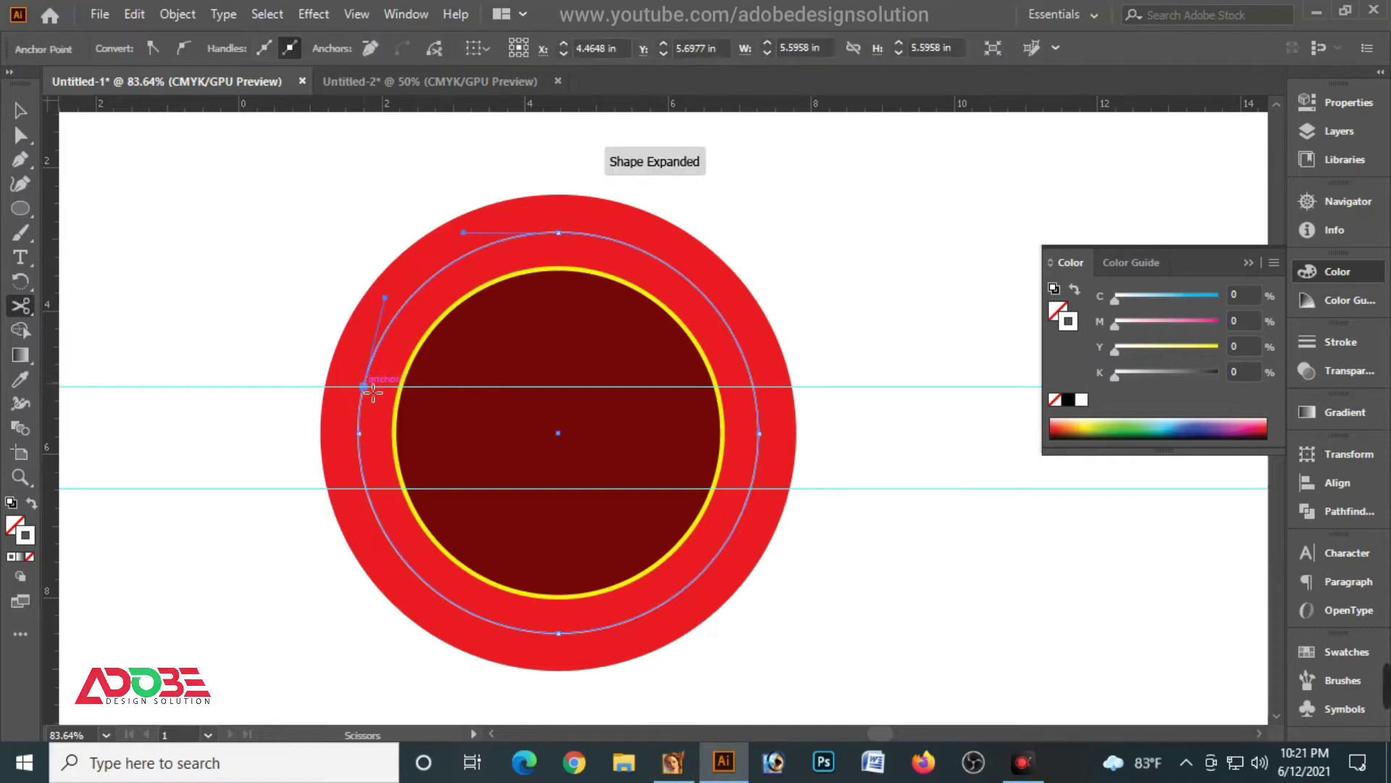
pyautogui.click(754, 385)
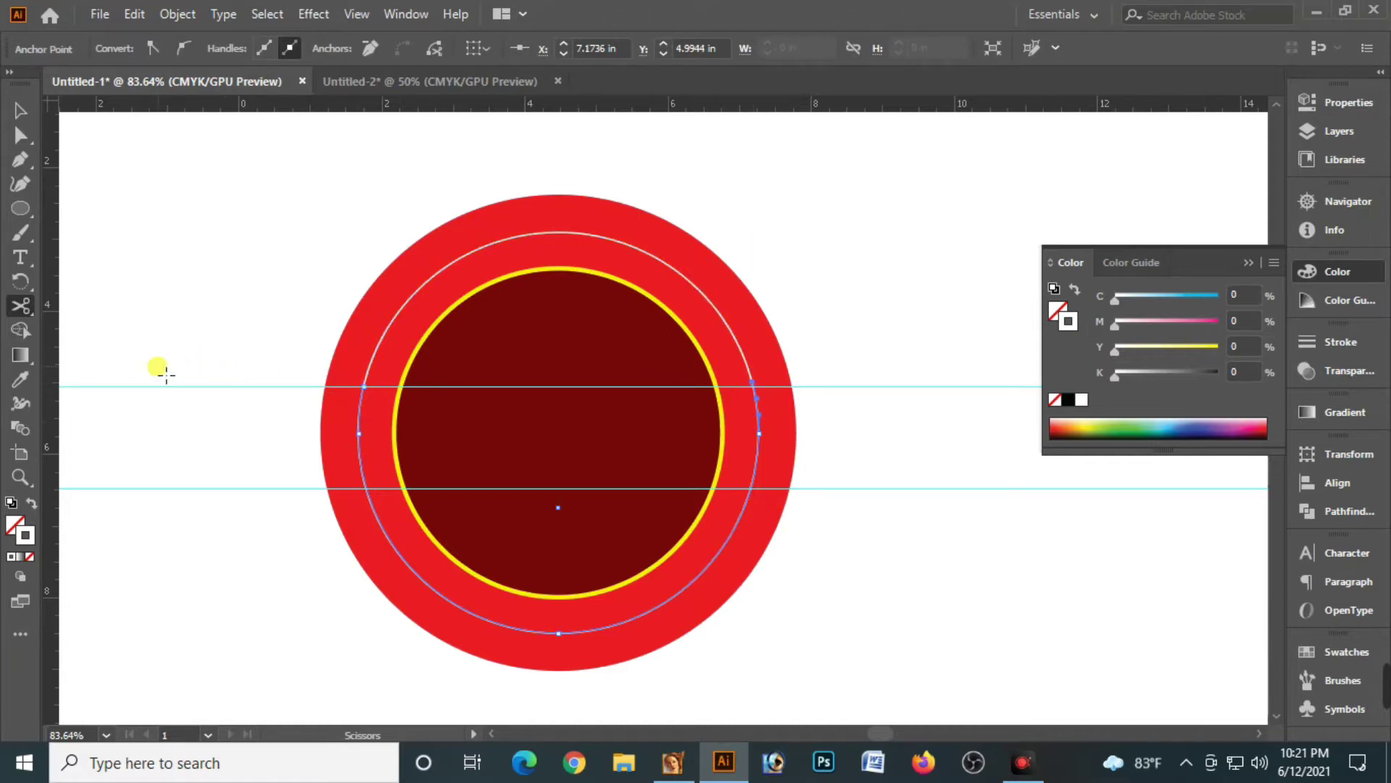
pyautogui.click(367, 491)
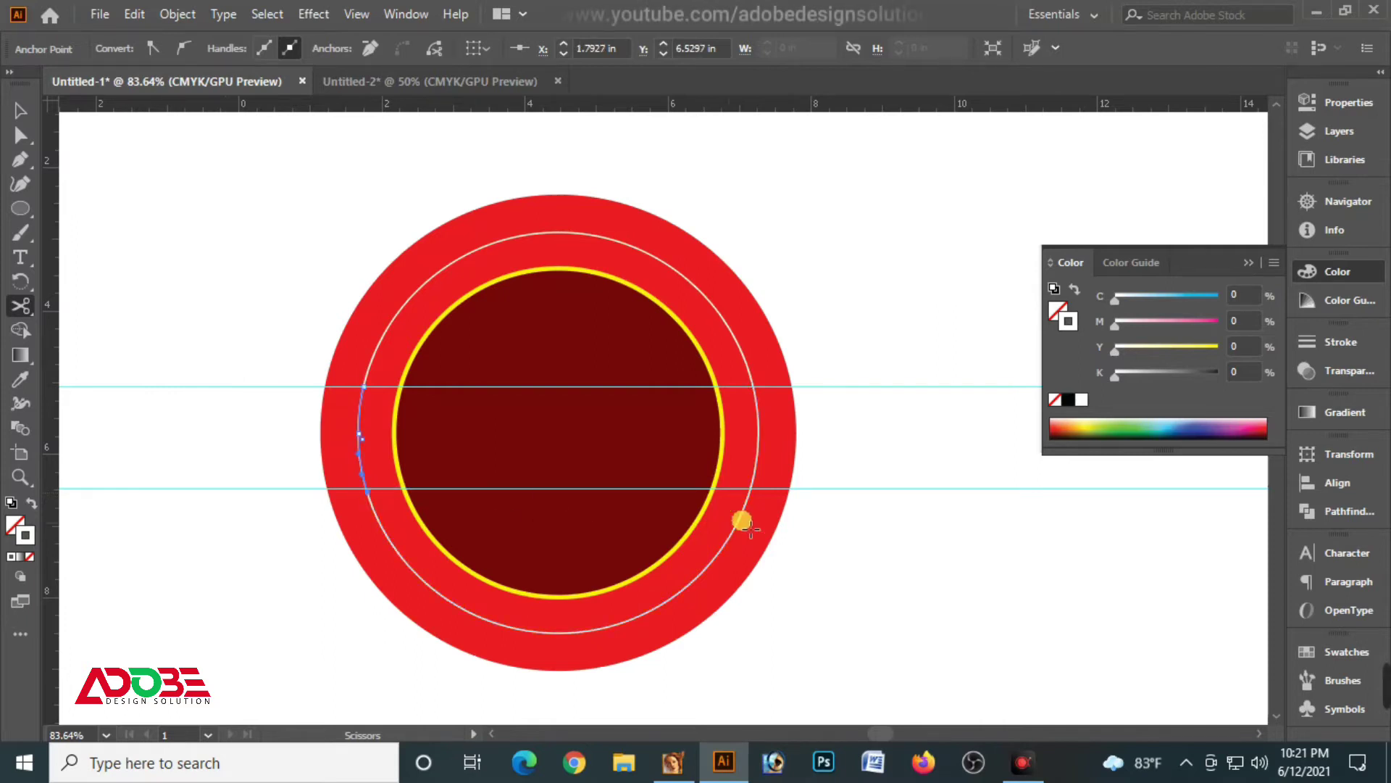
pyautogui.click(750, 497)
# Step: Delete the left and right arcs of the white ring using Direct Selection
pyautogui.click(22, 113)
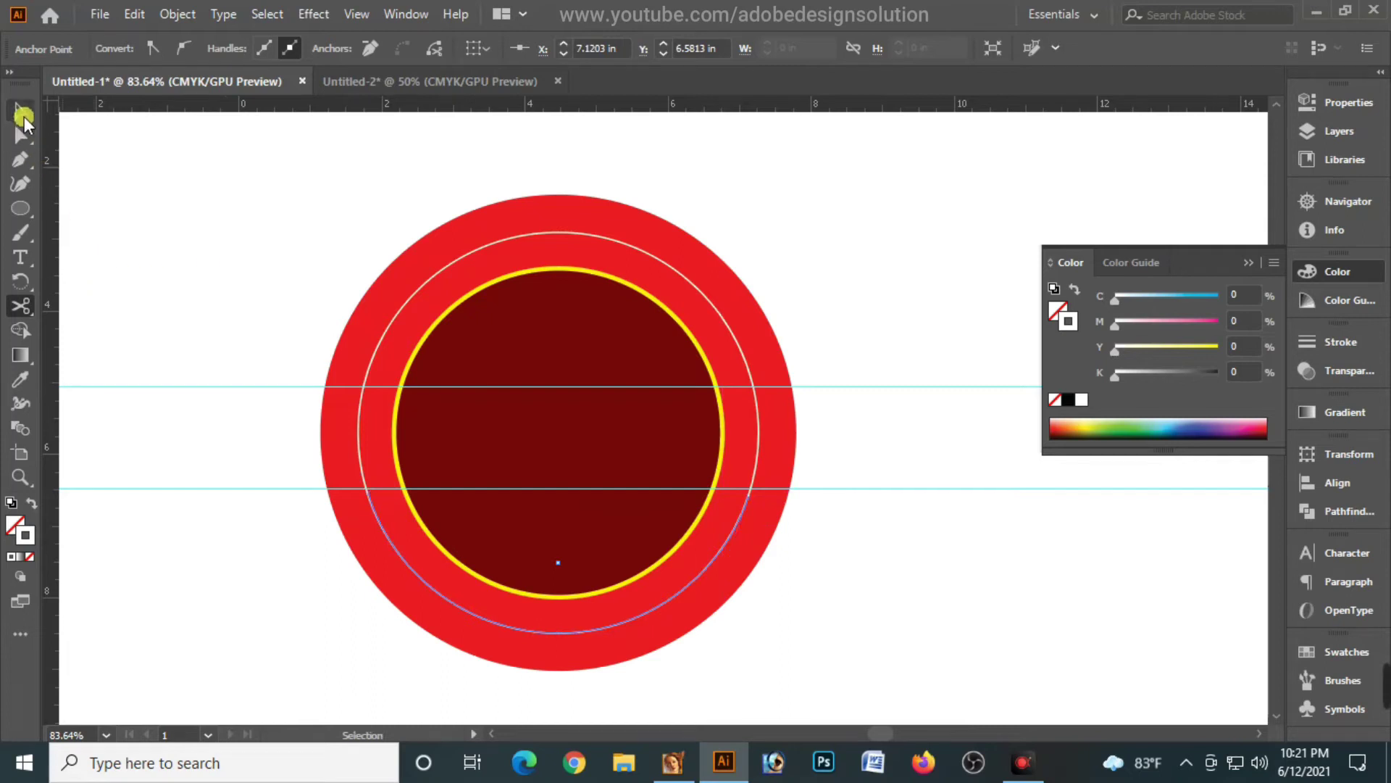
pyautogui.click(19, 132)
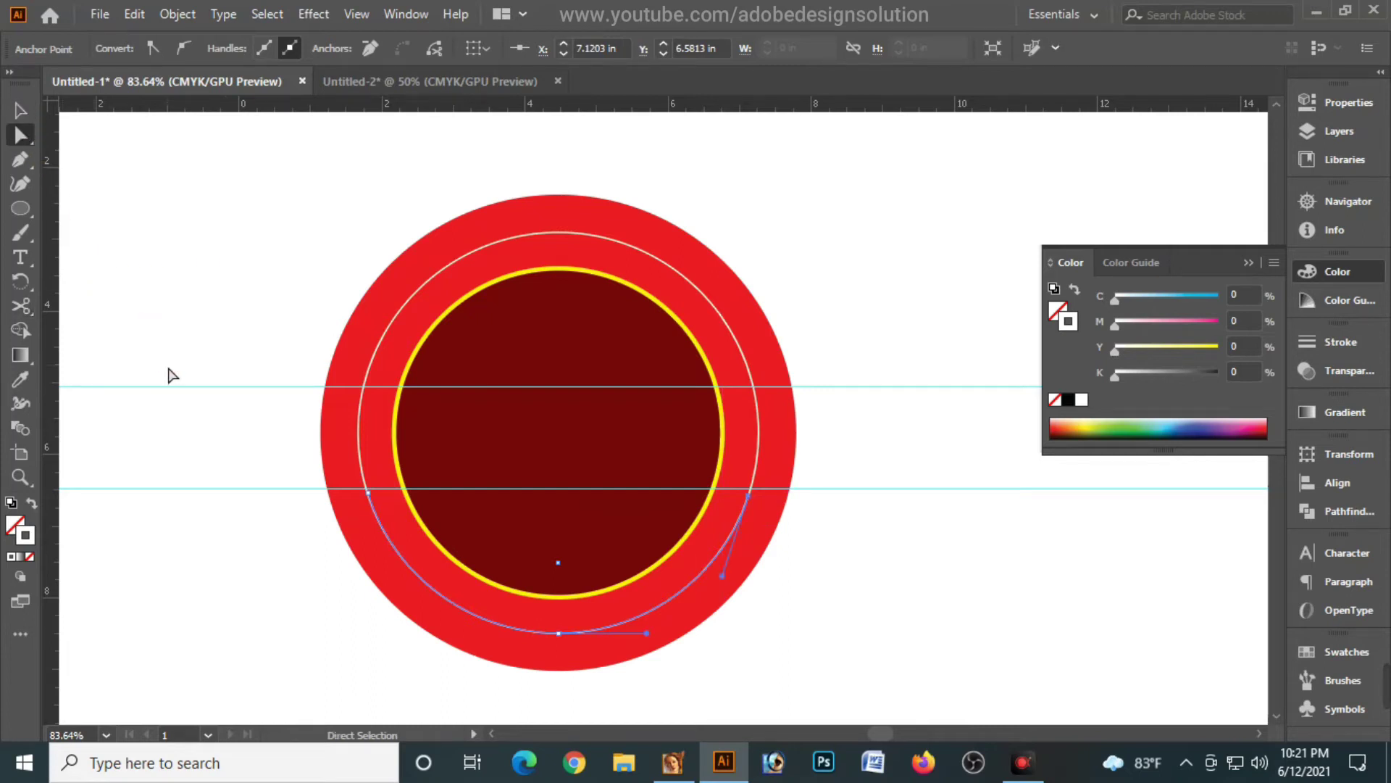
pyautogui.click(167, 376)
pyautogui.click(358, 425)
pyautogui.press('Delete')
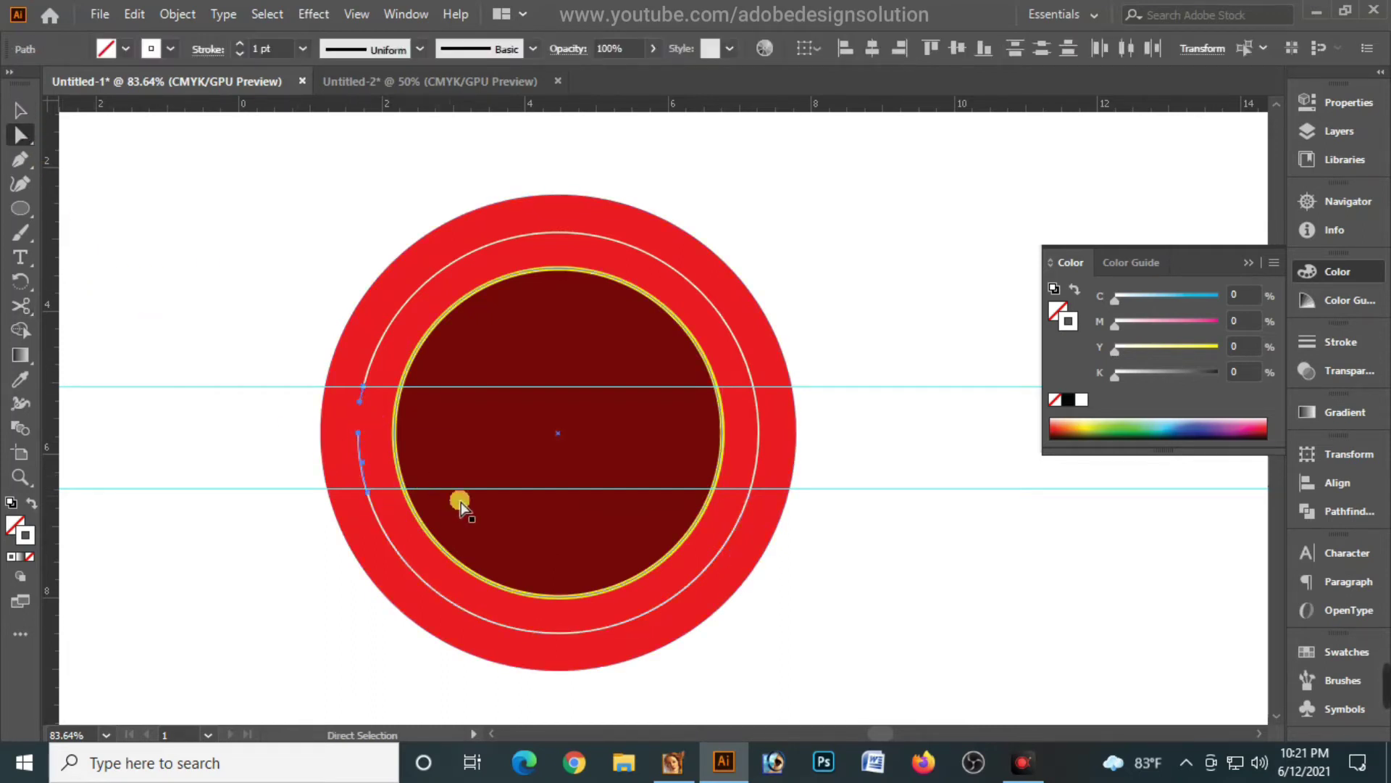
pyautogui.click(758, 423)
pyautogui.press('Delete')
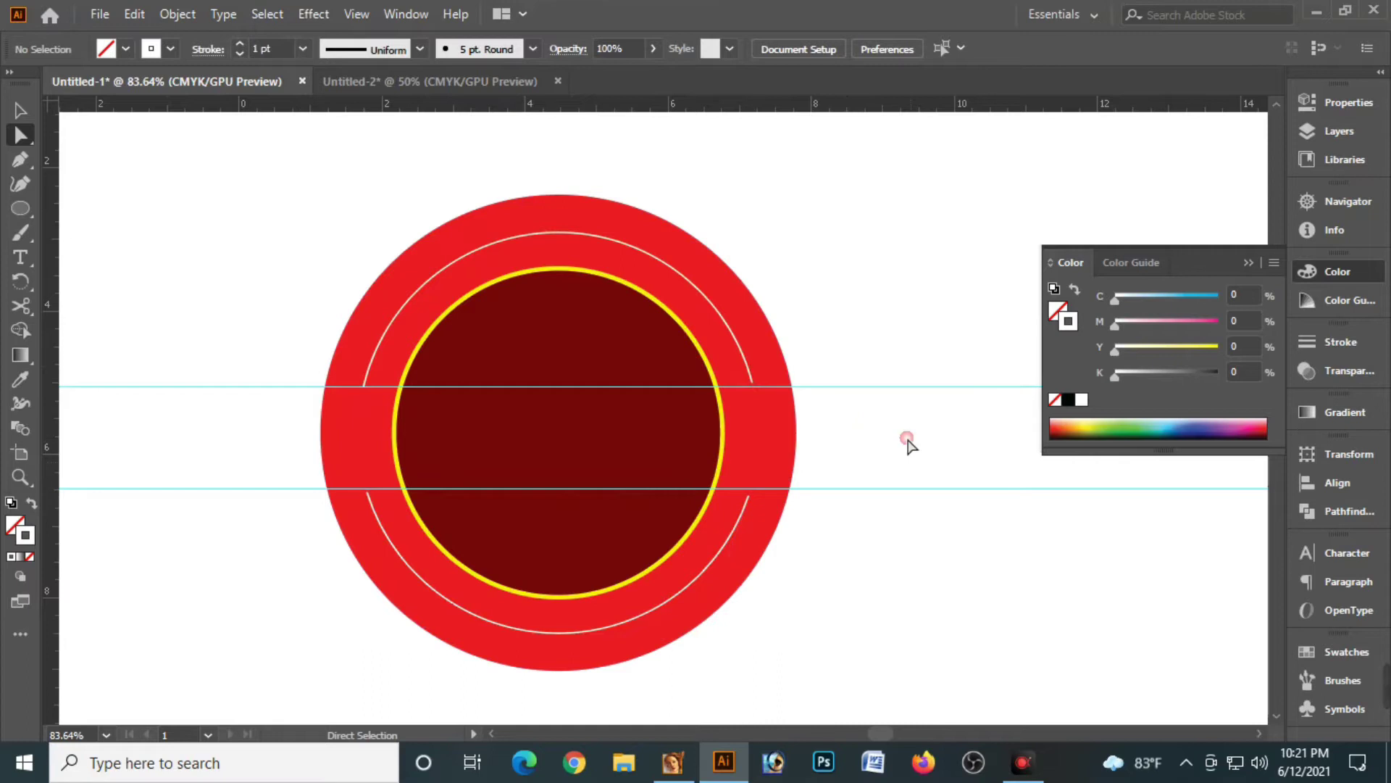
# Step: Unlock the two horizontal guides, select them, and release them for removal
pyautogui.rightClick(912, 410)
pyautogui.click(933, 487)
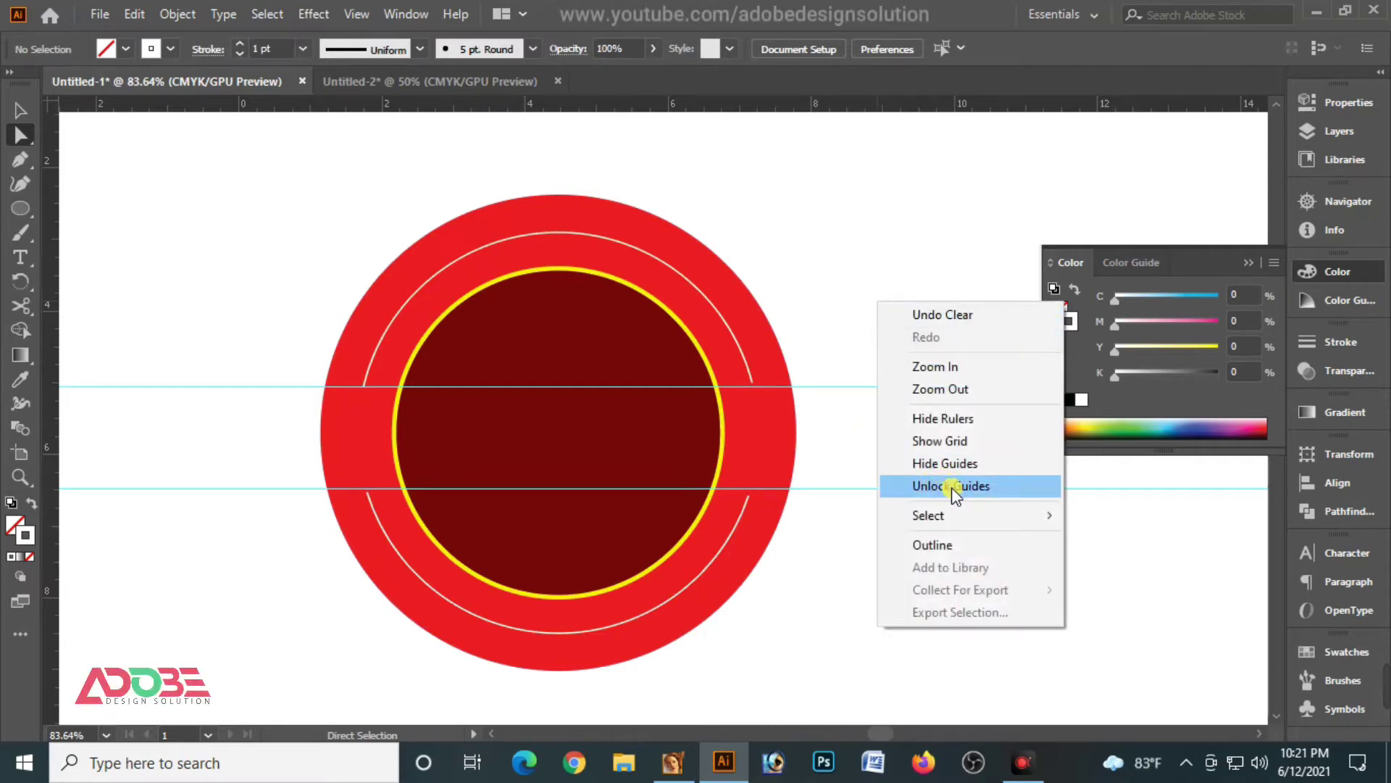
pyautogui.moveTo(913, 382); pyautogui.dragTo(963, 568)
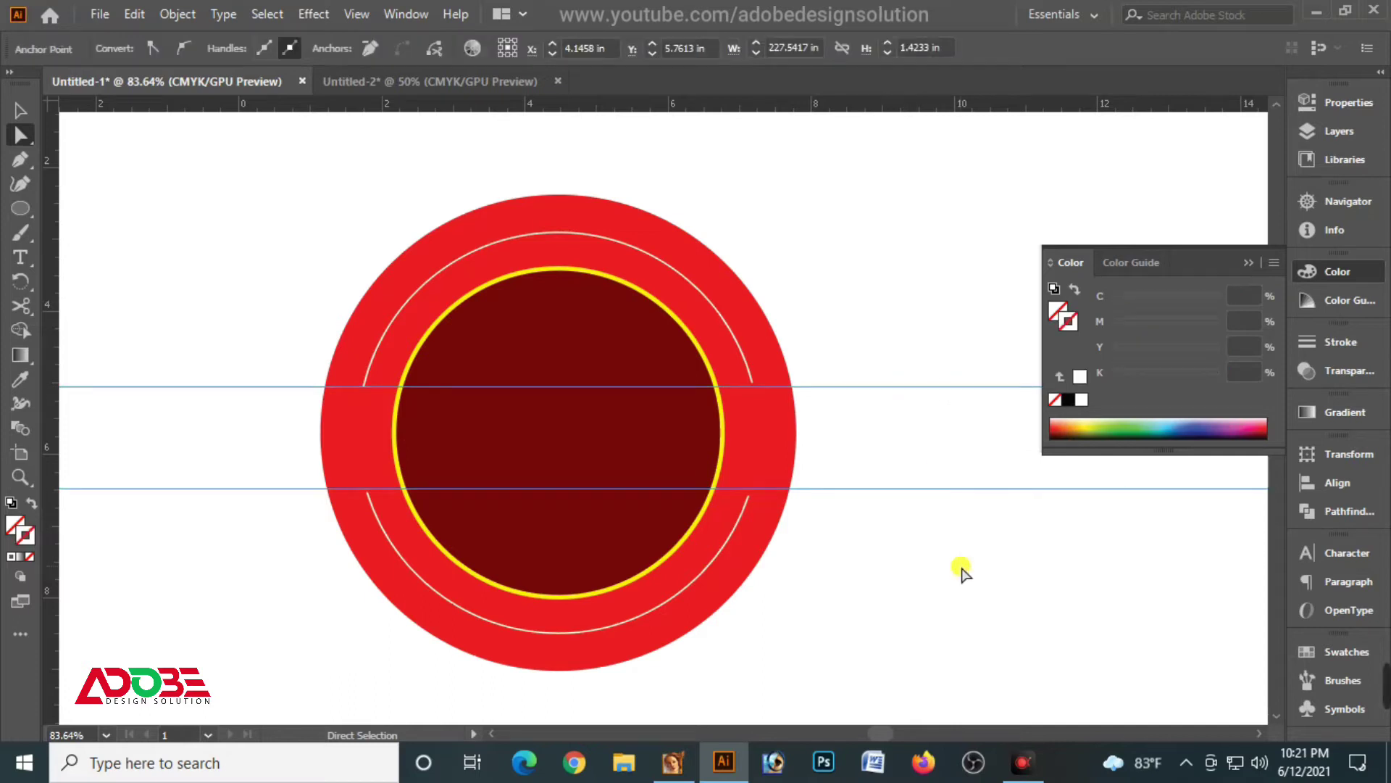
pyautogui.press('Delete')
pyautogui.rightClick(910, 362)
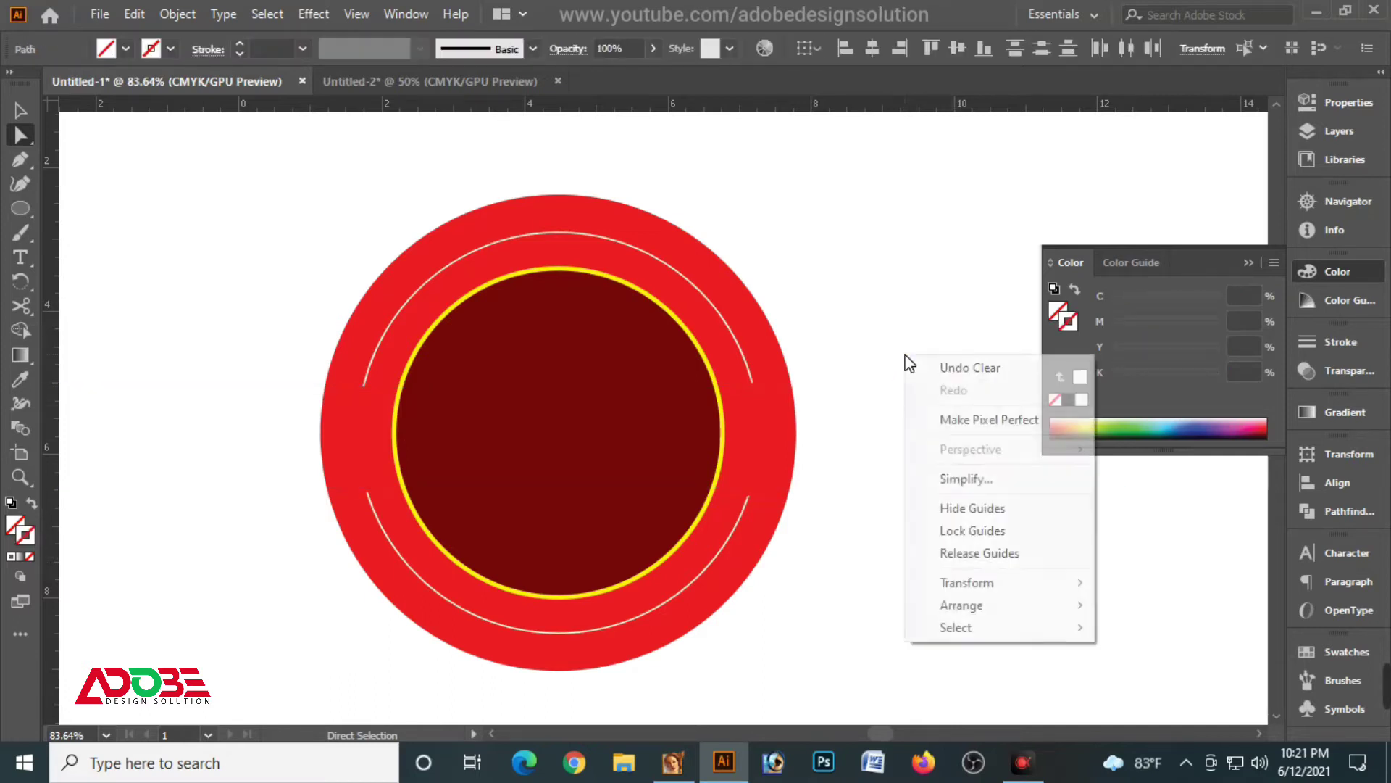
pyautogui.click(957, 553)
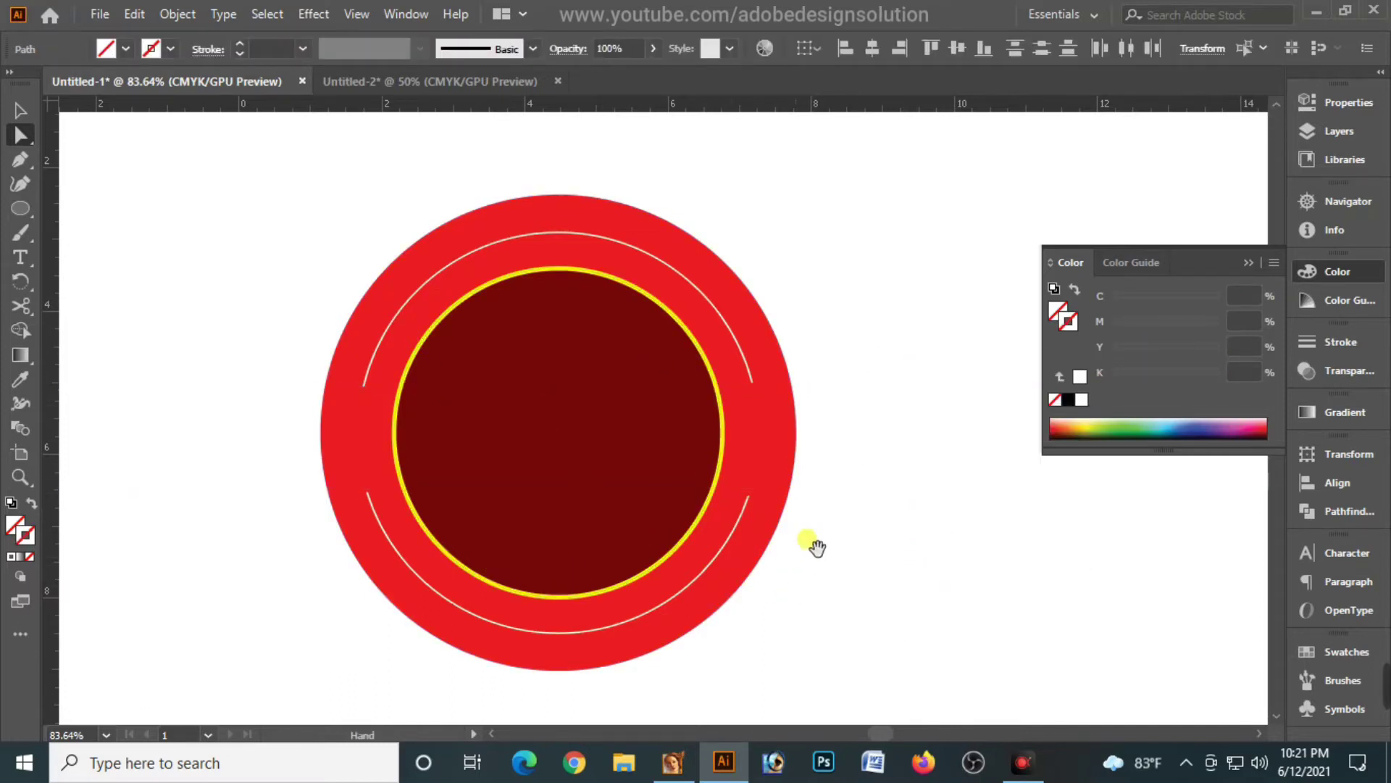
# Step: Select the inner and outer circles and pan the view to recentre the badge
pyautogui.scroll(-1, 840, 391)
pyautogui.click(519, 360)
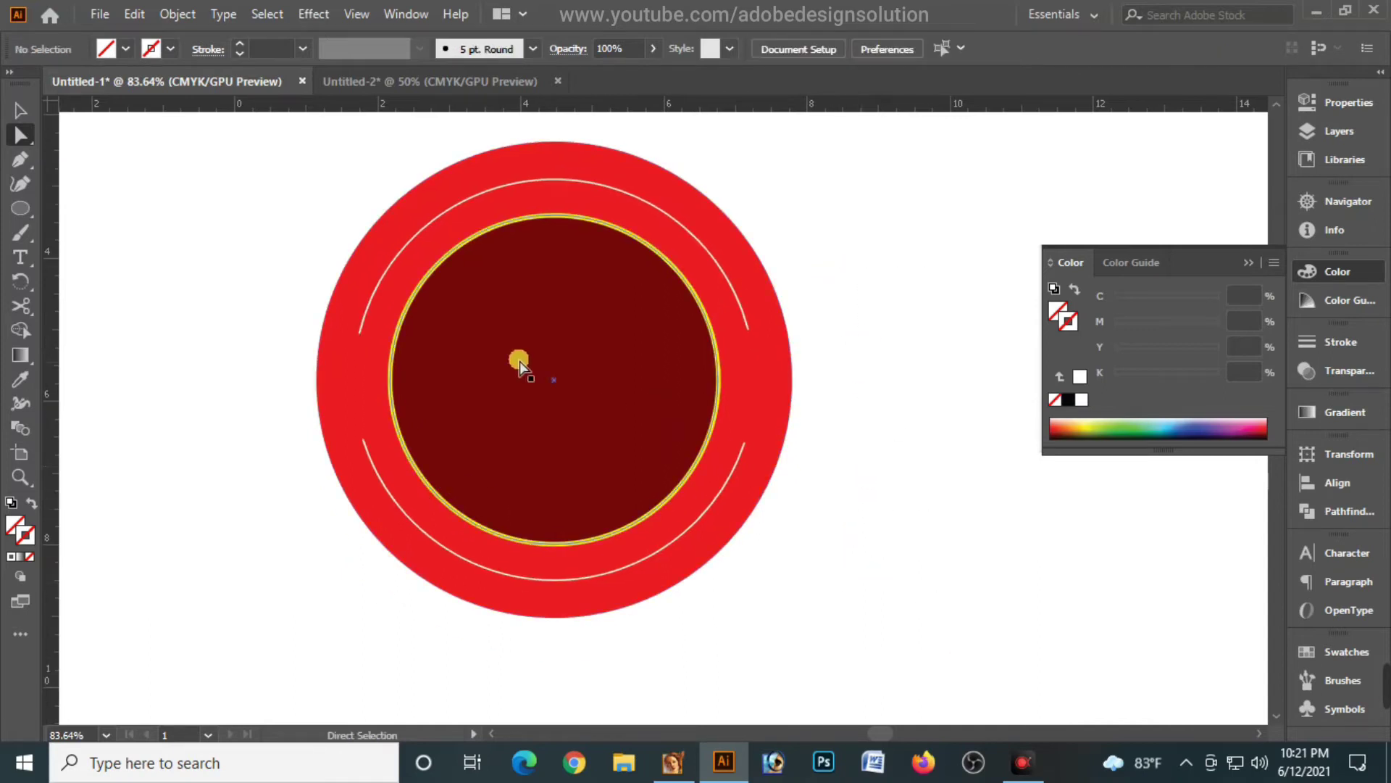
pyautogui.click(342, 345)
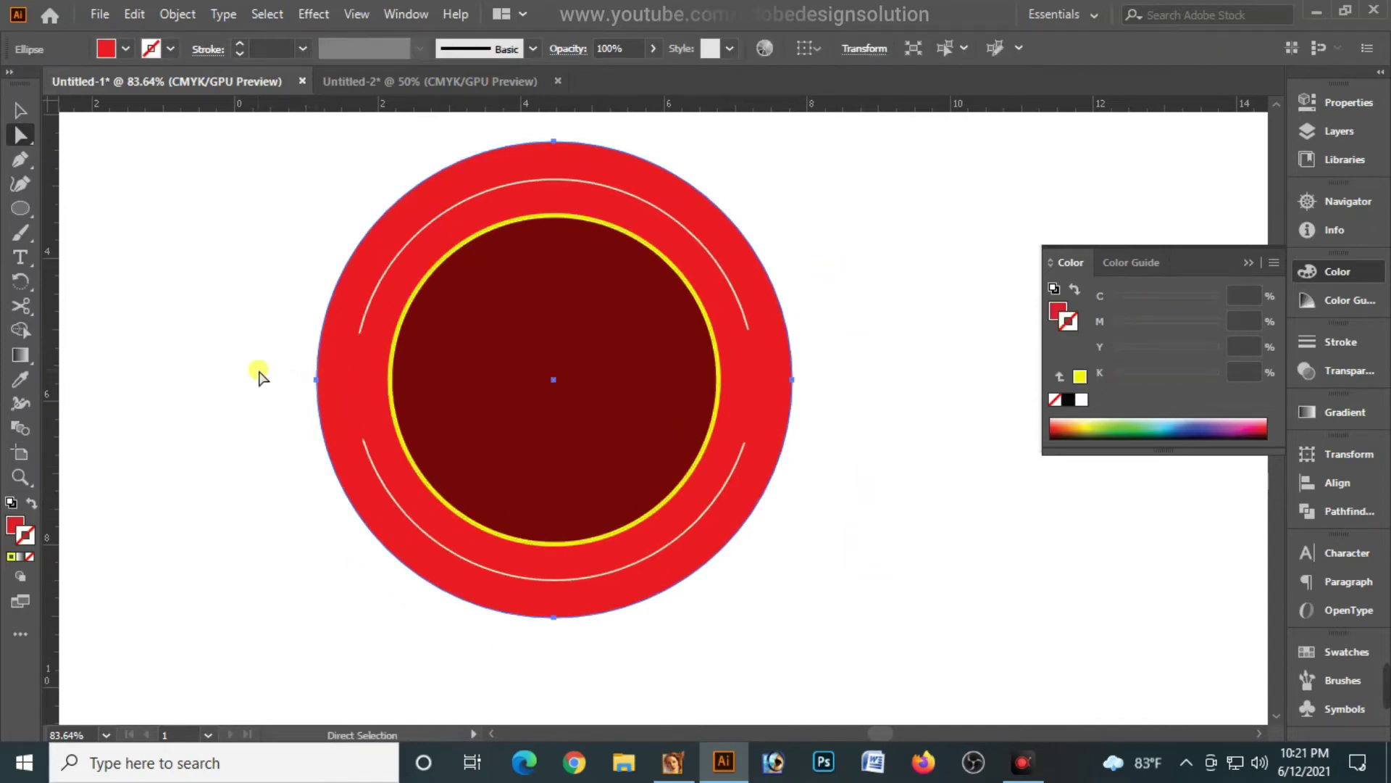
pyautogui.moveTo(822, 442); pyautogui.dragTo(863, 513)
pyautogui.click(584, 248)
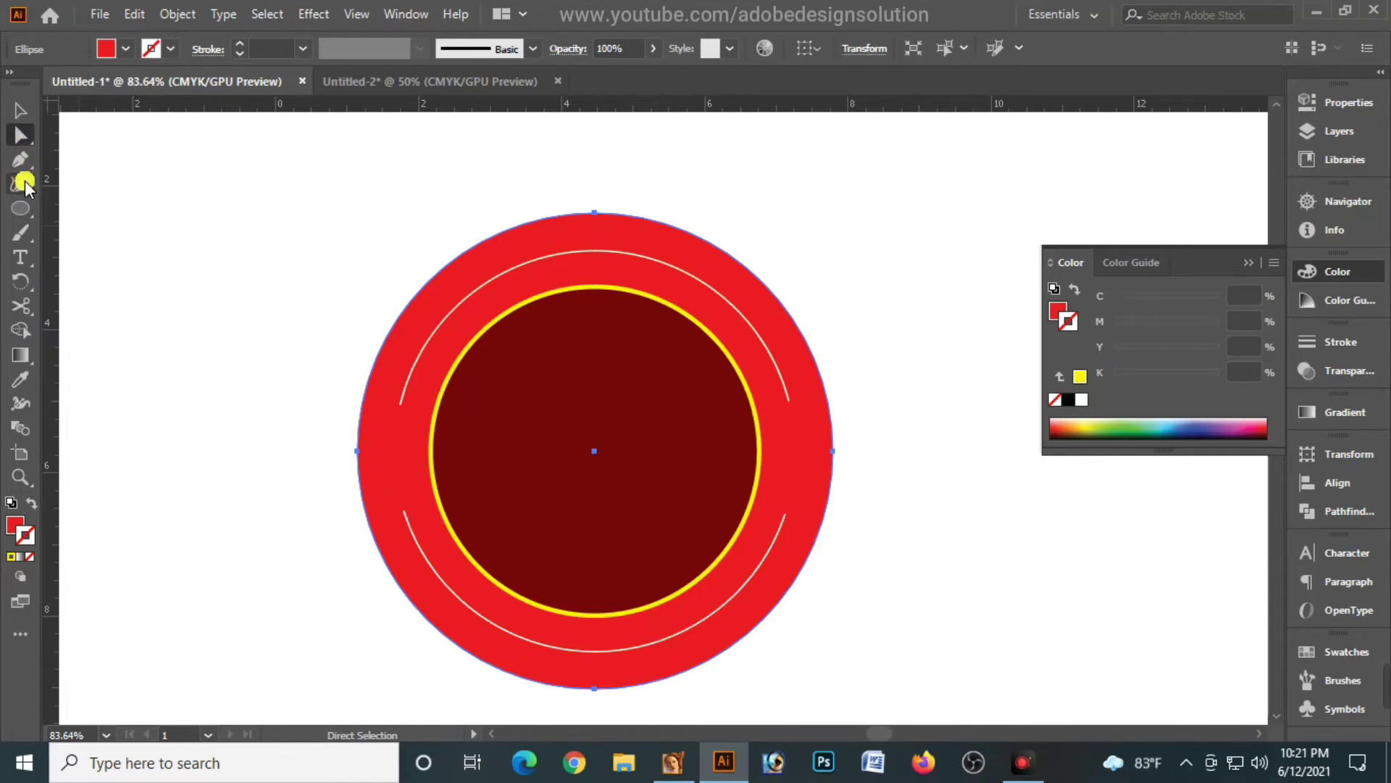
# Step: Add enlarged Bengali text reading 'স্বপ্ন পূরণ ব্লাড ব্যাংক'
pyautogui.click(19, 258)
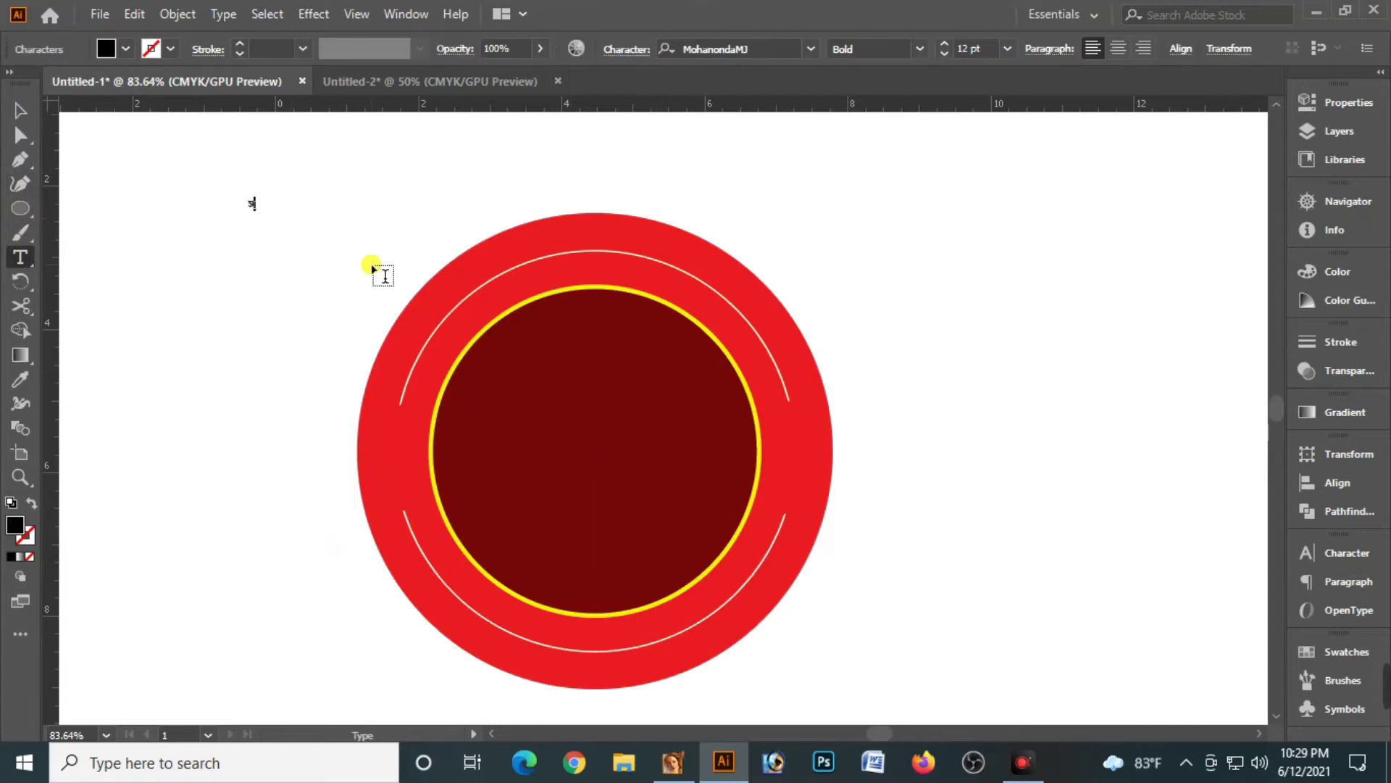
pyautogui.write('c')
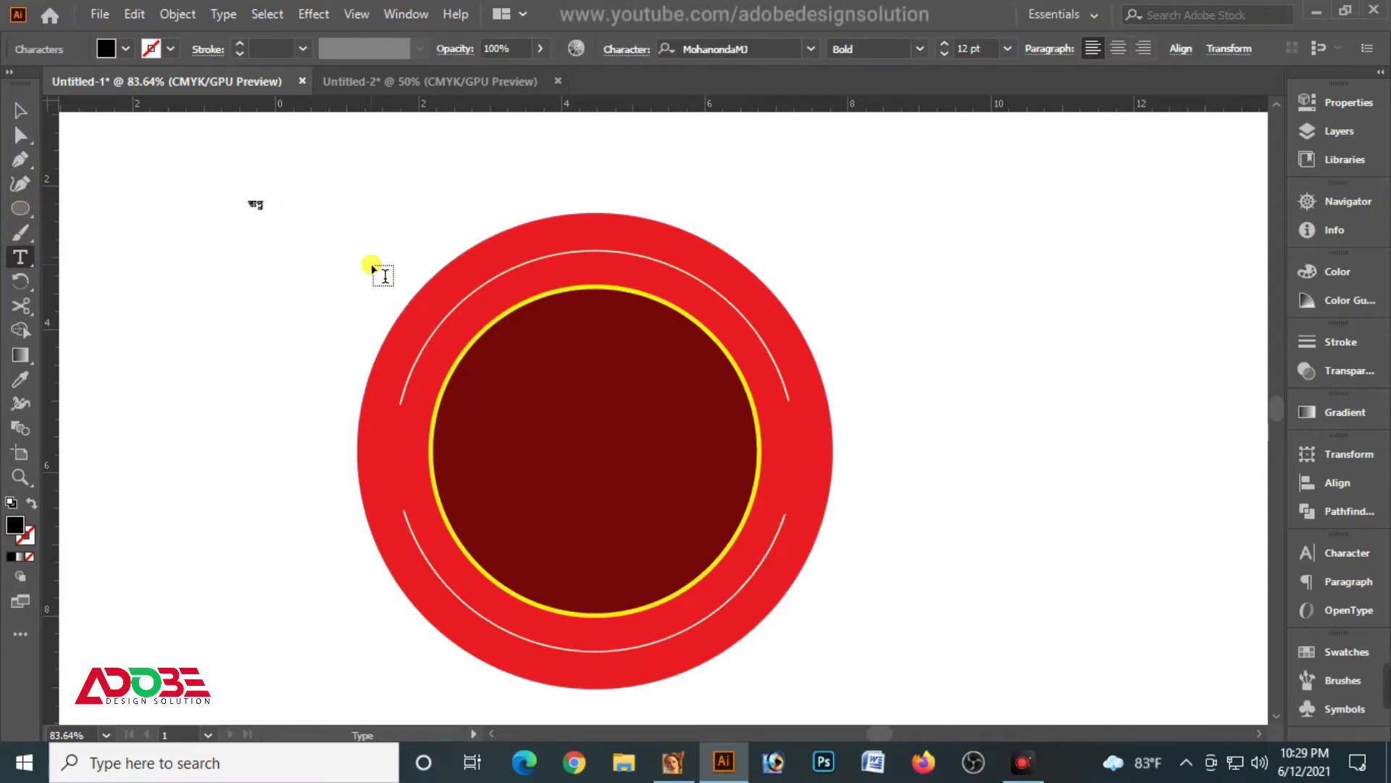
pyautogui.click(20, 110)
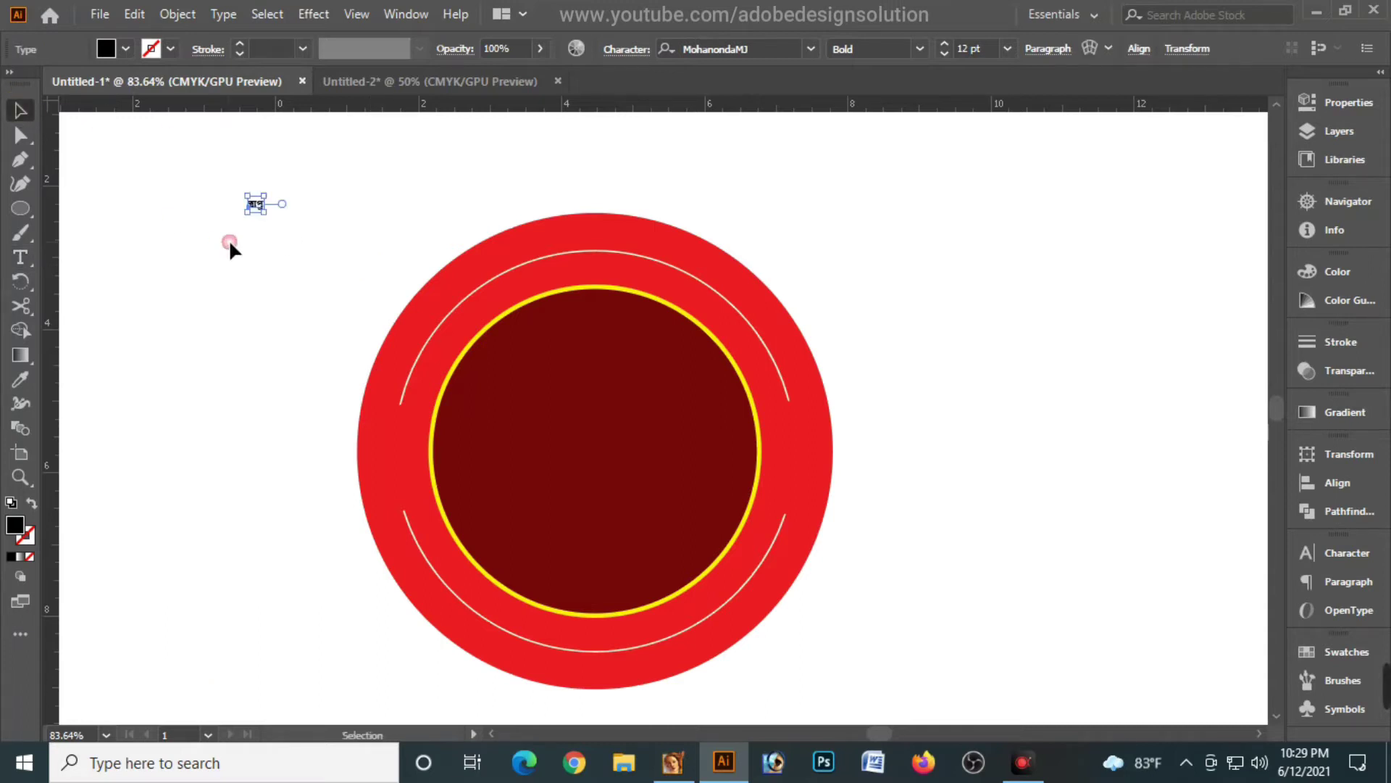
pyautogui.moveTo(265, 221)
pyautogui.mouseDown()
pyautogui.moveTo(327, 259)
pyautogui.moveTo(303, 236)
pyautogui.mouseUp()
pyautogui.doubleClick(303, 233)
pyautogui.hotkey('ctrl', 'a')
pyautogui.write('স্বপ্ন পূরণ ব্লা')
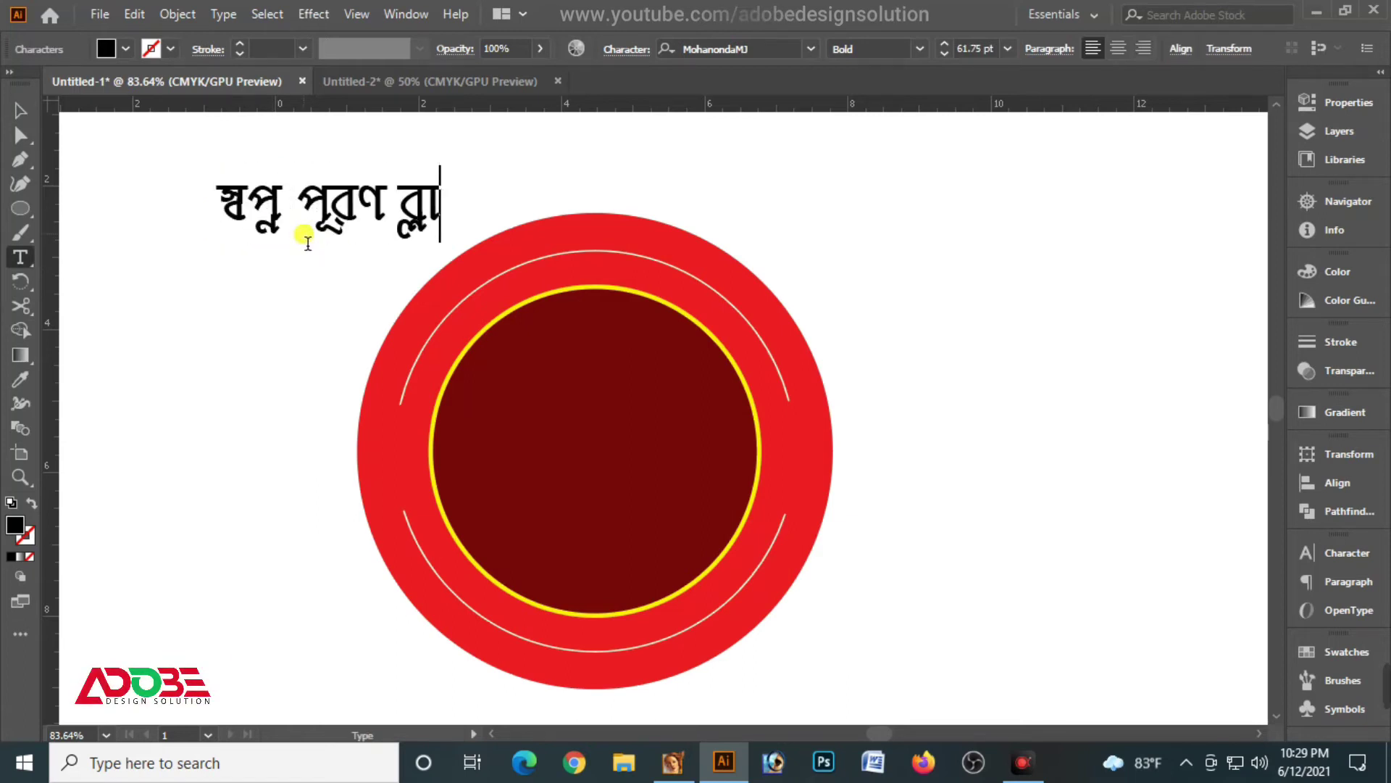
pyautogui.write('ড ব্যাংক')
pyautogui.click(19, 110)
# Step: Move the title to the top left, fill it white, and convert it to outlines
pyautogui.moveTo(530, 213)
pyautogui.mouseDown()
pyautogui.moveTo(443, 188)
pyautogui.moveTo(476, 213)
pyautogui.mouseUp()
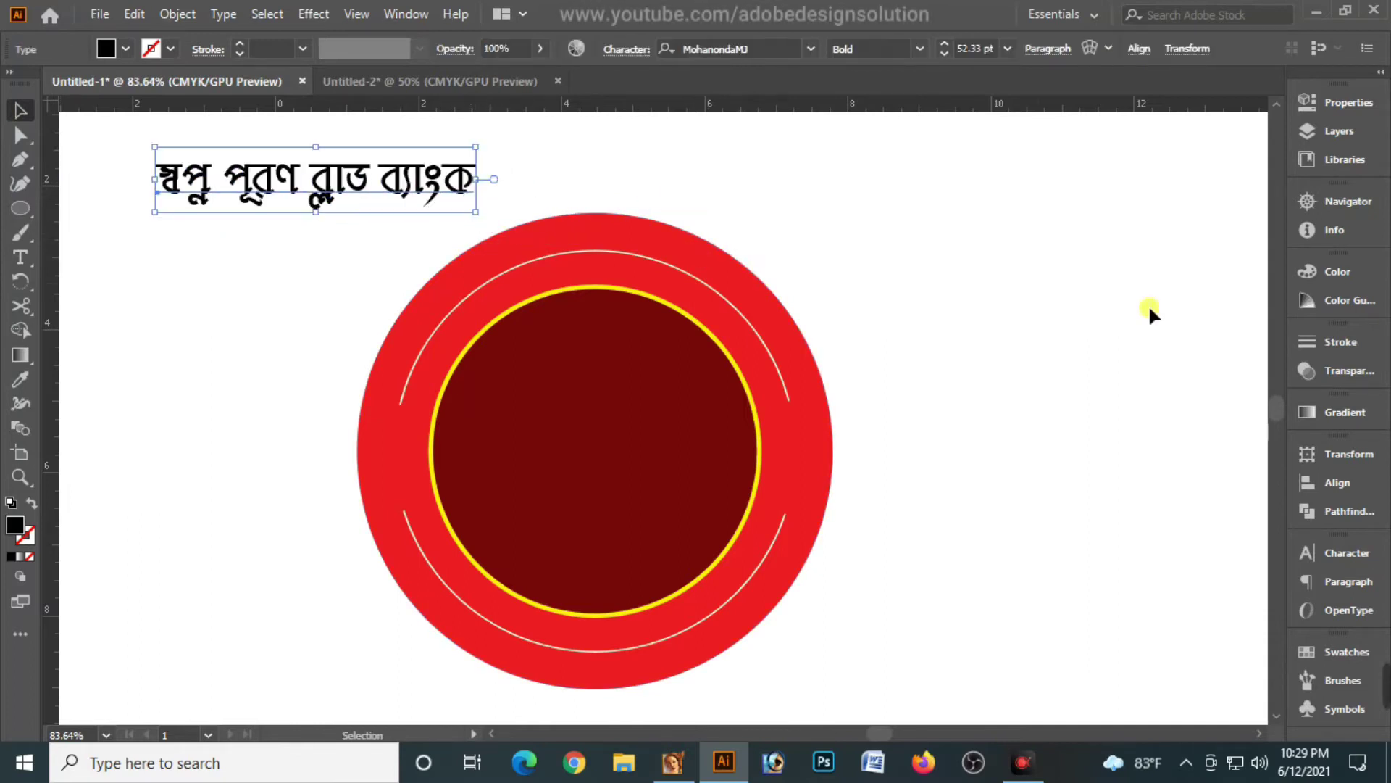
pyautogui.click(1331, 274)
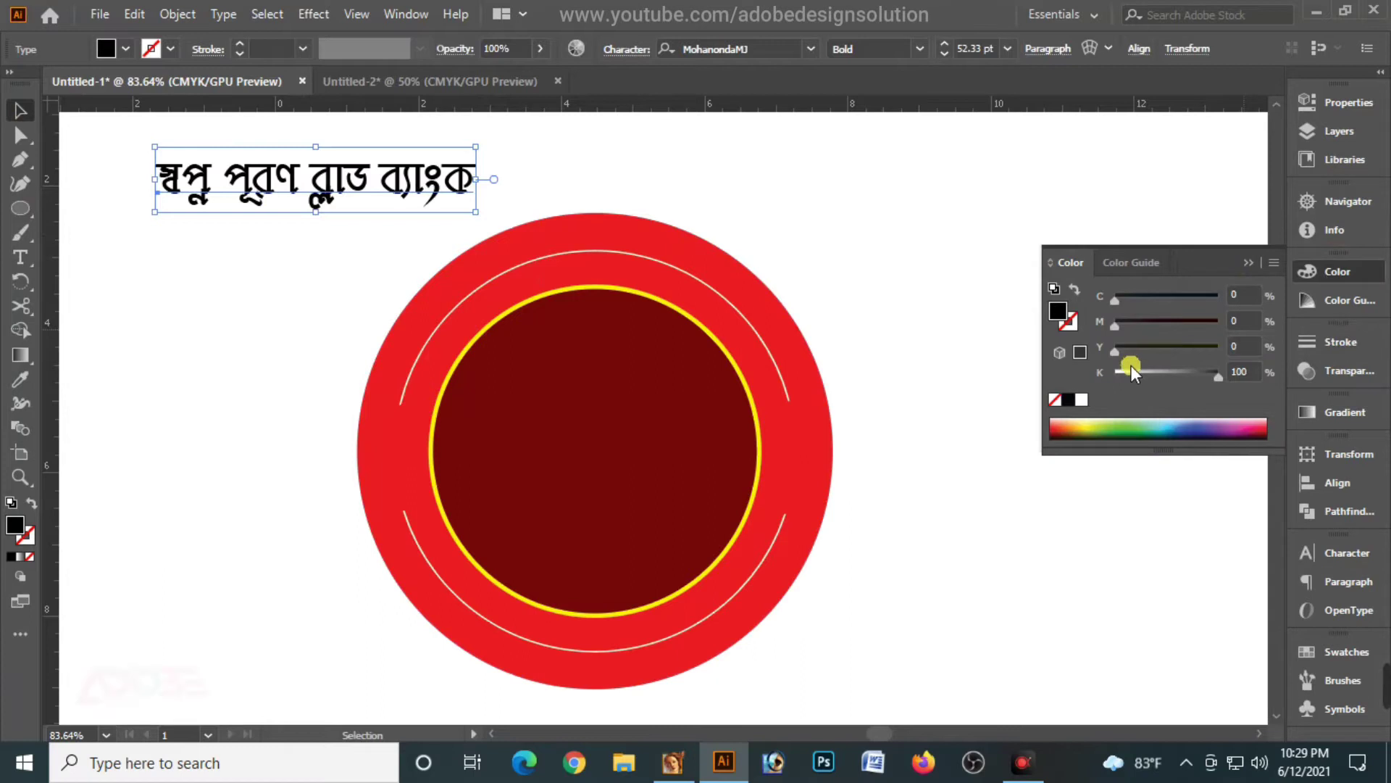
pyautogui.moveTo(1138, 371); pyautogui.dragTo(1115, 372)
pyautogui.click(695, 177)
pyautogui.click(428, 198)
pyautogui.hotkey('ctrl', 'shift', 'o')
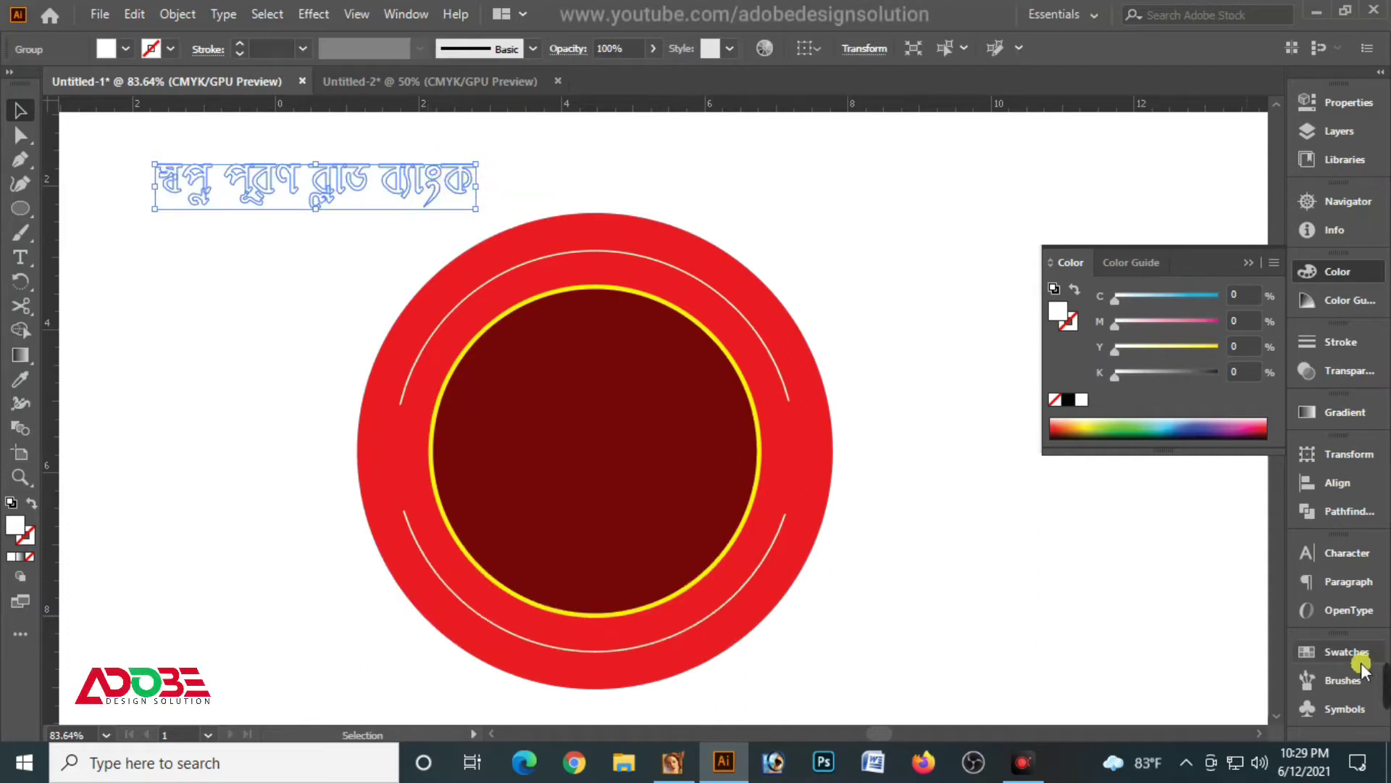
# Step: Save the outlined Bengali title as a new art brush in the Brushes panel
pyautogui.click(1334, 683)
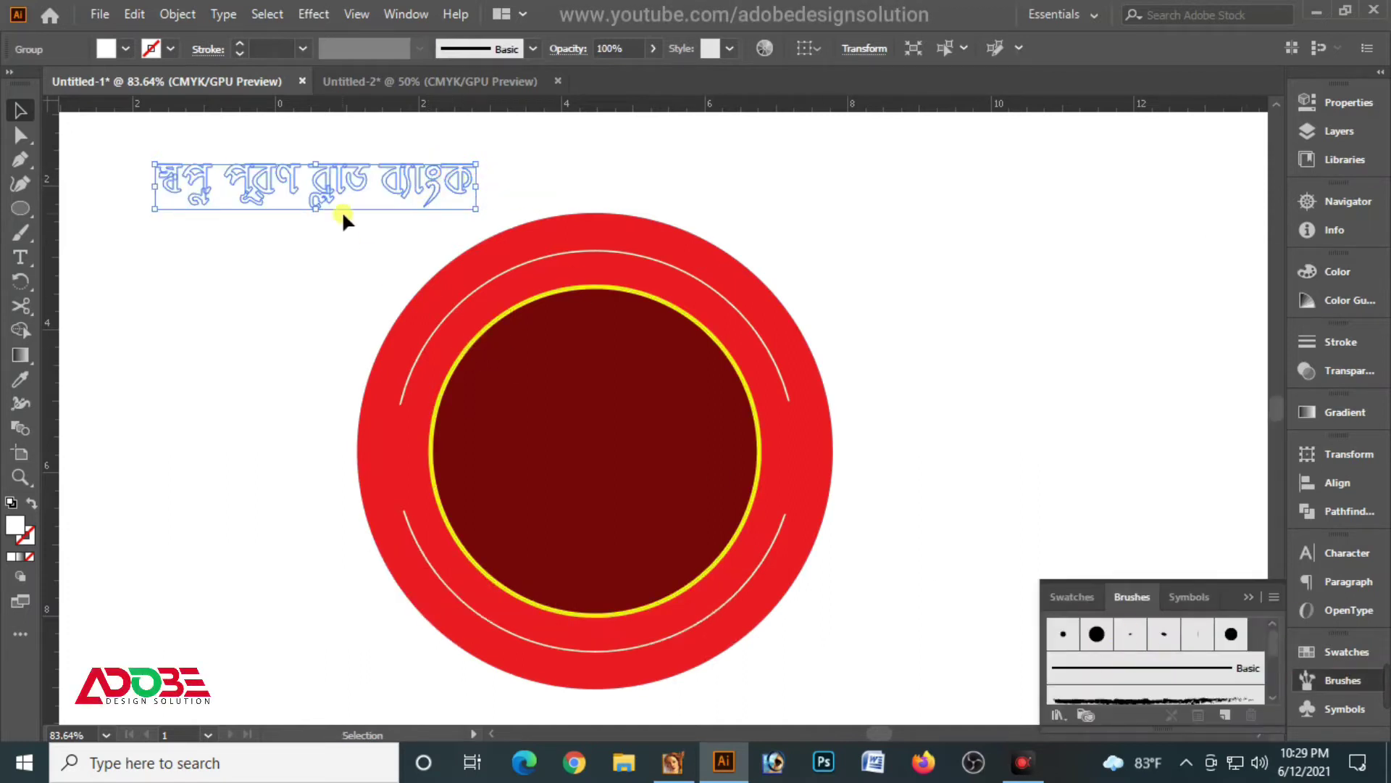
pyautogui.moveTo(344, 180)
pyautogui.mouseDown()
pyautogui.moveTo(1198, 672)
pyautogui.moveTo(1179, 681)
pyautogui.mouseUp()
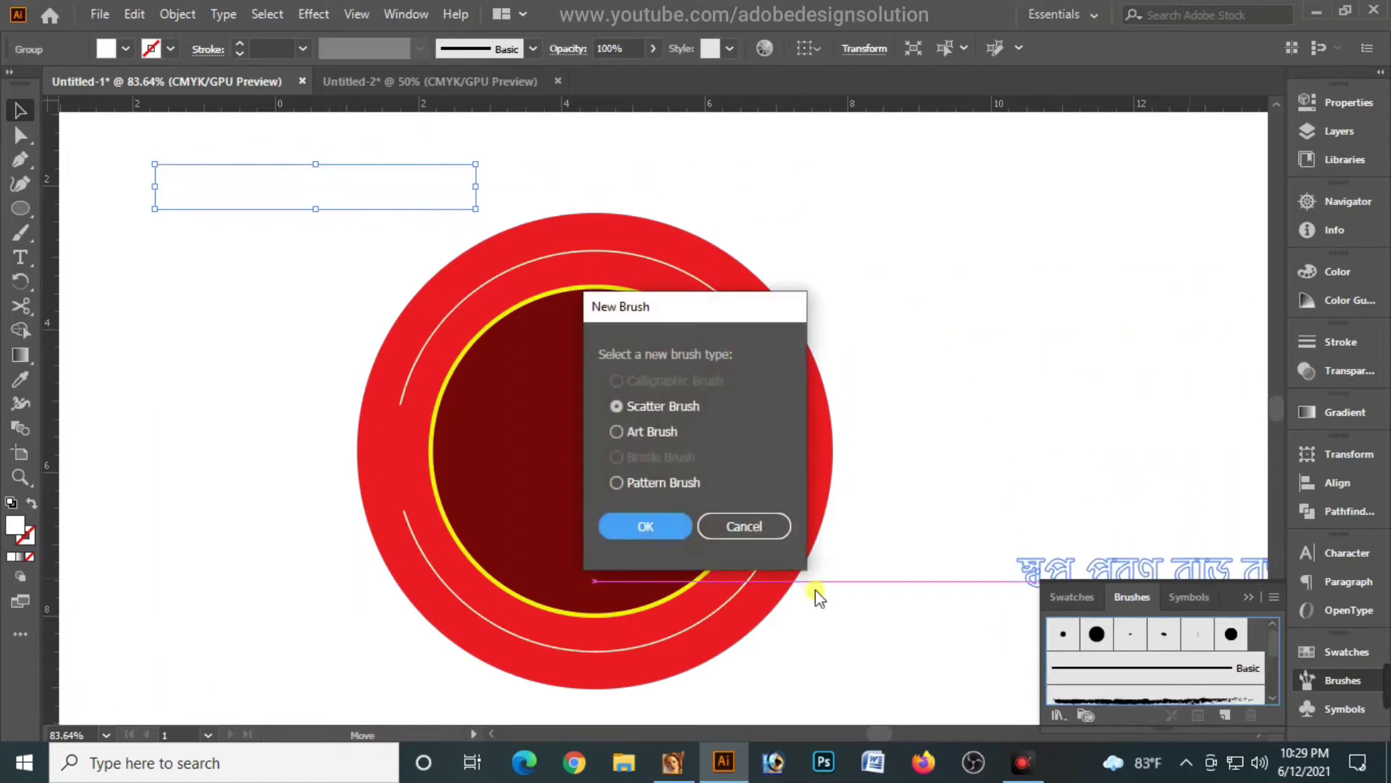
pyautogui.click(625, 432)
pyautogui.click(650, 523)
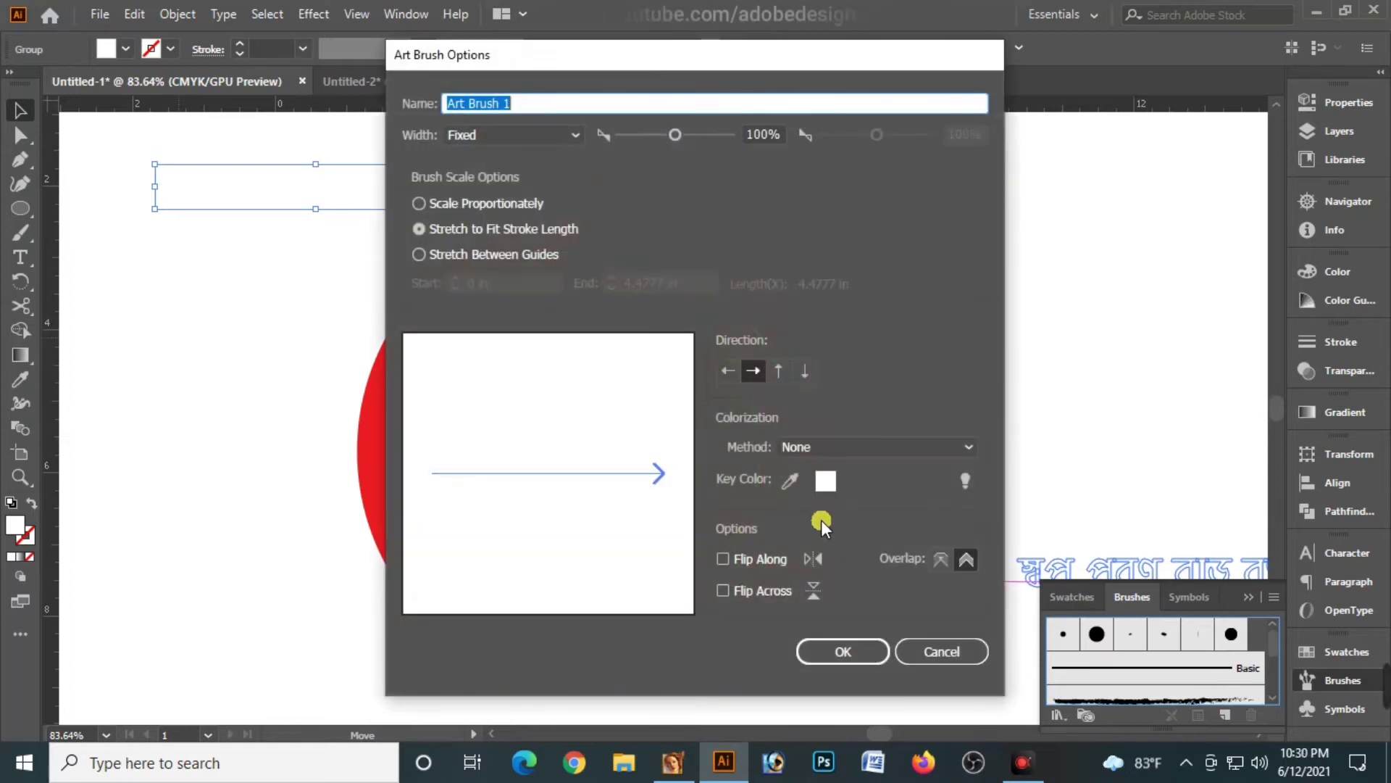
pyautogui.click(844, 653)
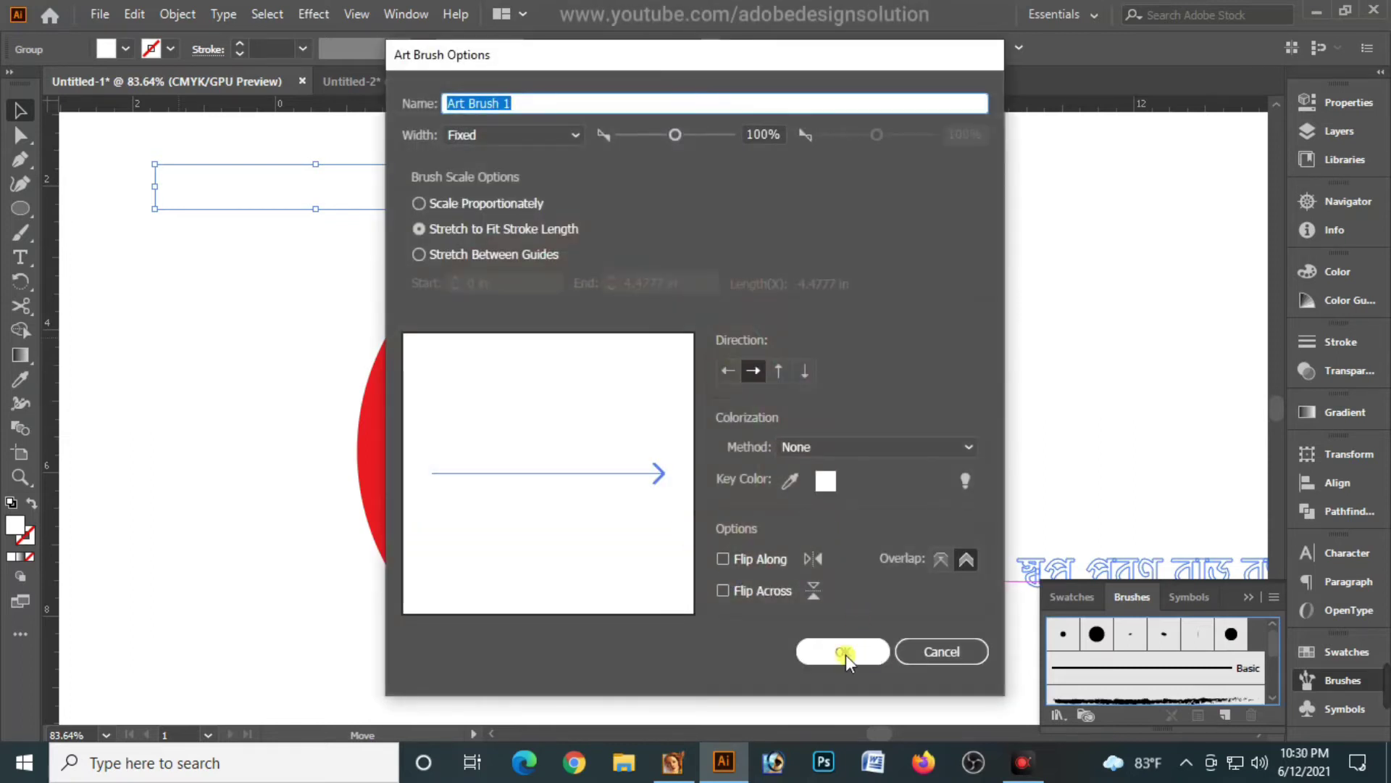
pyautogui.click(850, 655)
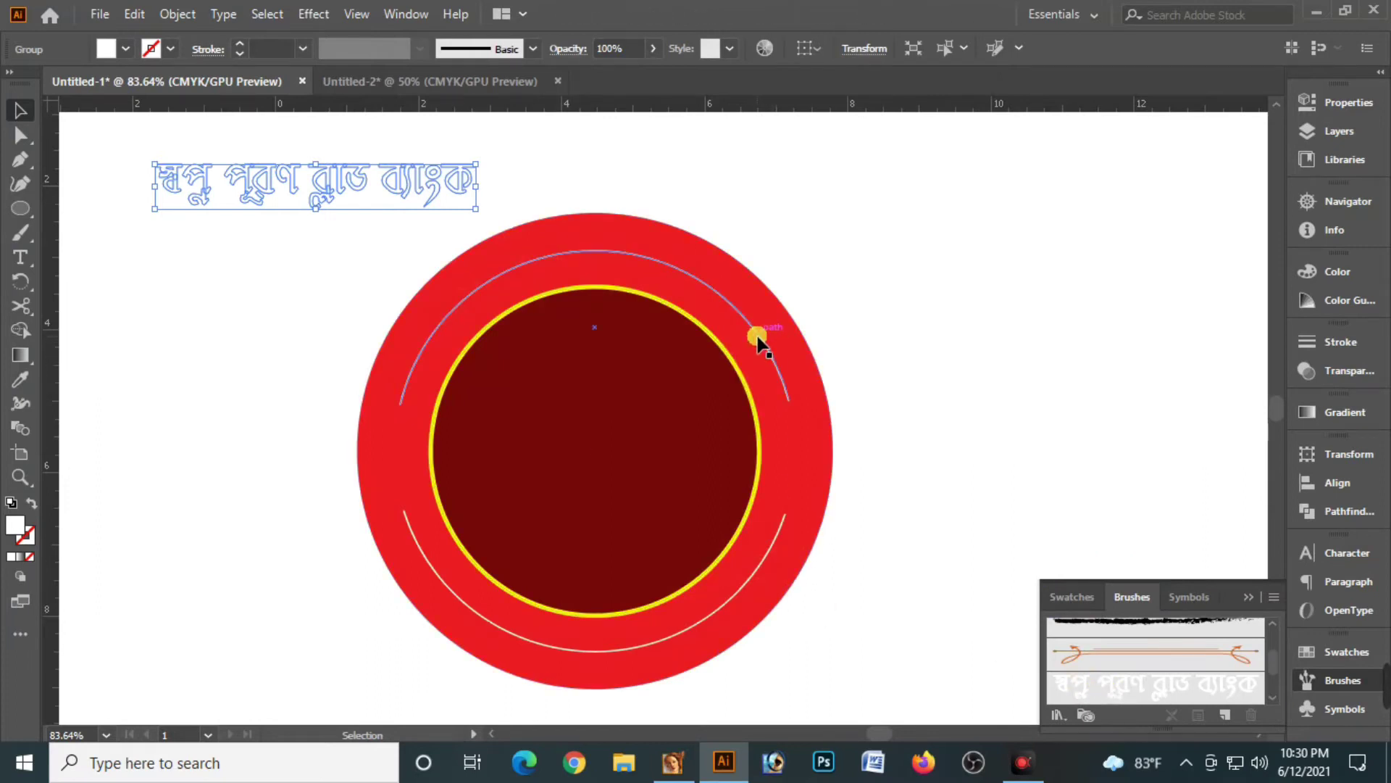
# Step: Delete the loose title and apply the title brush to the upper white arc
pyautogui.press('Delete')
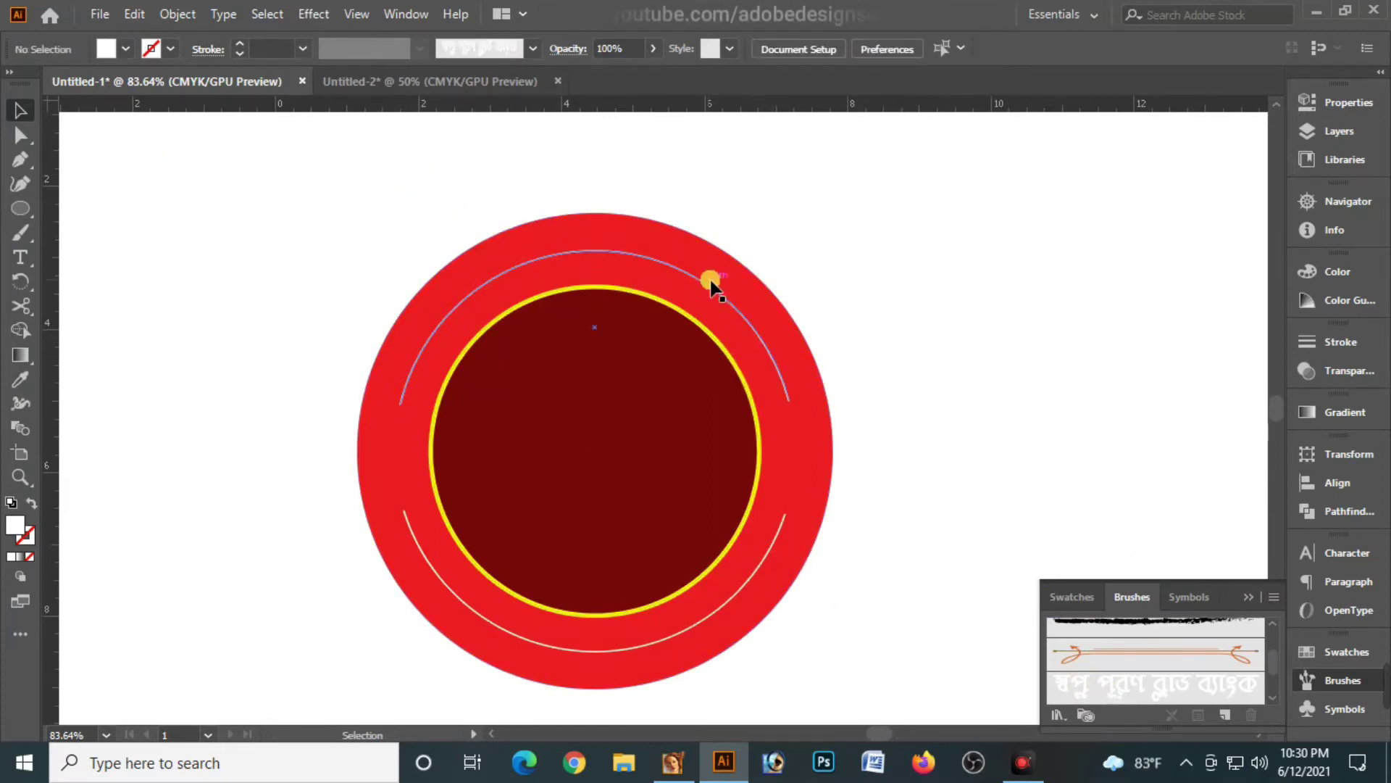
pyautogui.click(702, 279)
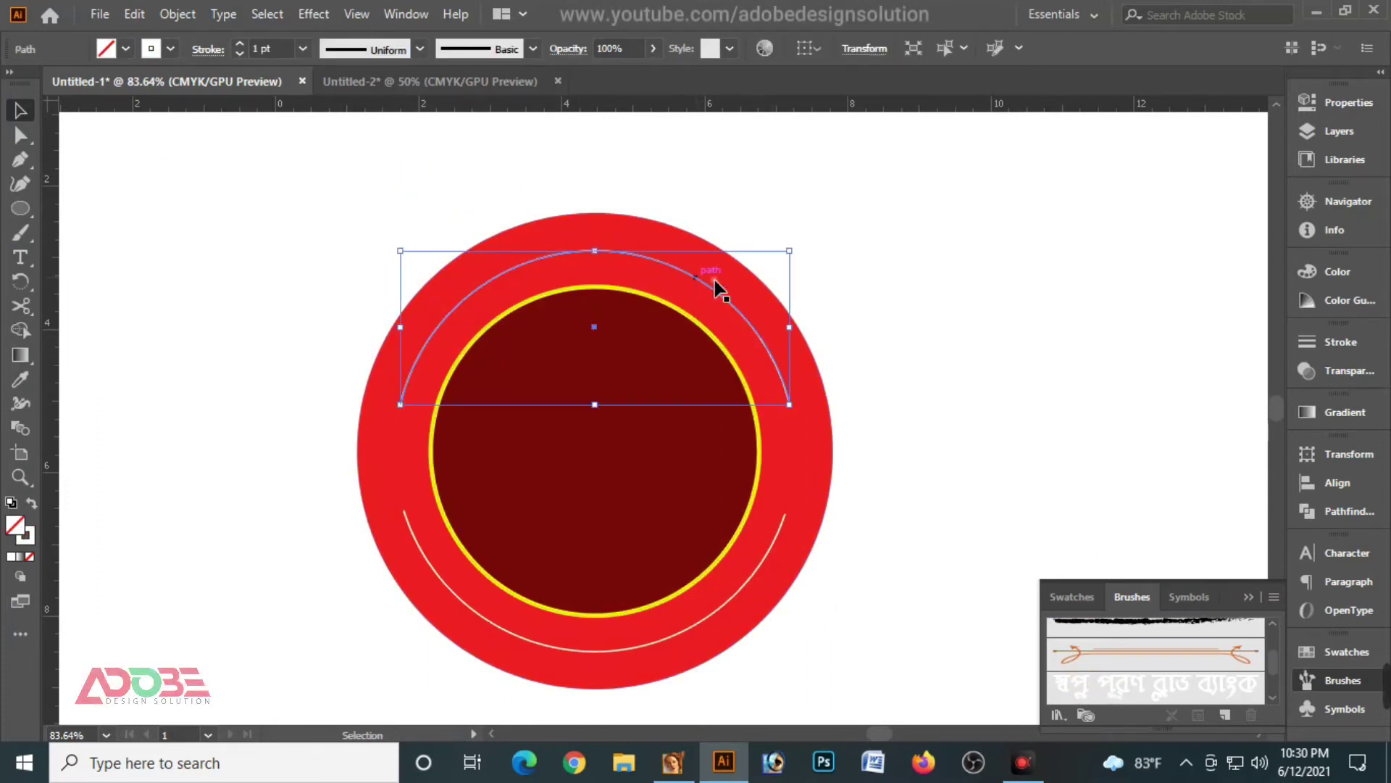
pyautogui.click(1199, 692)
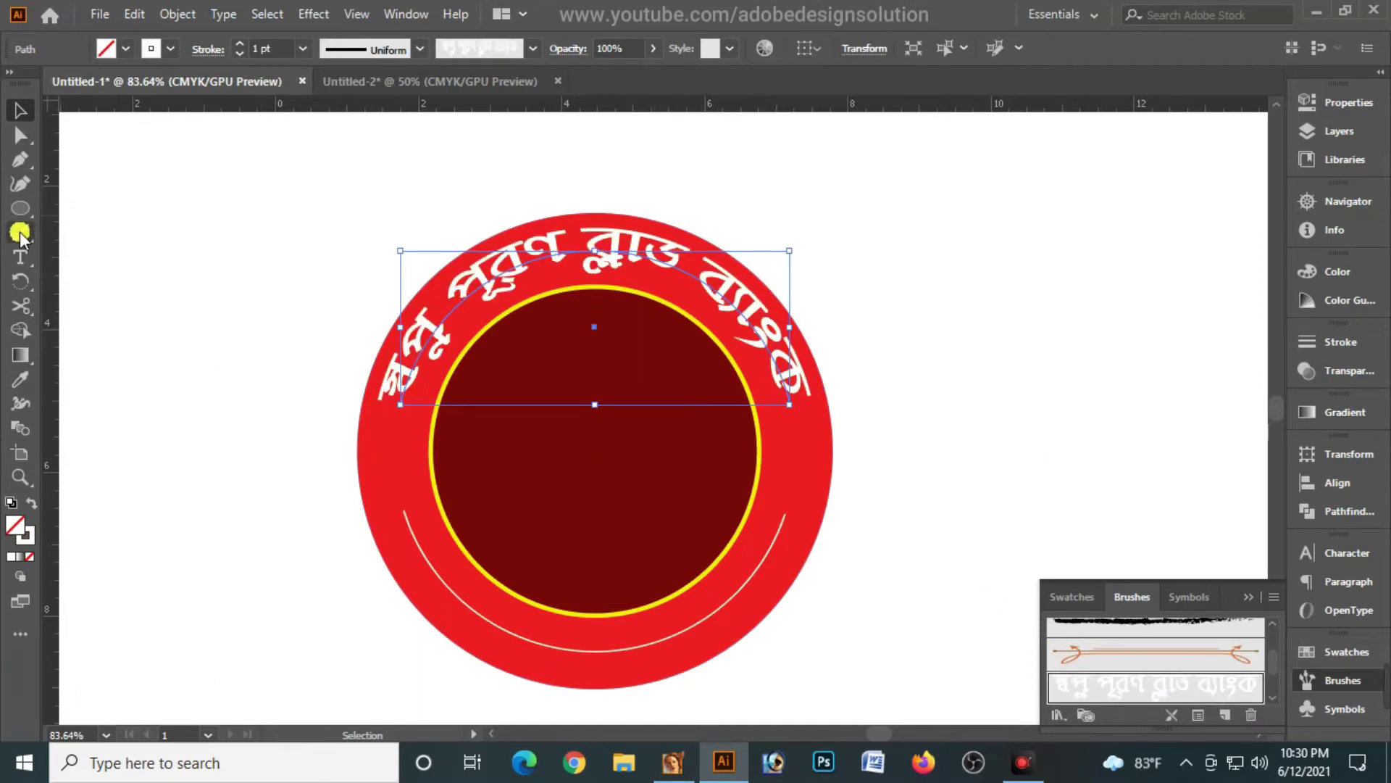
pyautogui.click(21, 256)
# Step: Type the Bengali location address line at the top left, enlarged to about 46 pt
pyautogui.click(138, 202)
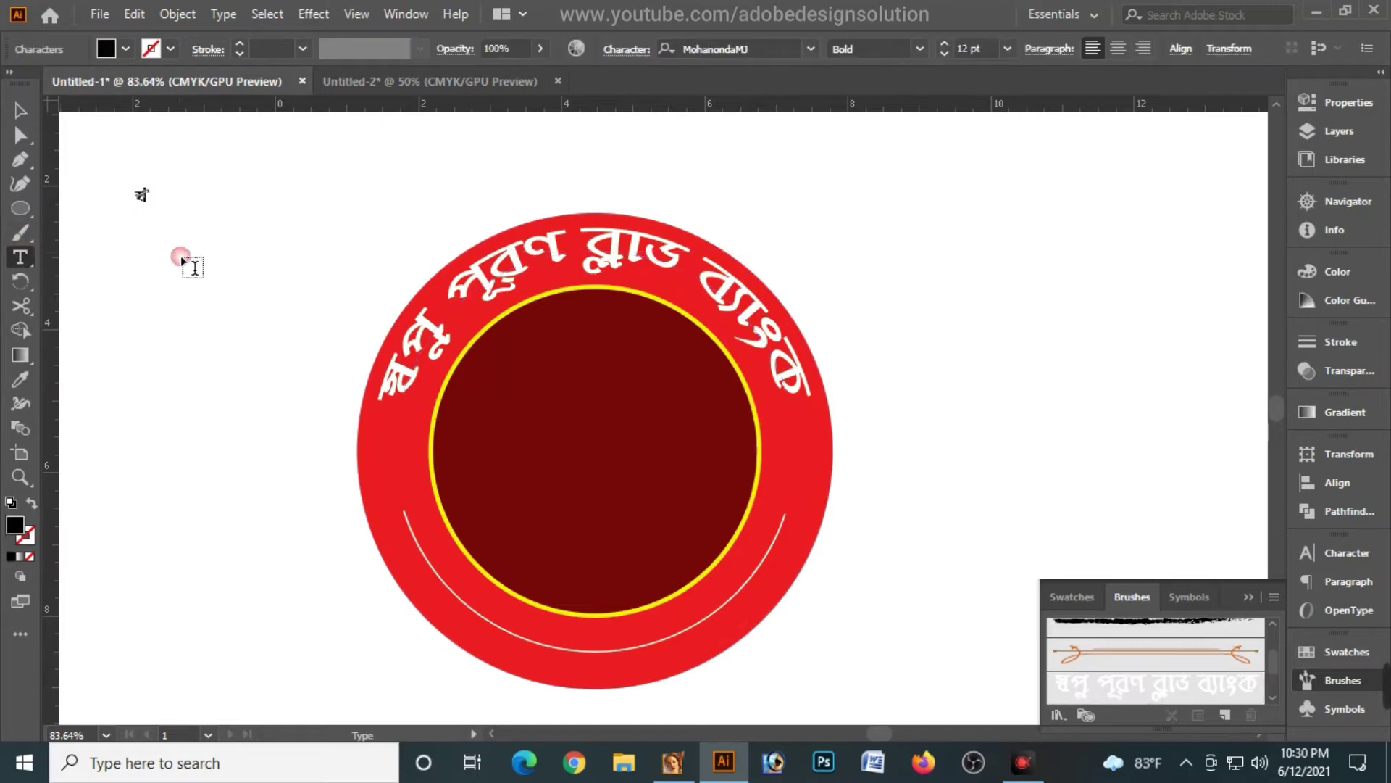
pyautogui.press('Escape')
pyautogui.moveTo(158, 208); pyautogui.dragTo(187, 223)
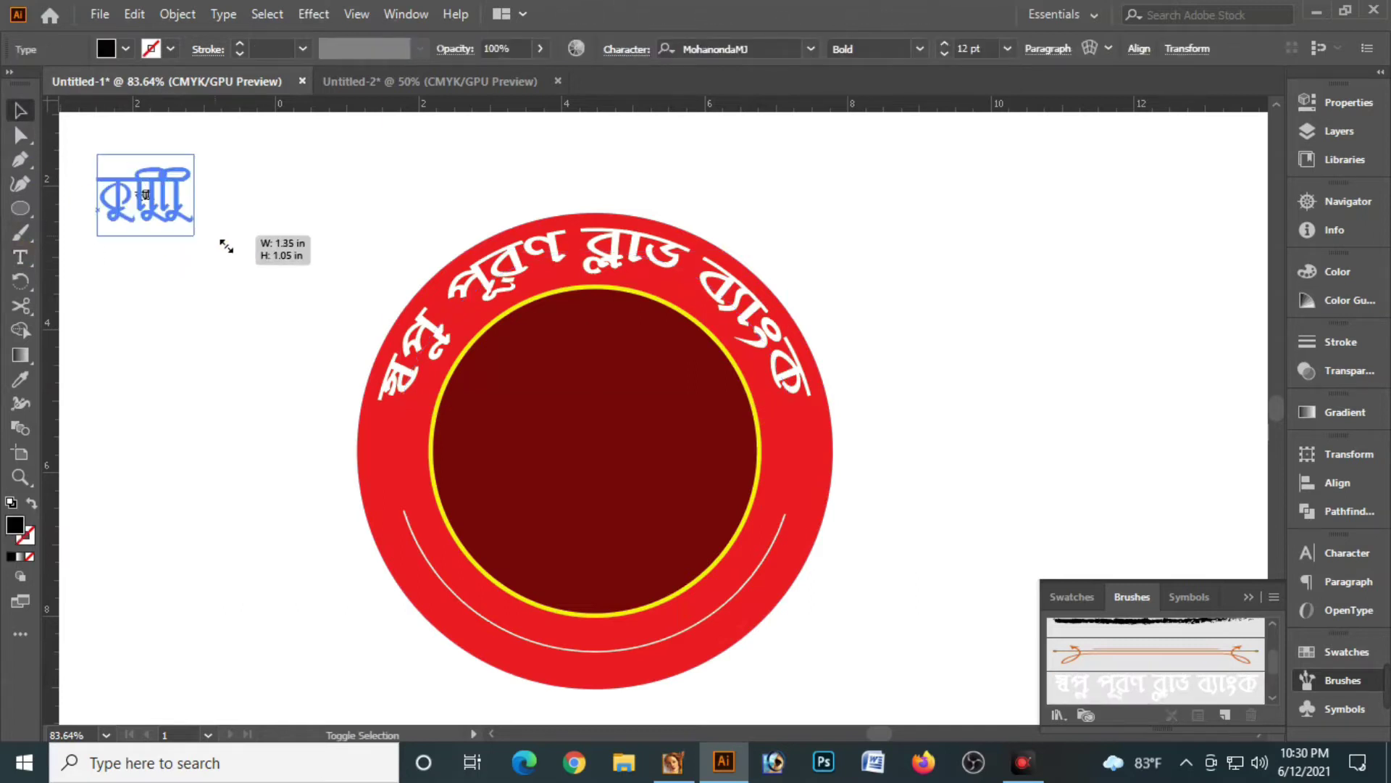
pyautogui.doubleClick(147, 215)
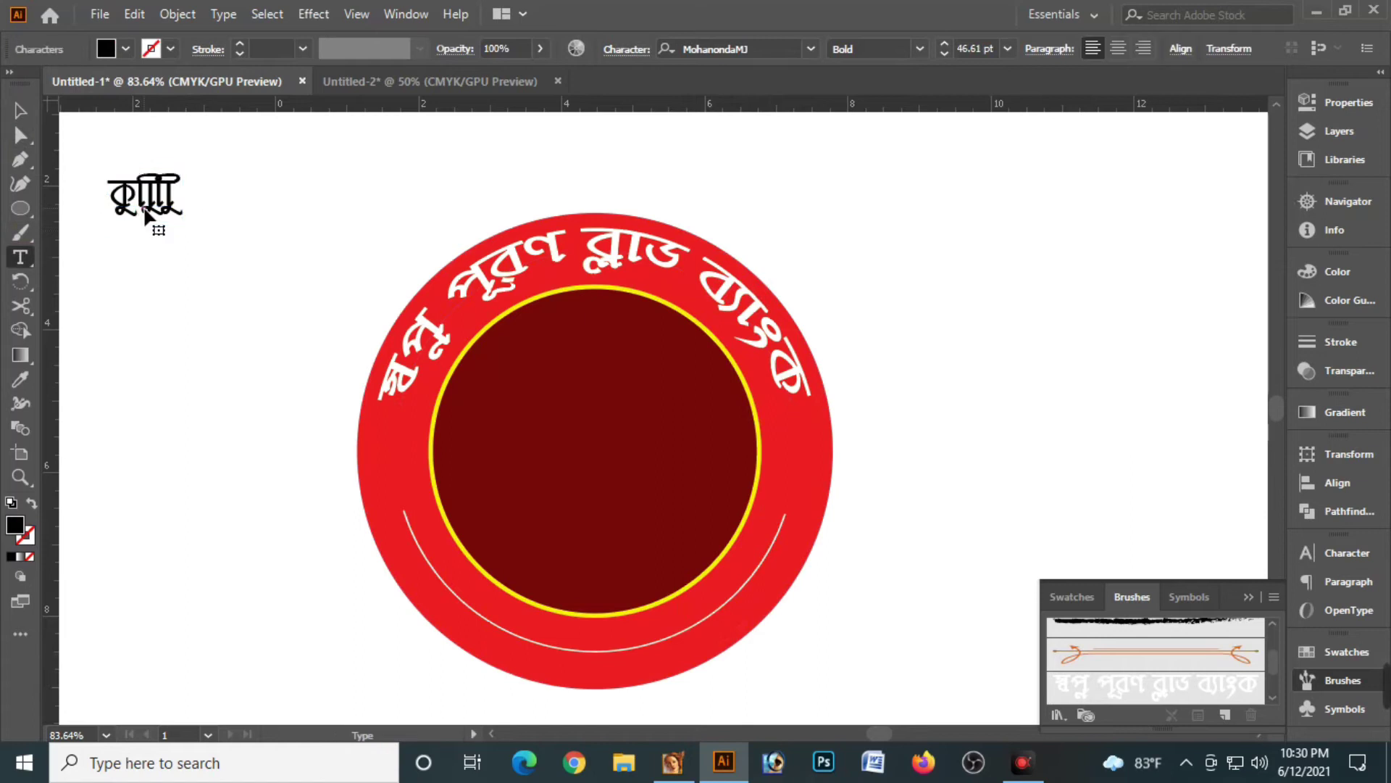
pyautogui.write('নল')
pyautogui.write('ড়গী চেৌরানস্তা, কু')
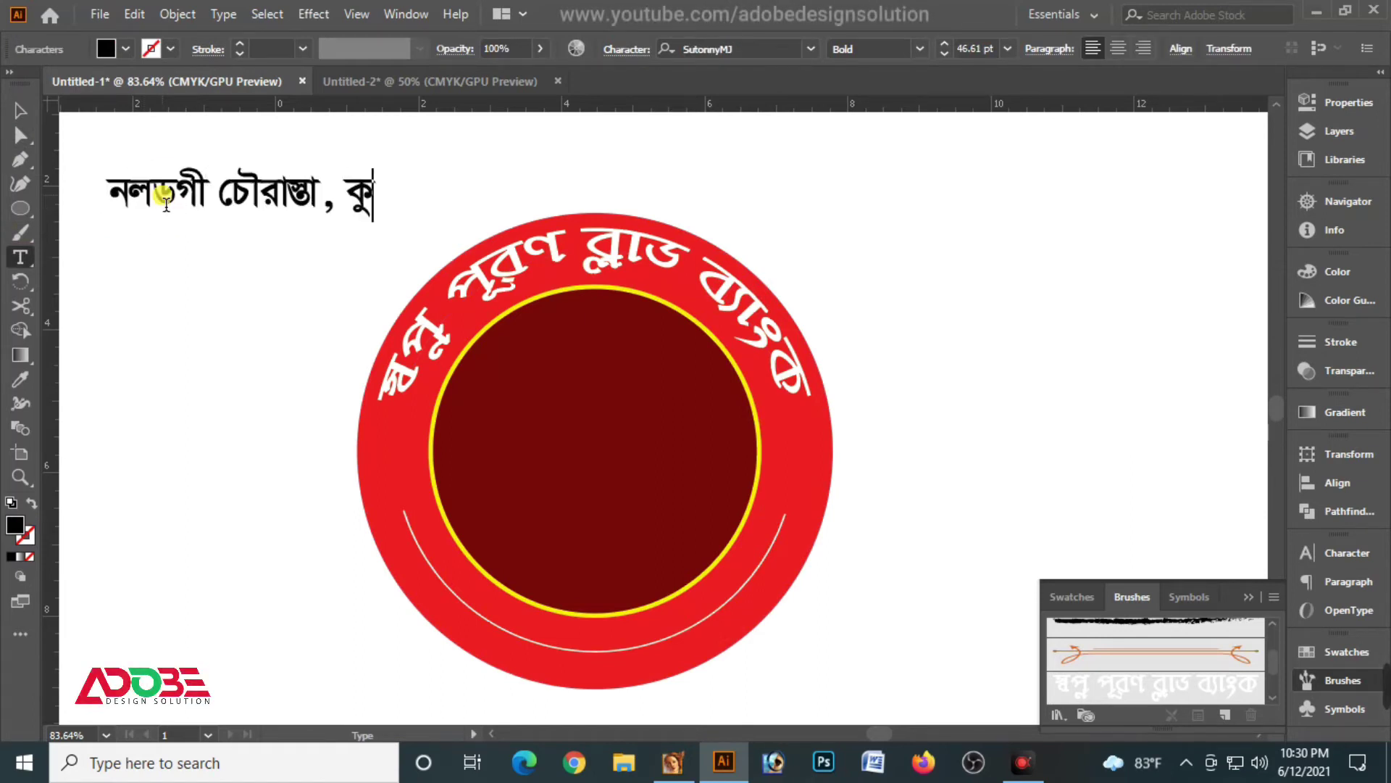
pyautogui.write('শাখালী, চন্দ্রগঞ্জ, লক্ষ্মীপুর।')
pyautogui.click(18, 105)
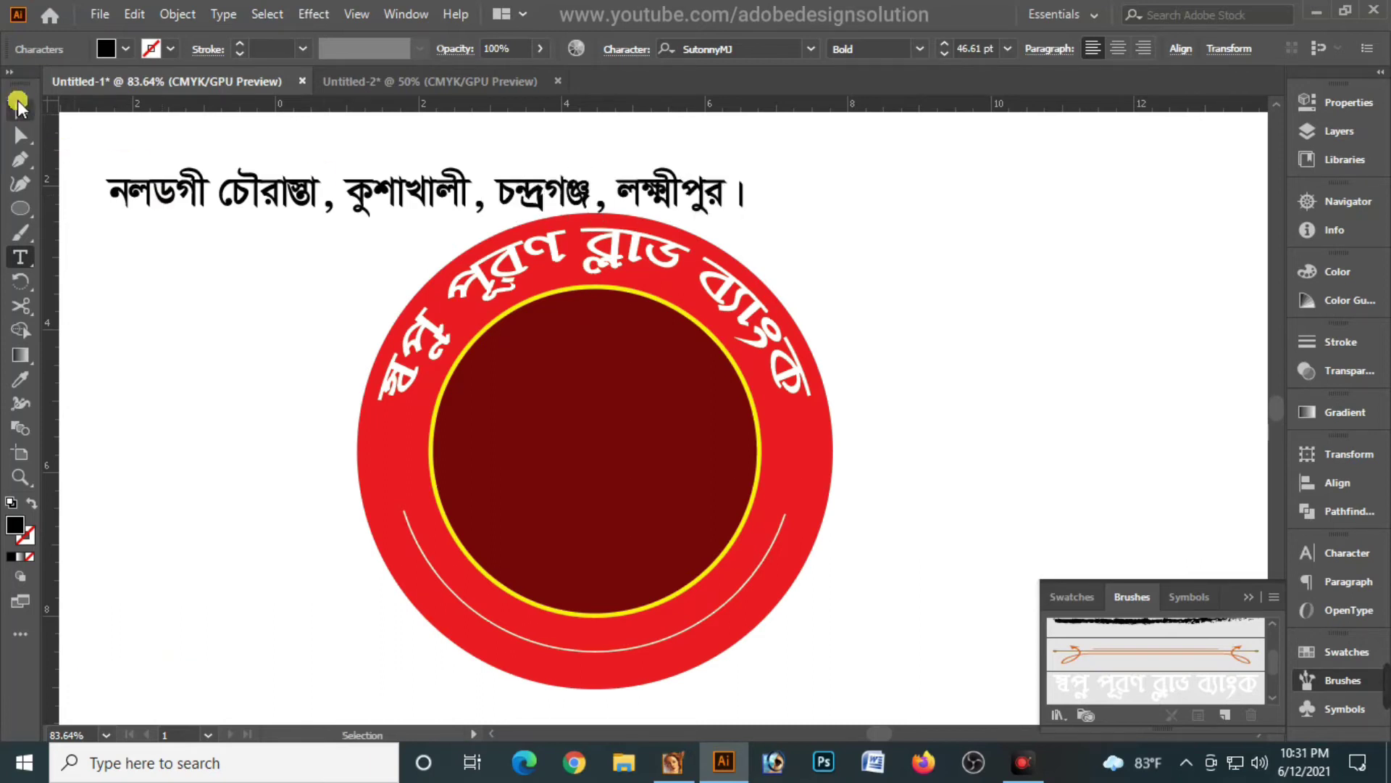
# Step: Move the address line slightly higher, make it white and convert it to outlines
pyautogui.click(18, 109)
pyautogui.moveTo(511, 218); pyautogui.dragTo(500, 185)
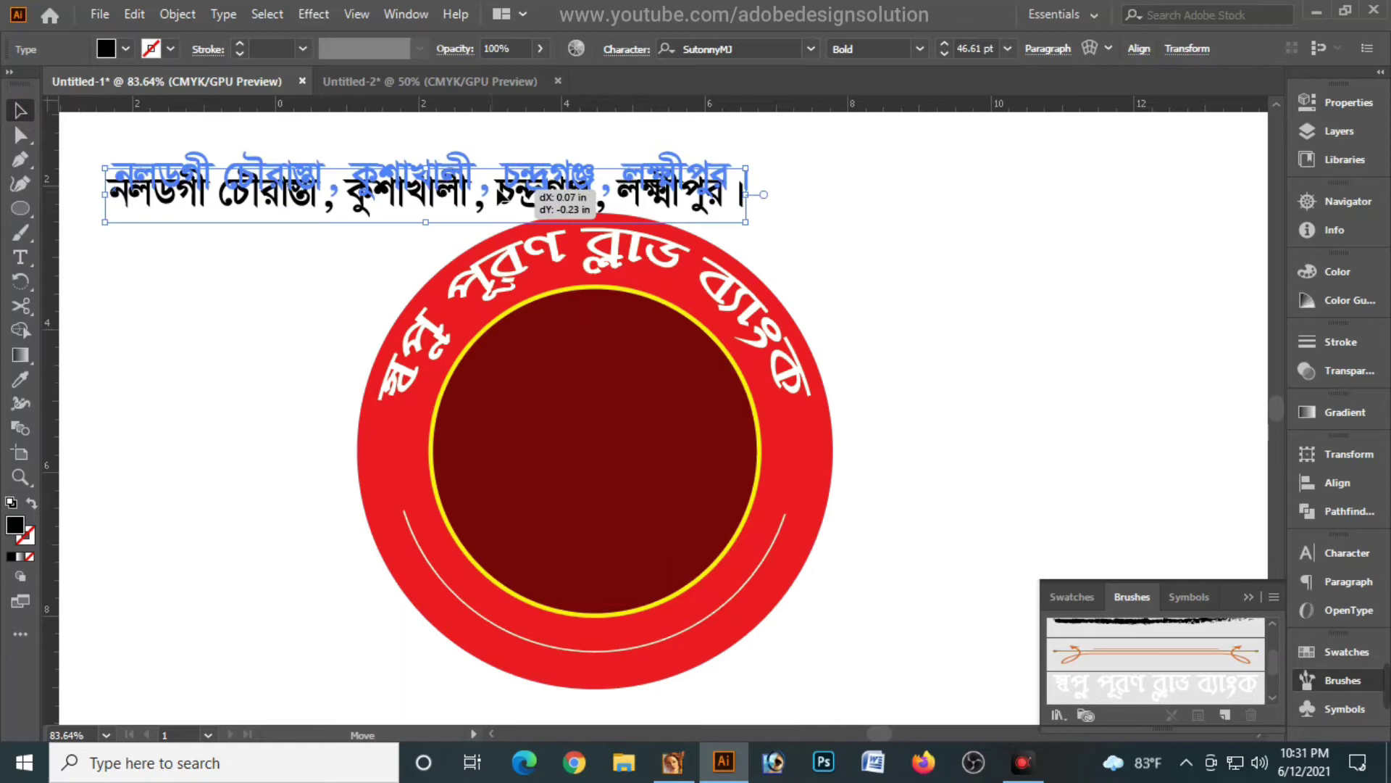
pyautogui.click(1303, 280)
pyautogui.click(1112, 373)
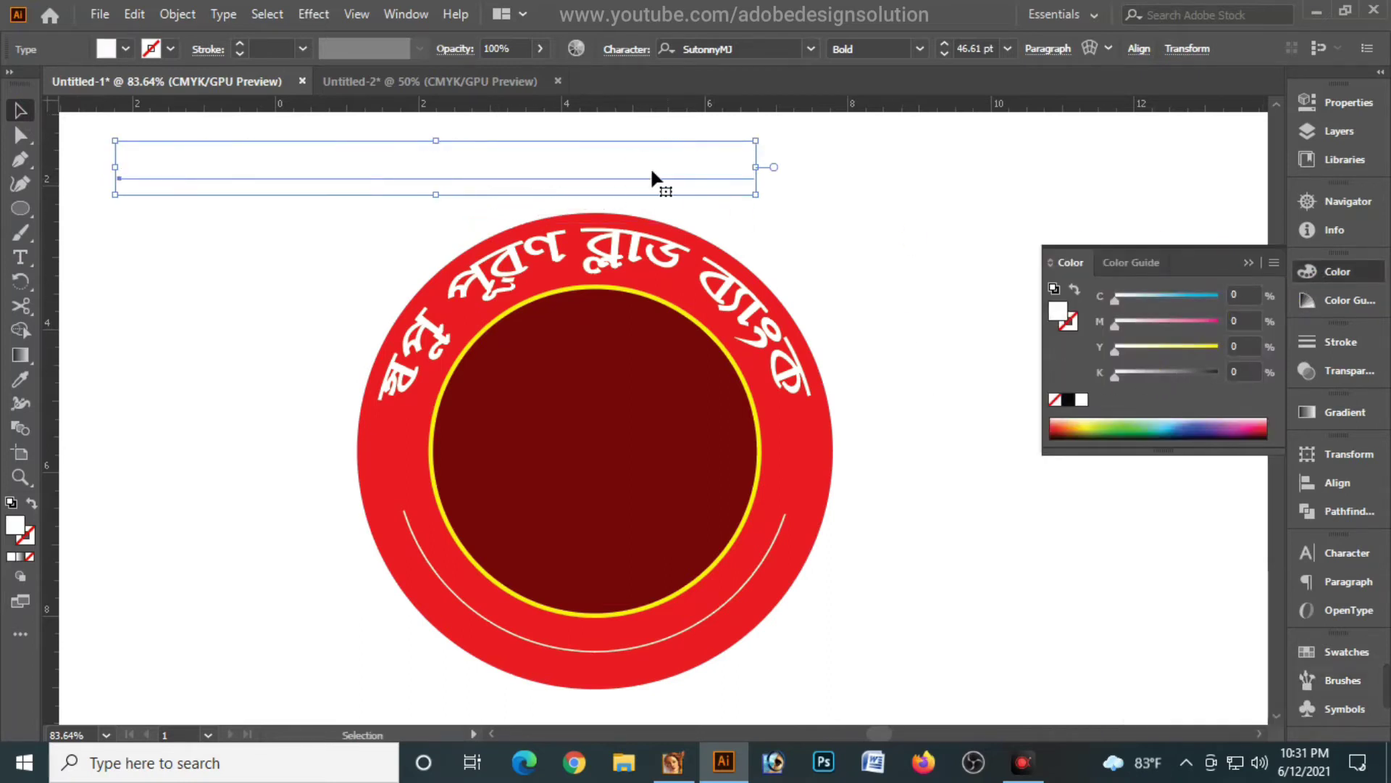
pyautogui.hotkey('ctrl', 'shift', 'o')
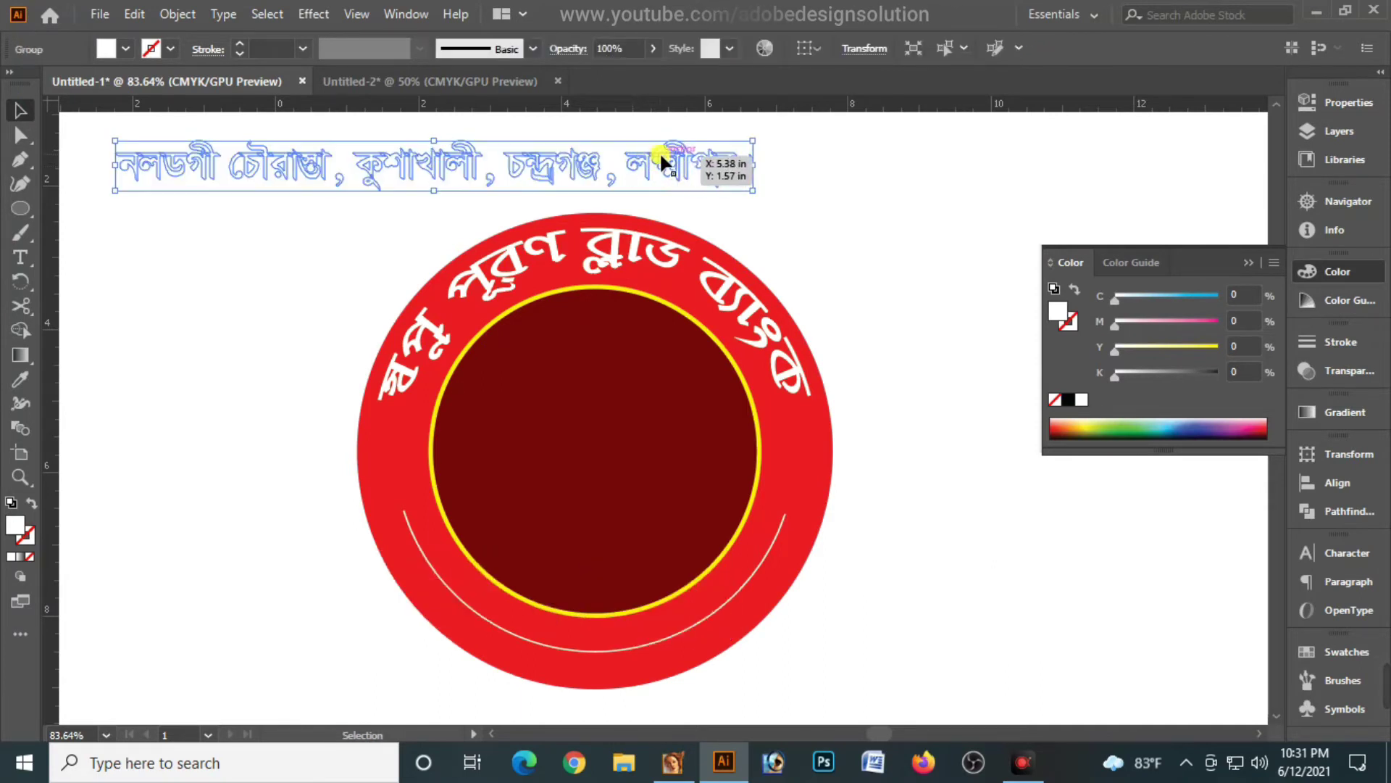
# Step: Save the outlined address as an art brush, delete the original, and apply it to the lower arc
pyautogui.click(1325, 683)
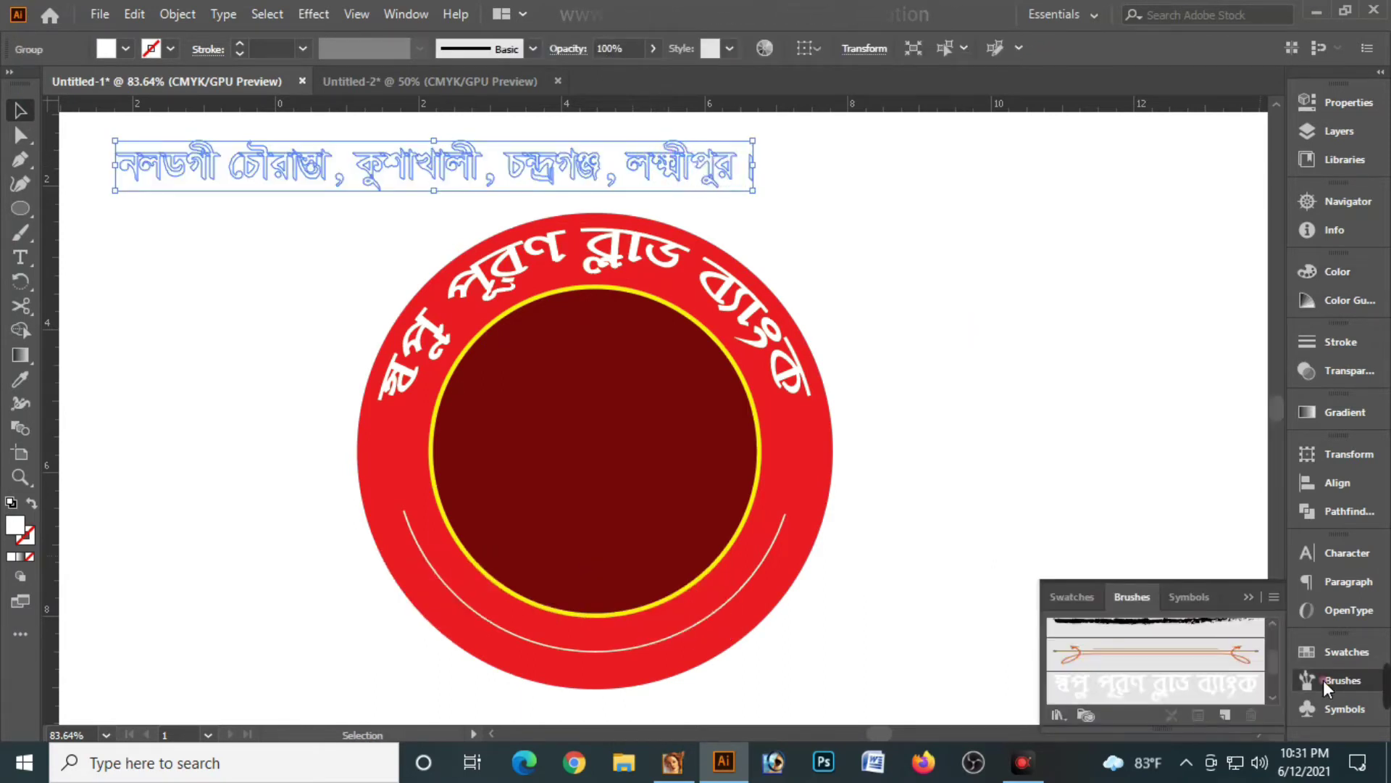
pyautogui.moveTo(643, 156); pyautogui.dragTo(1199, 662)
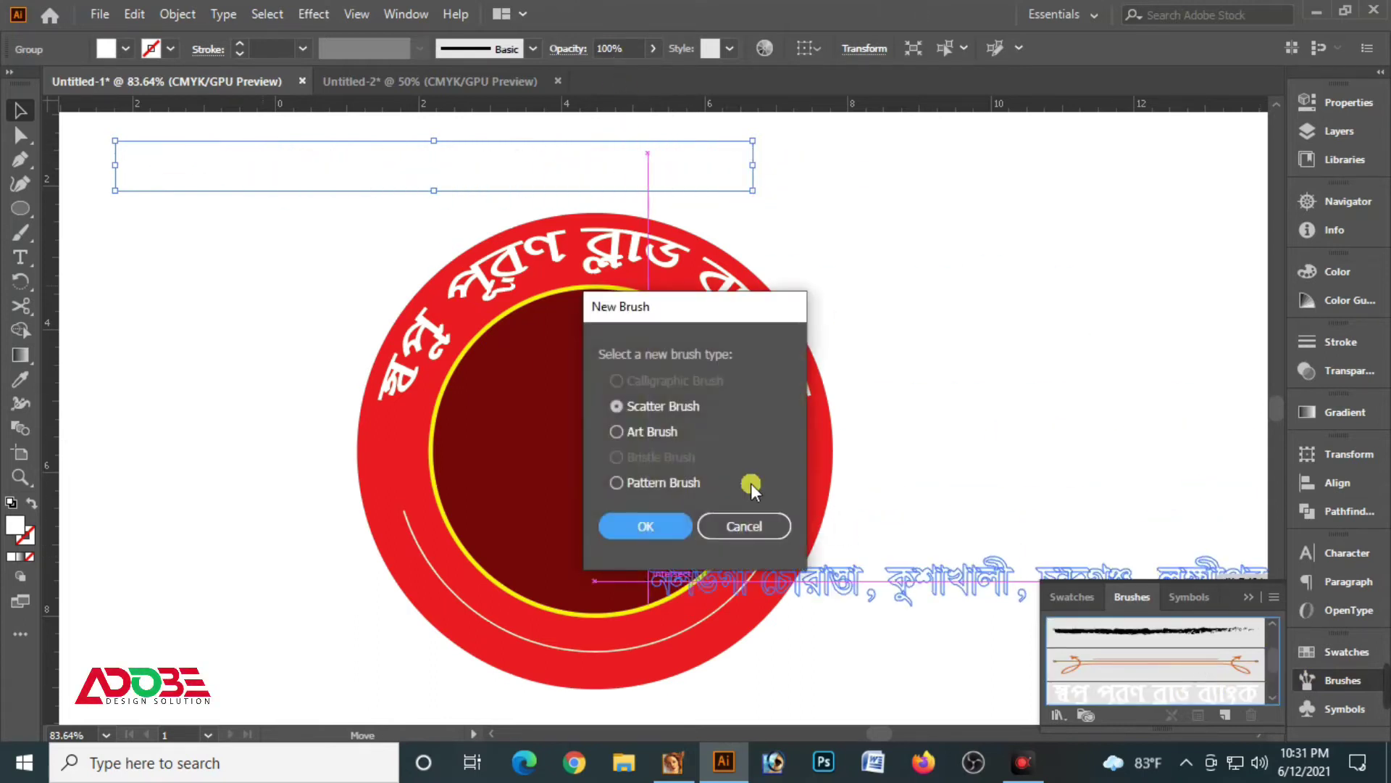
pyautogui.click(642, 430)
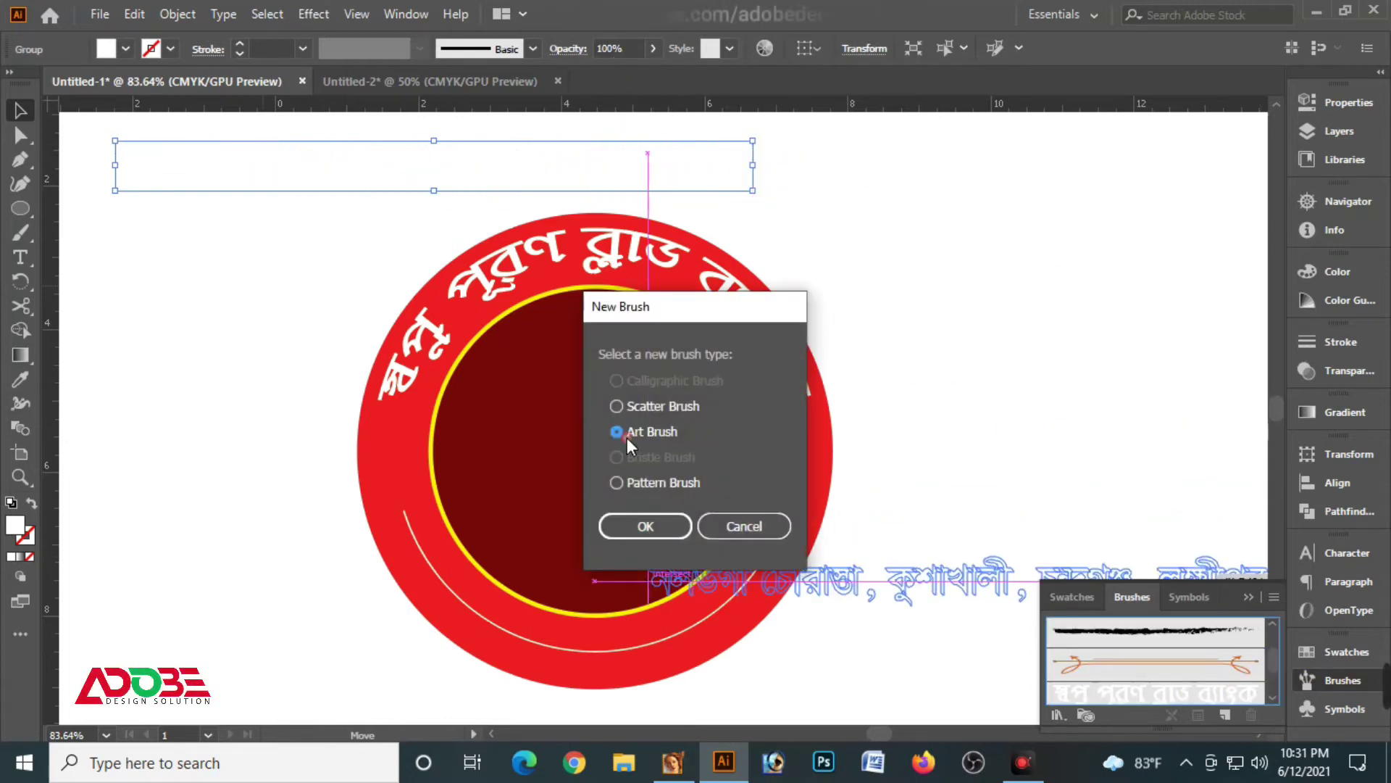
pyautogui.click(658, 524)
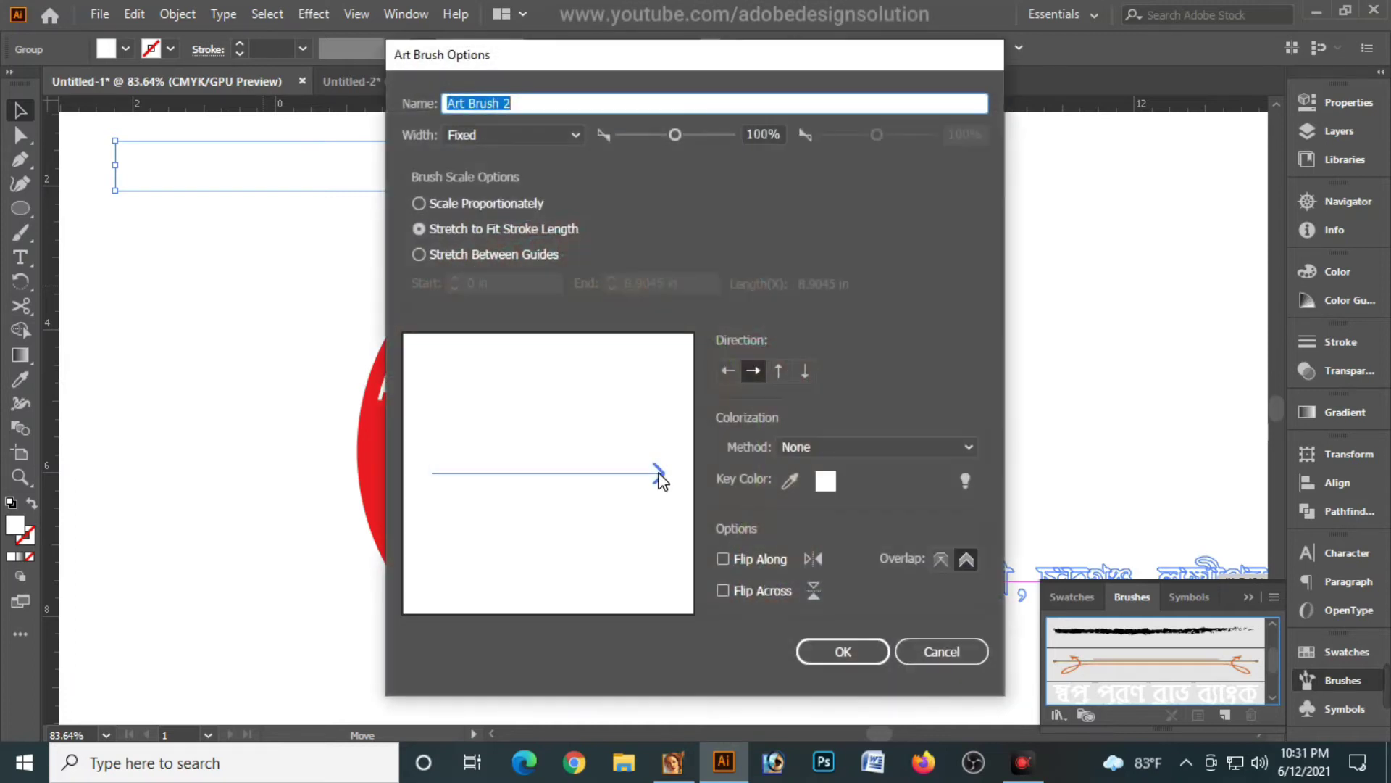
pyautogui.click(843, 650)
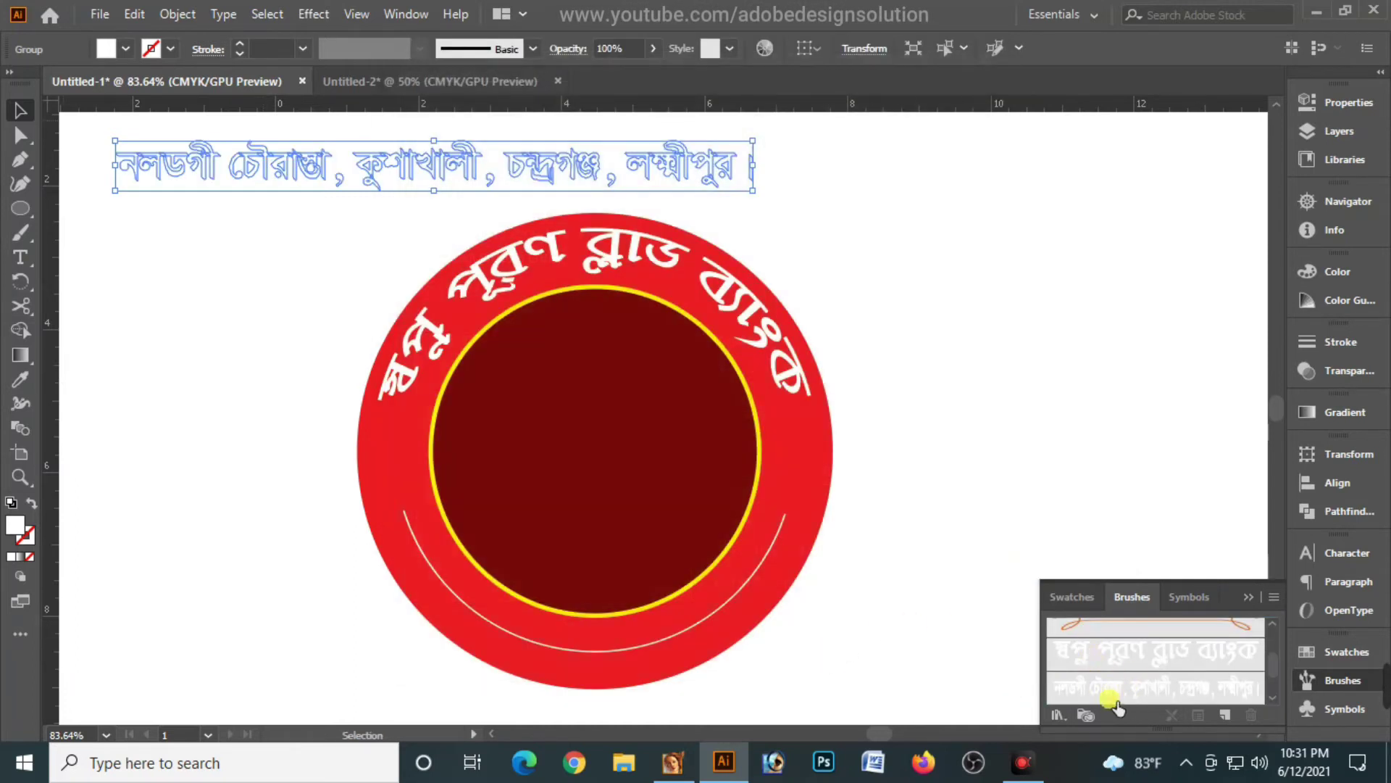
pyautogui.press('Delete')
pyautogui.click(779, 572)
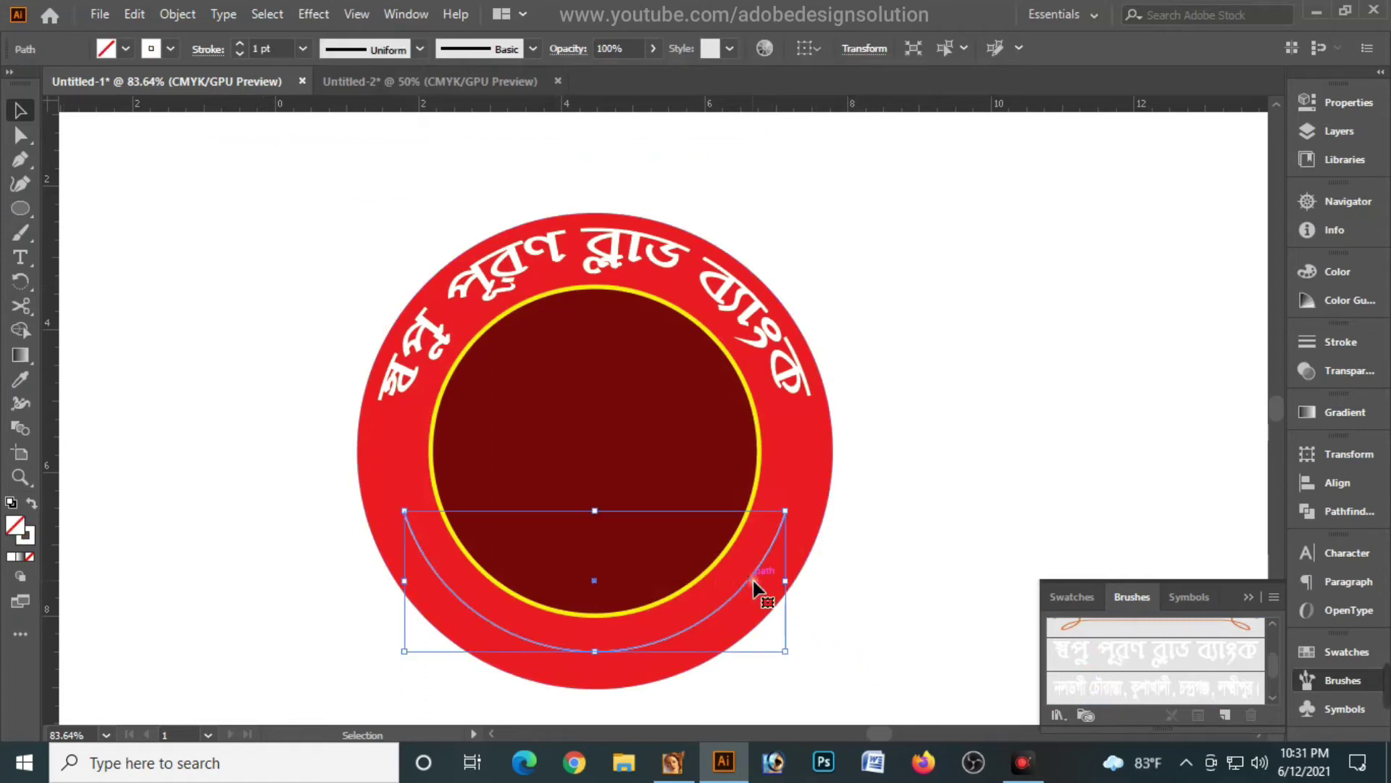
pyautogui.click(1186, 694)
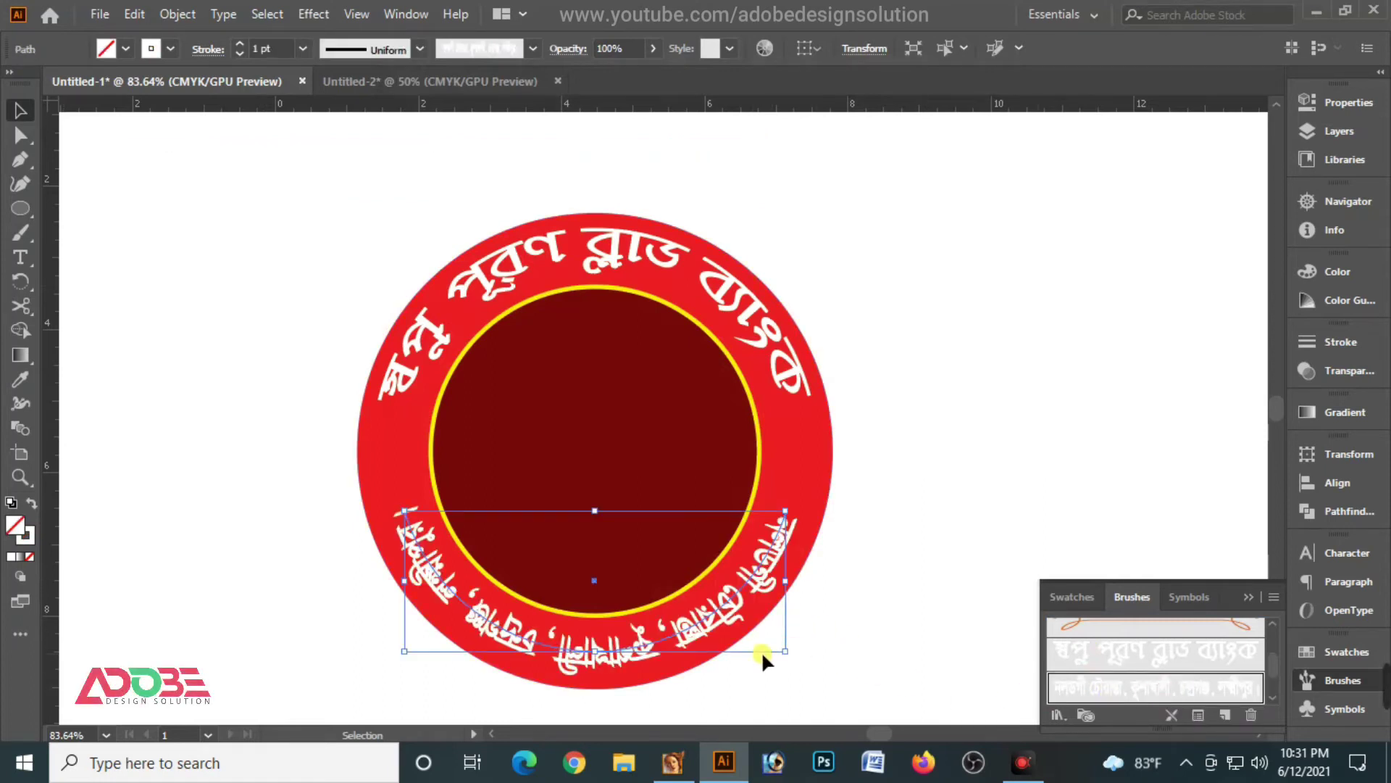
# Step: Set the address brush stroke to Flip Along, Flip Across and Proportional scaling
pyautogui.click(1169, 715)
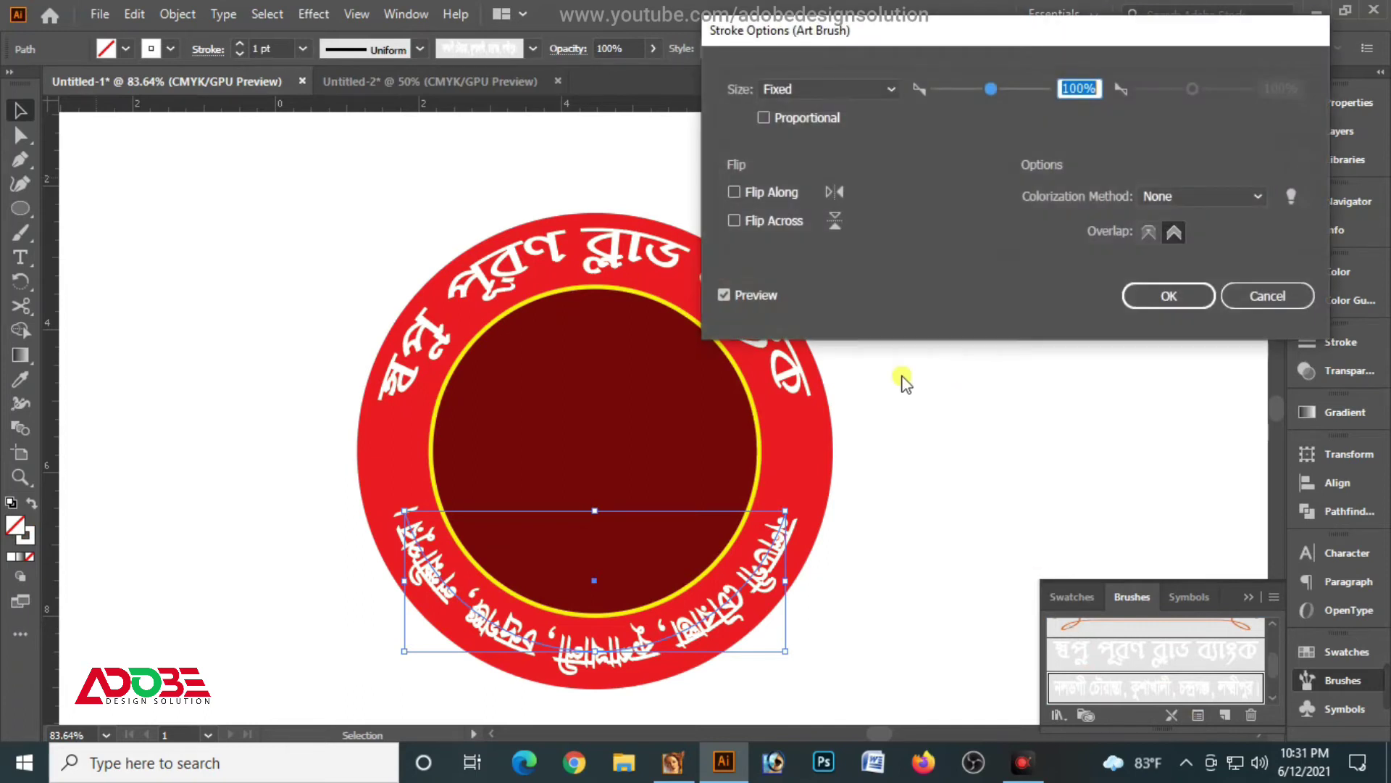
pyautogui.click(735, 192)
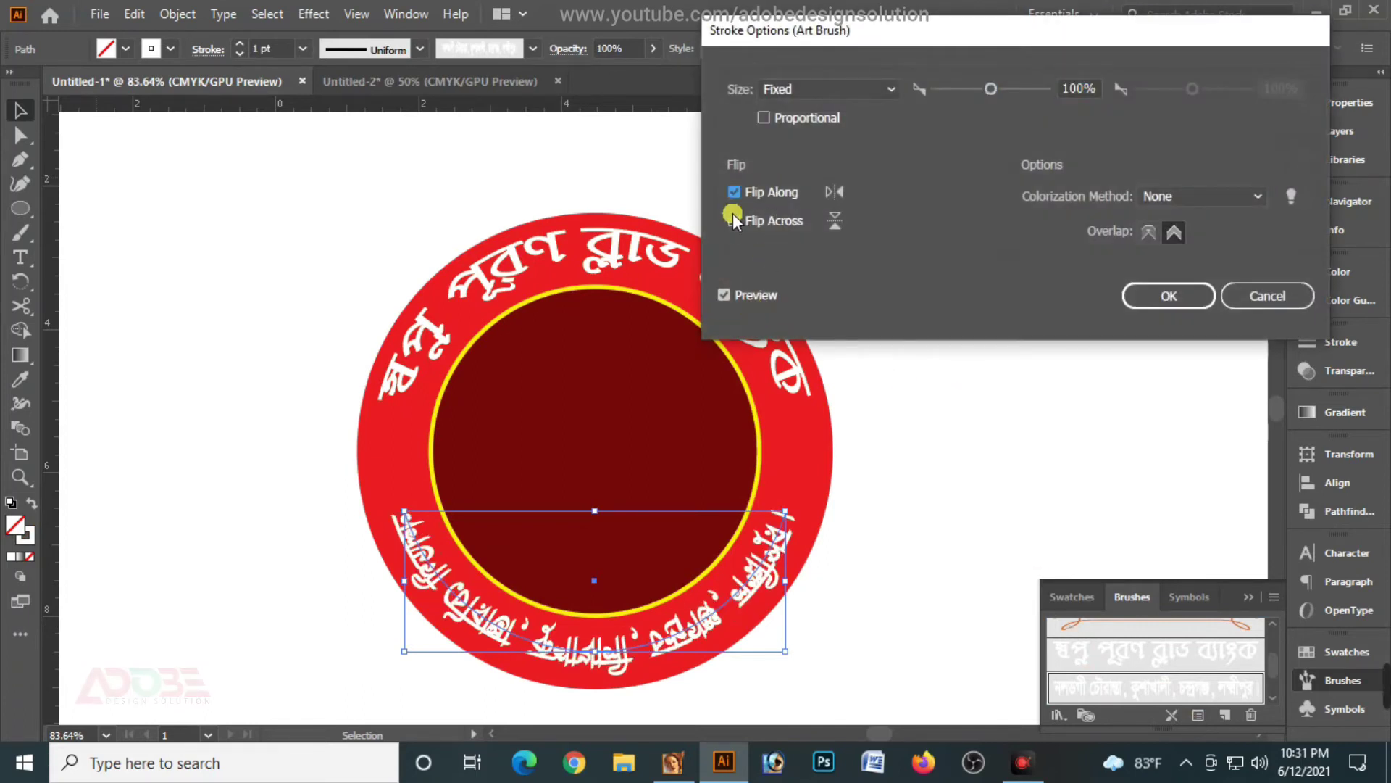
pyautogui.click(734, 221)
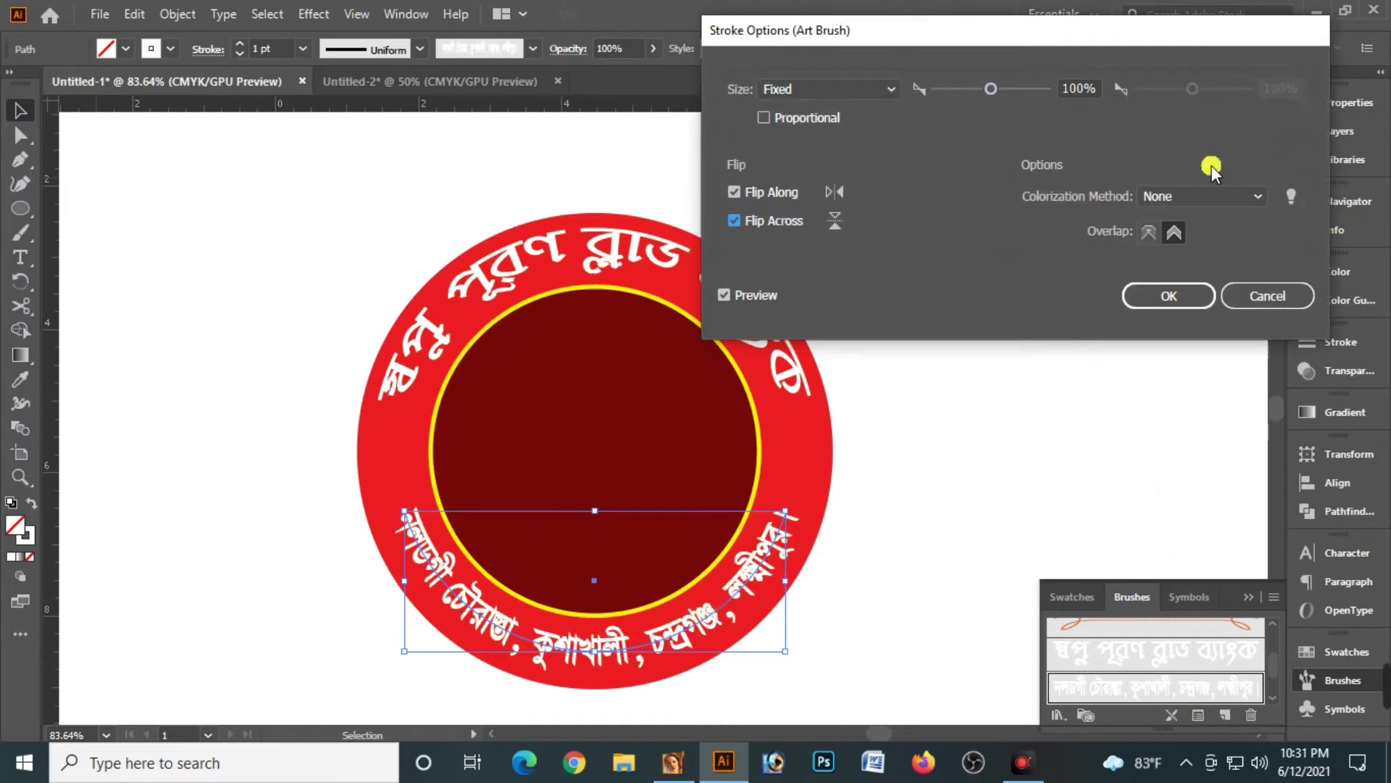
pyautogui.click(1168, 294)
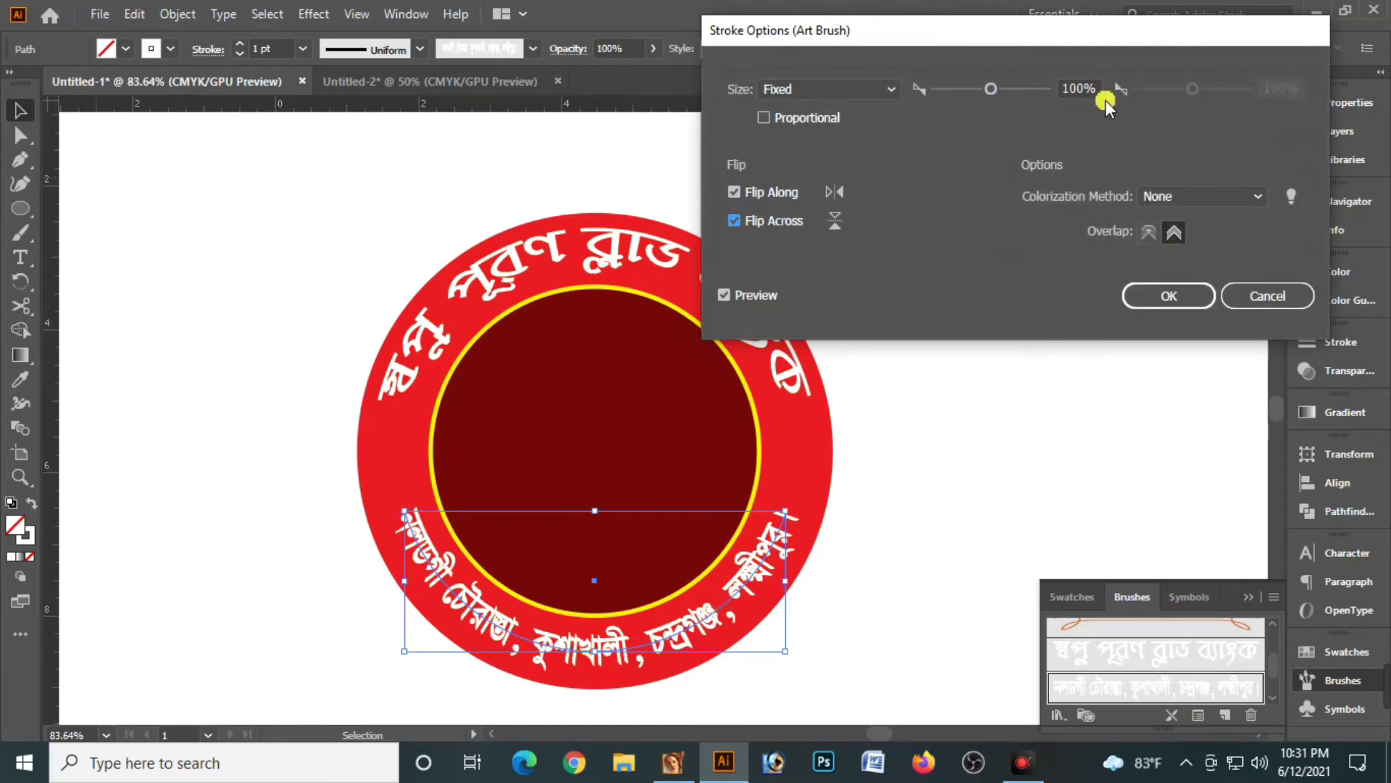
pyautogui.click(764, 117)
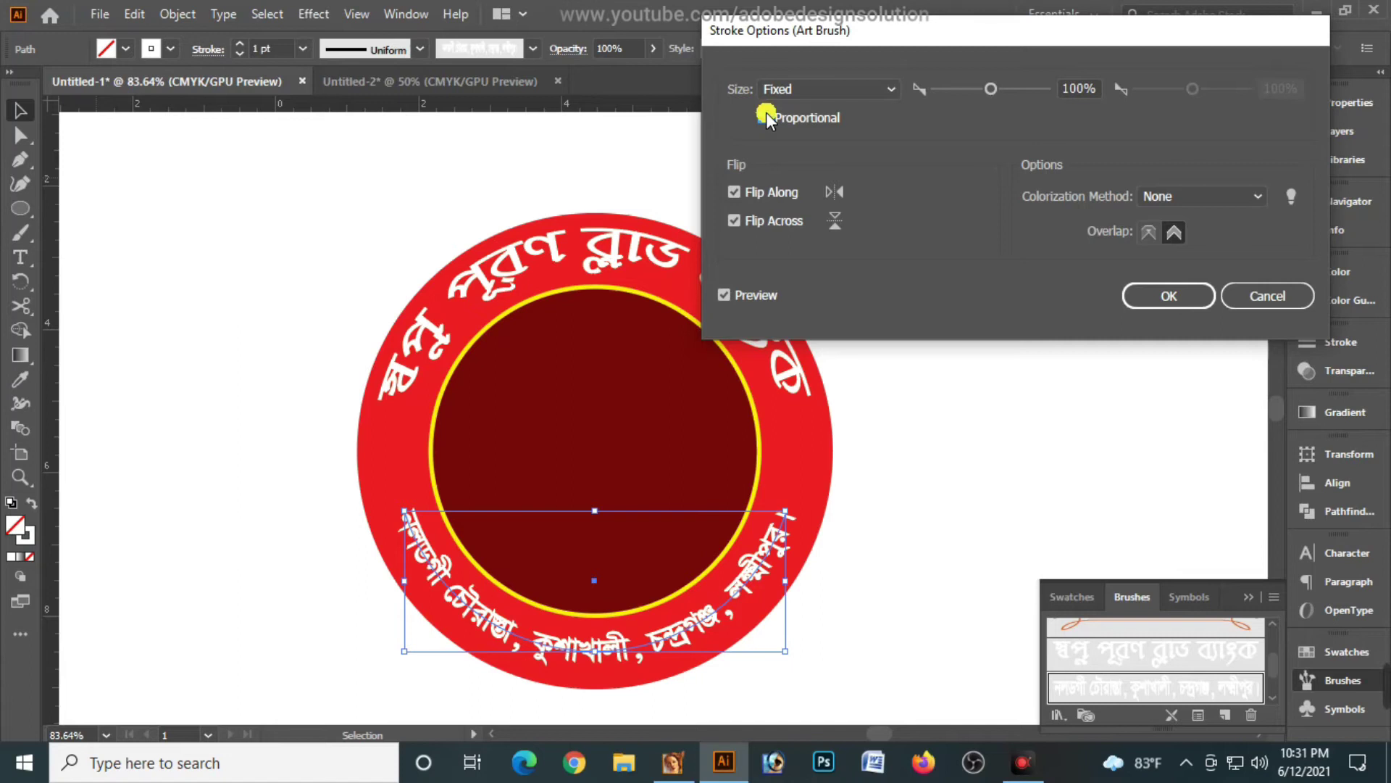
pyautogui.click(1198, 298)
pyautogui.click(968, 423)
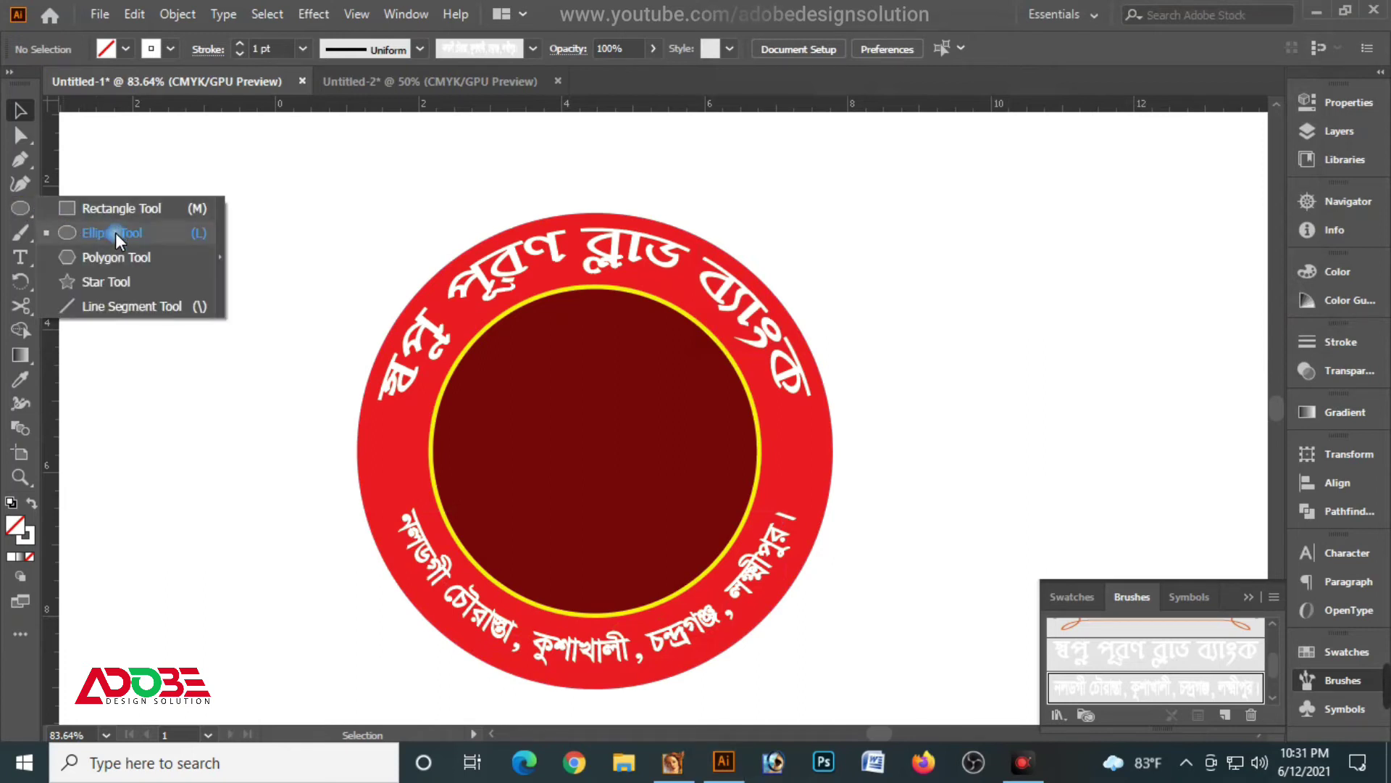
# Step: Draw a small star on the ring's left side and fill it yellow
pyautogui.moveTo(24, 206); pyautogui.dragTo(107, 284)
pyautogui.moveTo(435, 463); pyautogui.dragTo(415, 487)
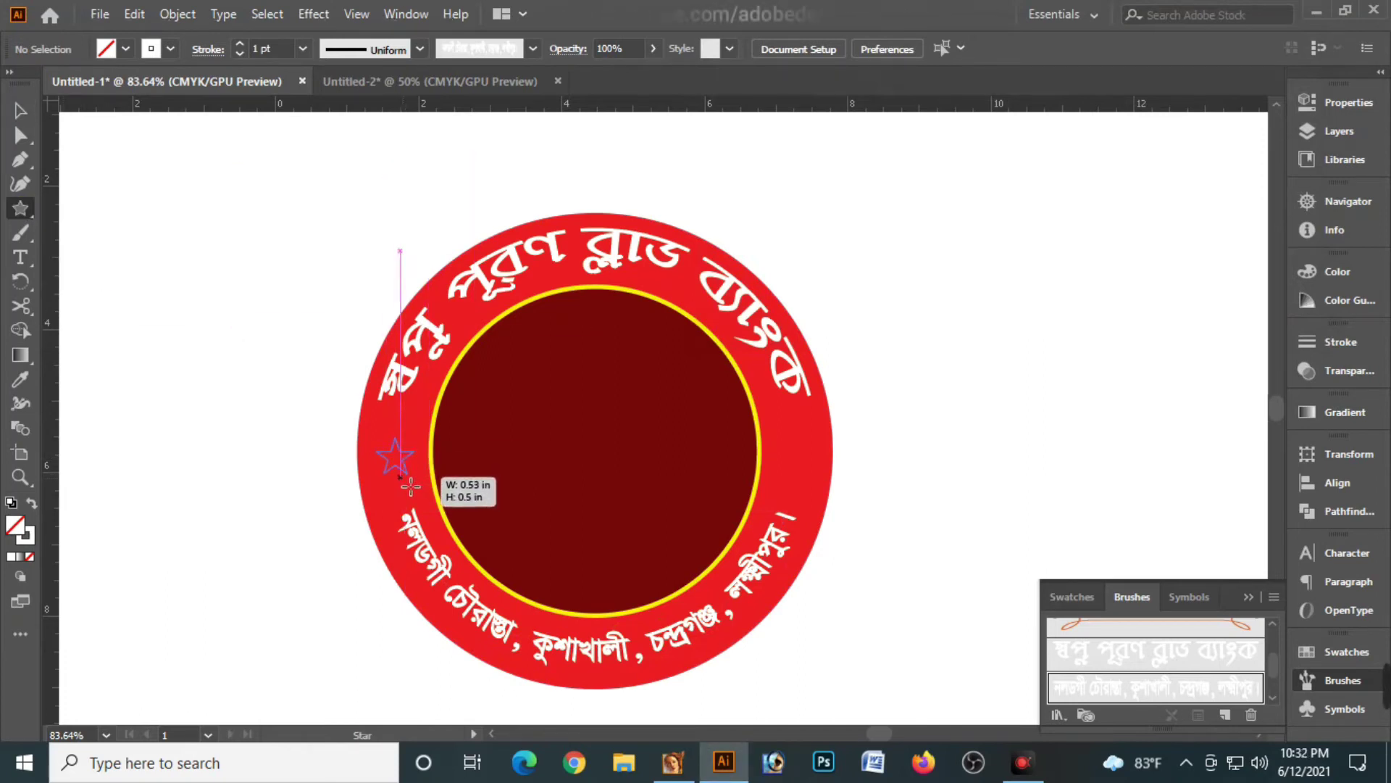
pyautogui.moveTo(414, 487); pyautogui.dragTo(414, 486)
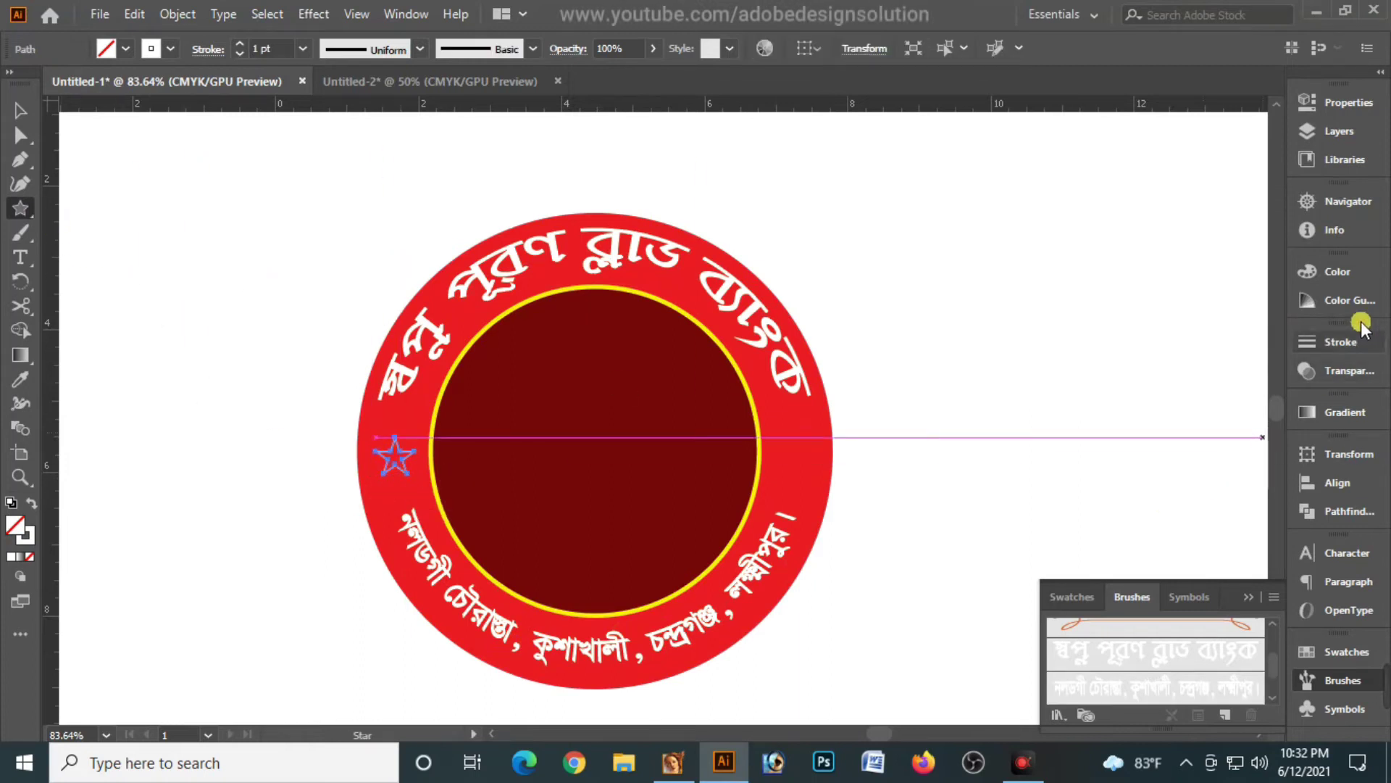
pyautogui.click(1338, 271)
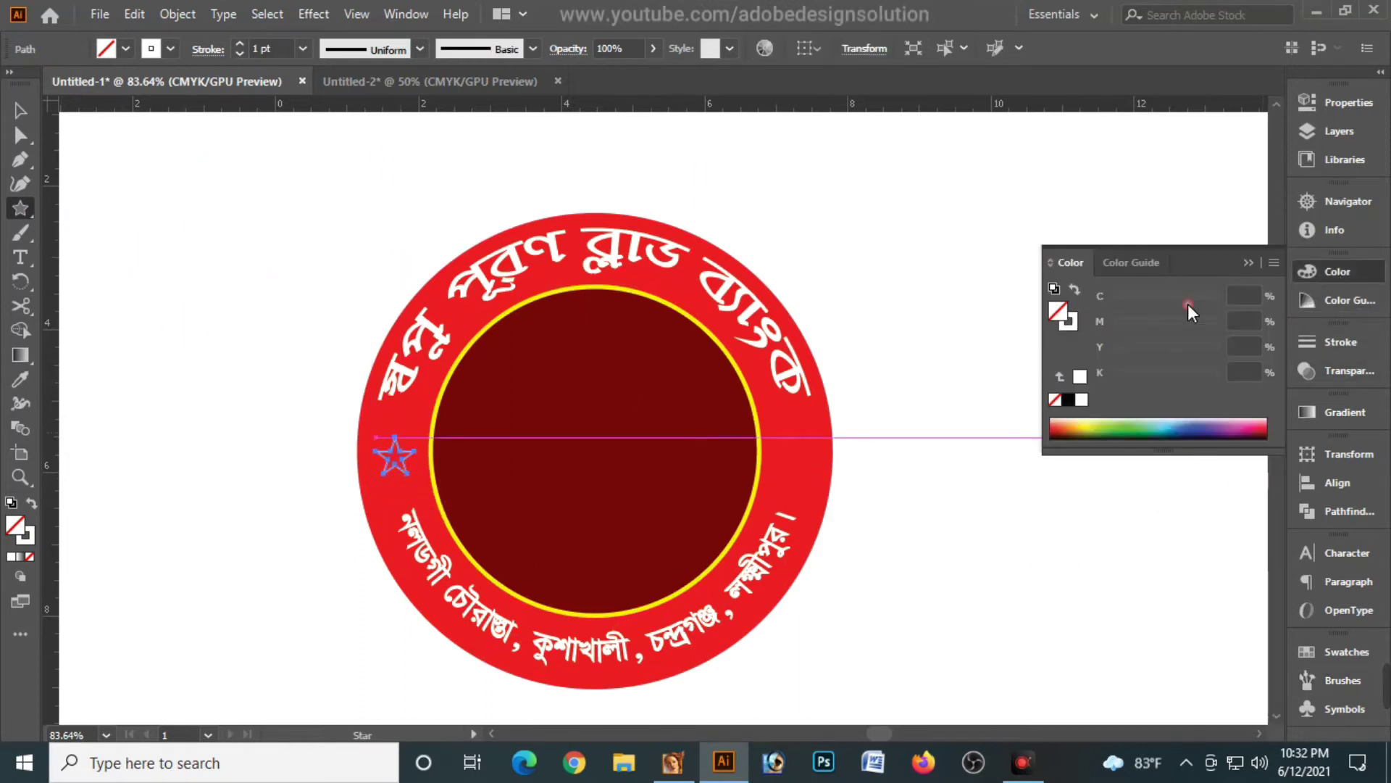
pyautogui.click(1078, 291)
pyautogui.moveTo(1114, 351); pyautogui.dragTo(1235, 353)
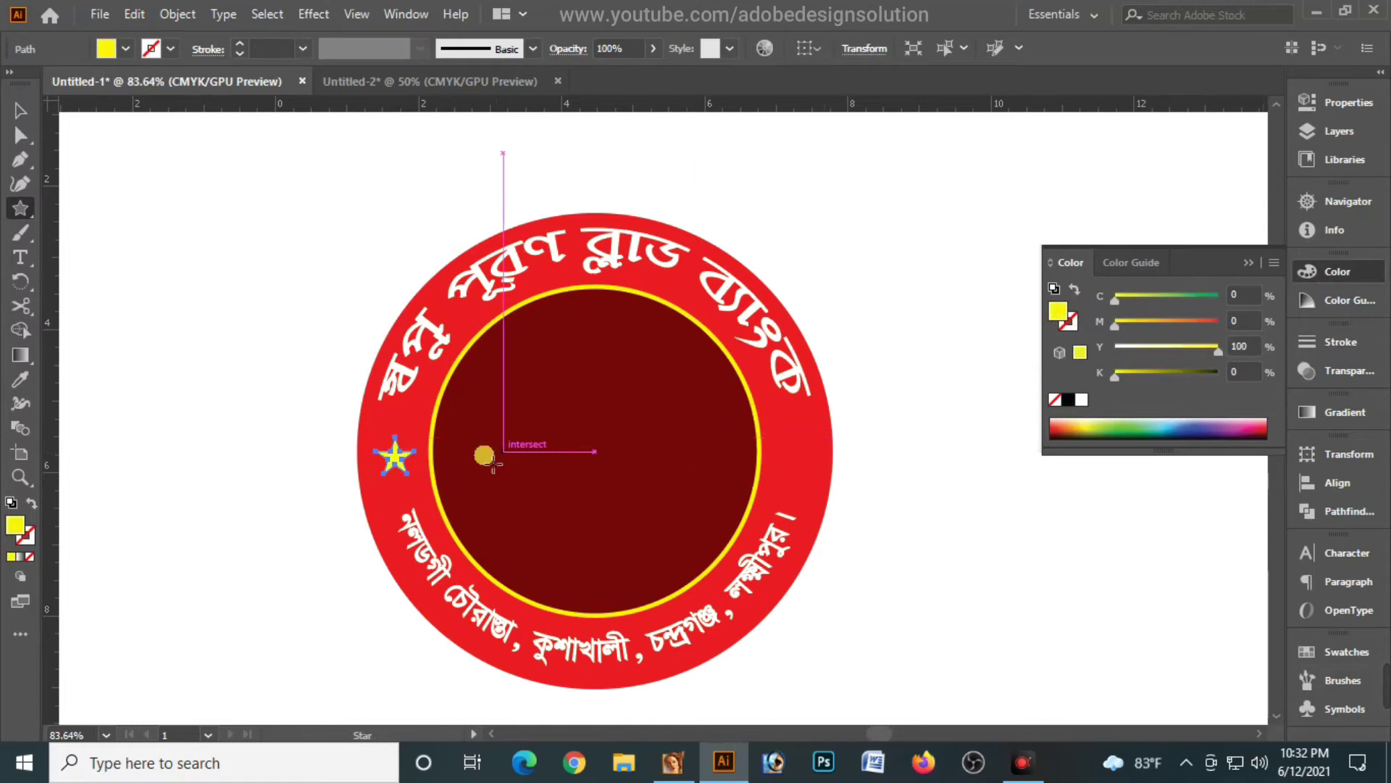
# Step: Alt-drag a copy of the yellow star to the ring's right side
pyautogui.press('v')
pyautogui.click(19, 110)
pyautogui.moveTo(395, 457); pyautogui.dragTo(812, 500)
pyautogui.click(898, 485)
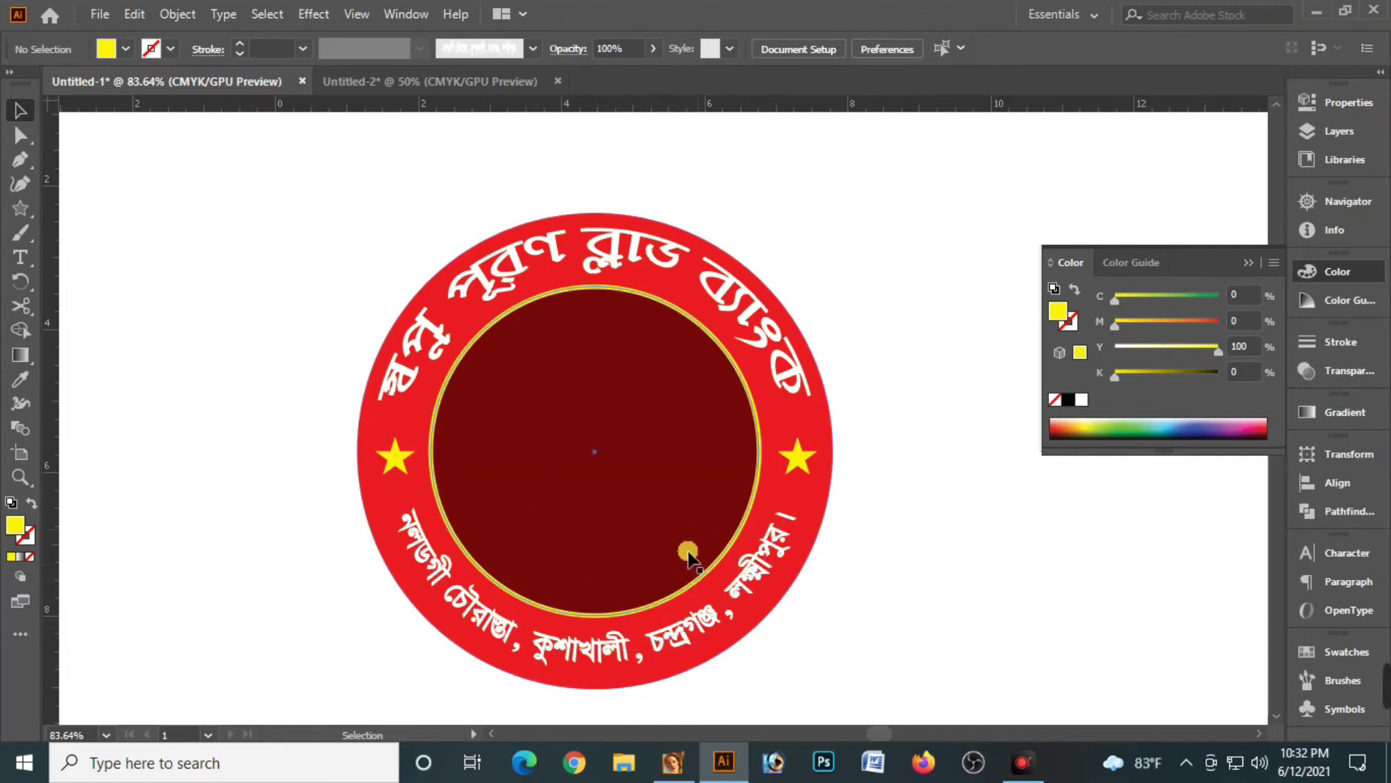
# Step: Paste a copy of the outer red circle in front and shrink it to 3.98 in
pyautogui.click(826, 493)
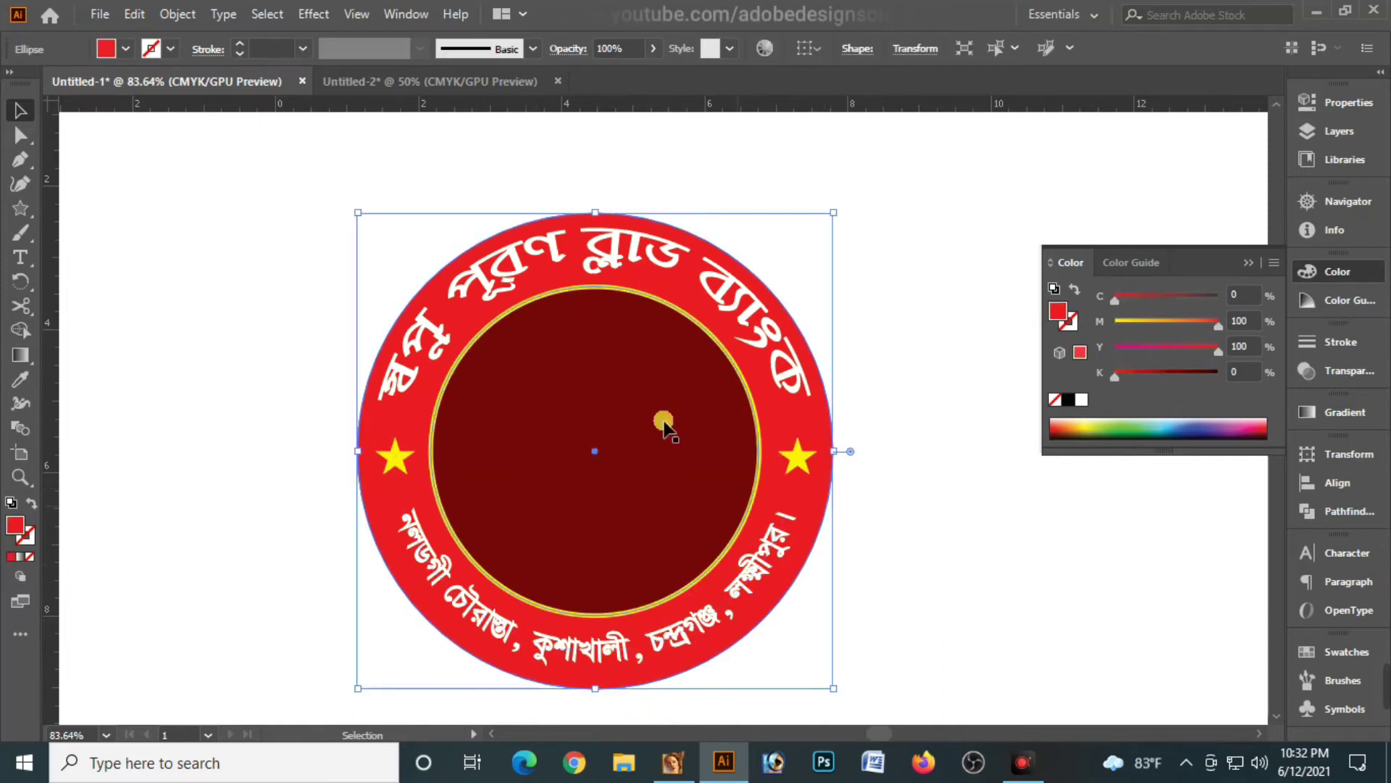
pyautogui.click(177, 14)
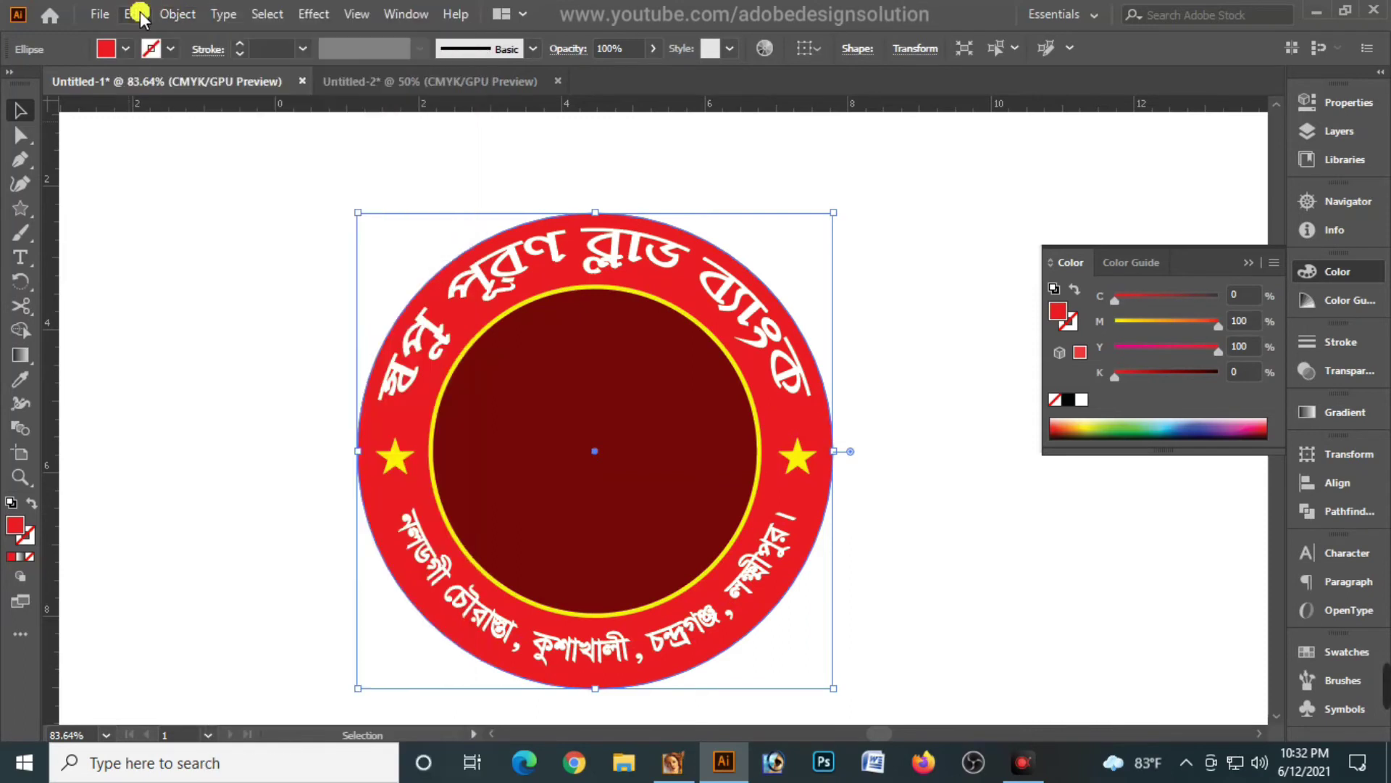
pyautogui.click(136, 15)
pyautogui.click(168, 111)
pyautogui.click(137, 13)
pyautogui.click(425, 160)
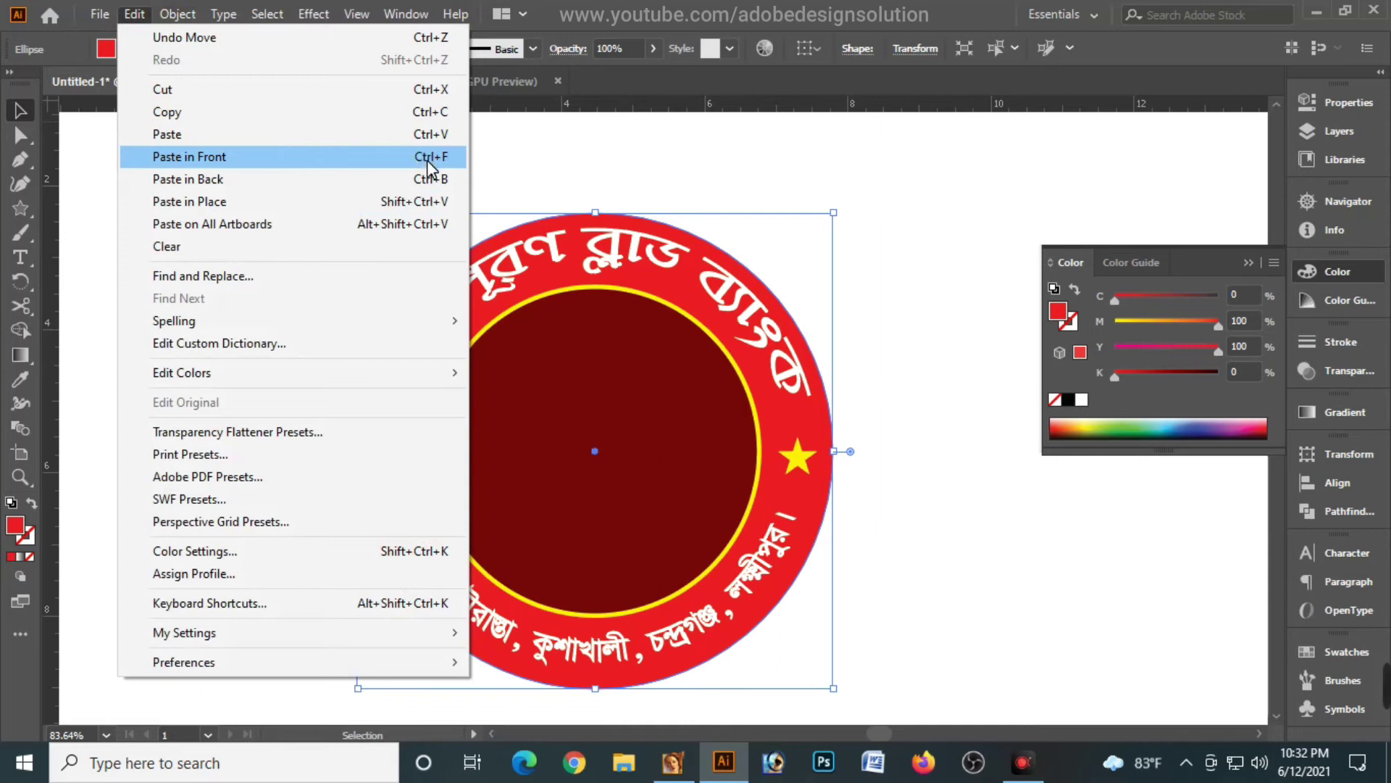
pyautogui.click(428, 165)
pyautogui.moveTo(839, 694); pyautogui.dragTo(753, 632)
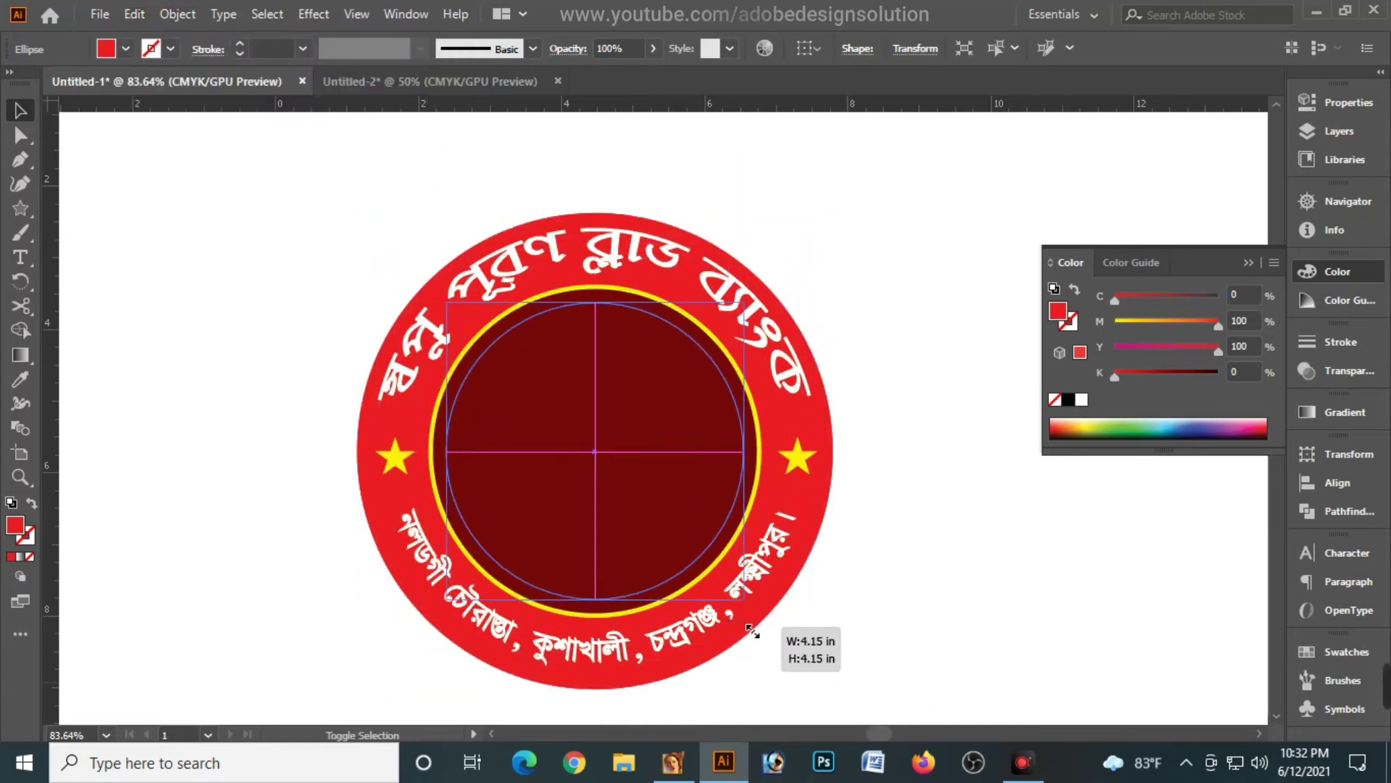
pyautogui.moveTo(752, 632); pyautogui.dragTo(750, 631)
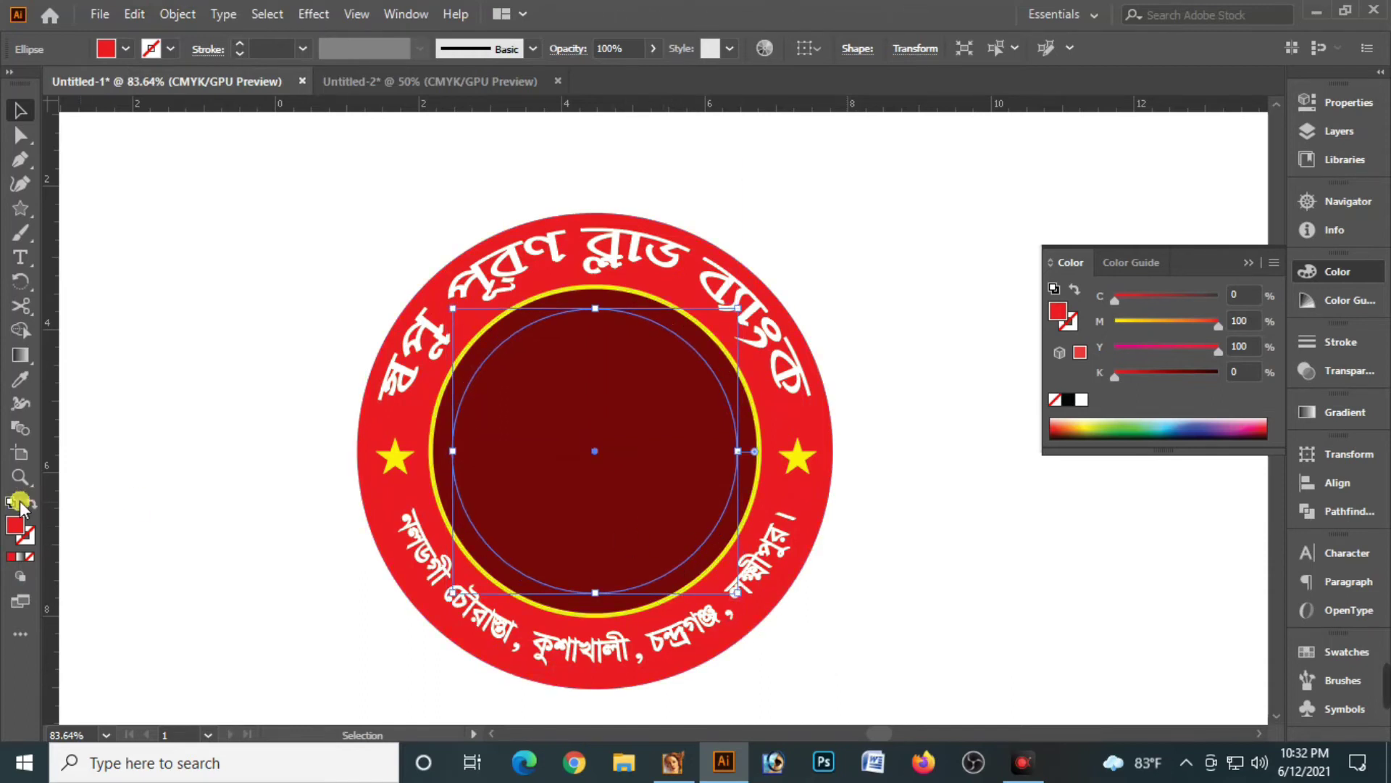
# Step: Give the smaller circle no fill and a white outline, then drag a horizontal guide down
pyautogui.moveTo(1218, 322)
pyautogui.mouseDown()
pyautogui.moveTo(1116, 322)
pyautogui.moveTo(1129, 350)
pyautogui.moveTo(1114, 349)
pyautogui.mouseUp()
pyautogui.click(1076, 288)
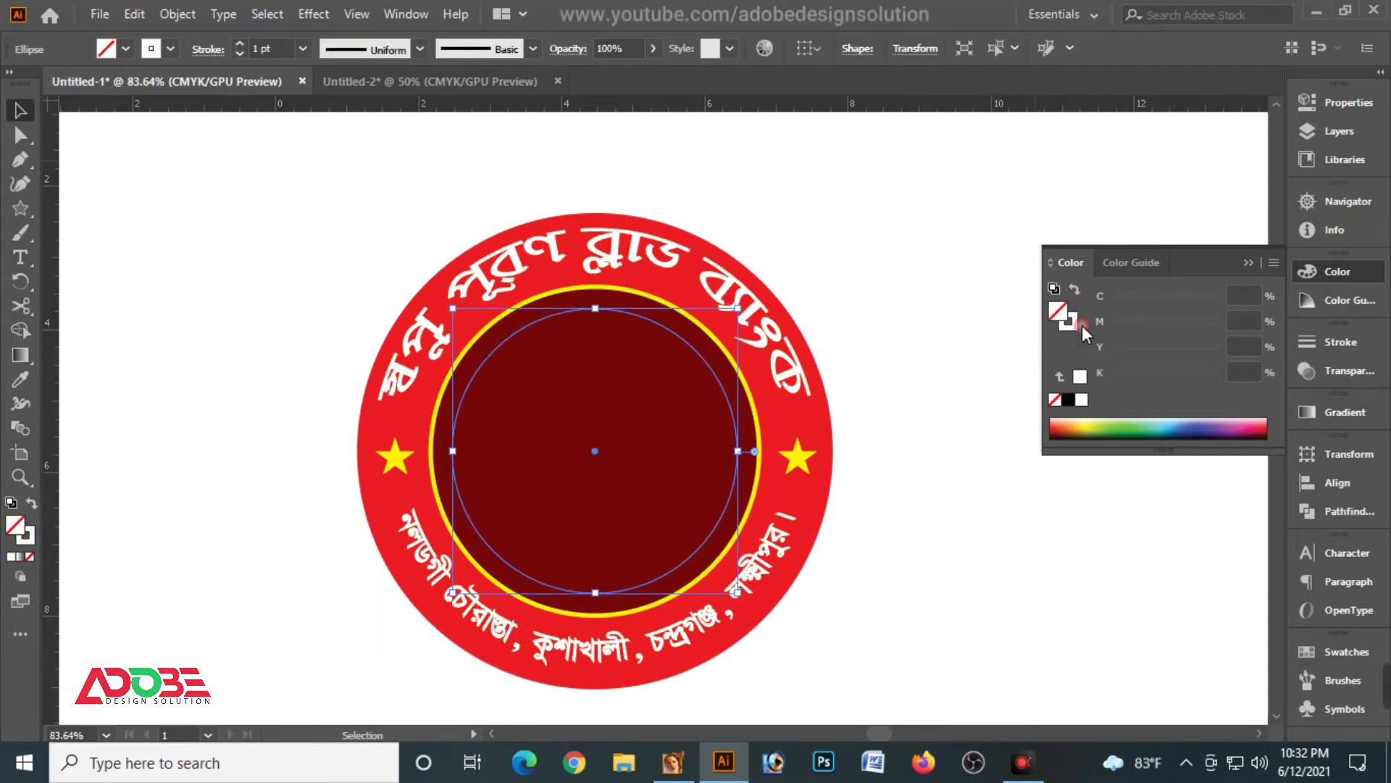
pyautogui.click(1074, 326)
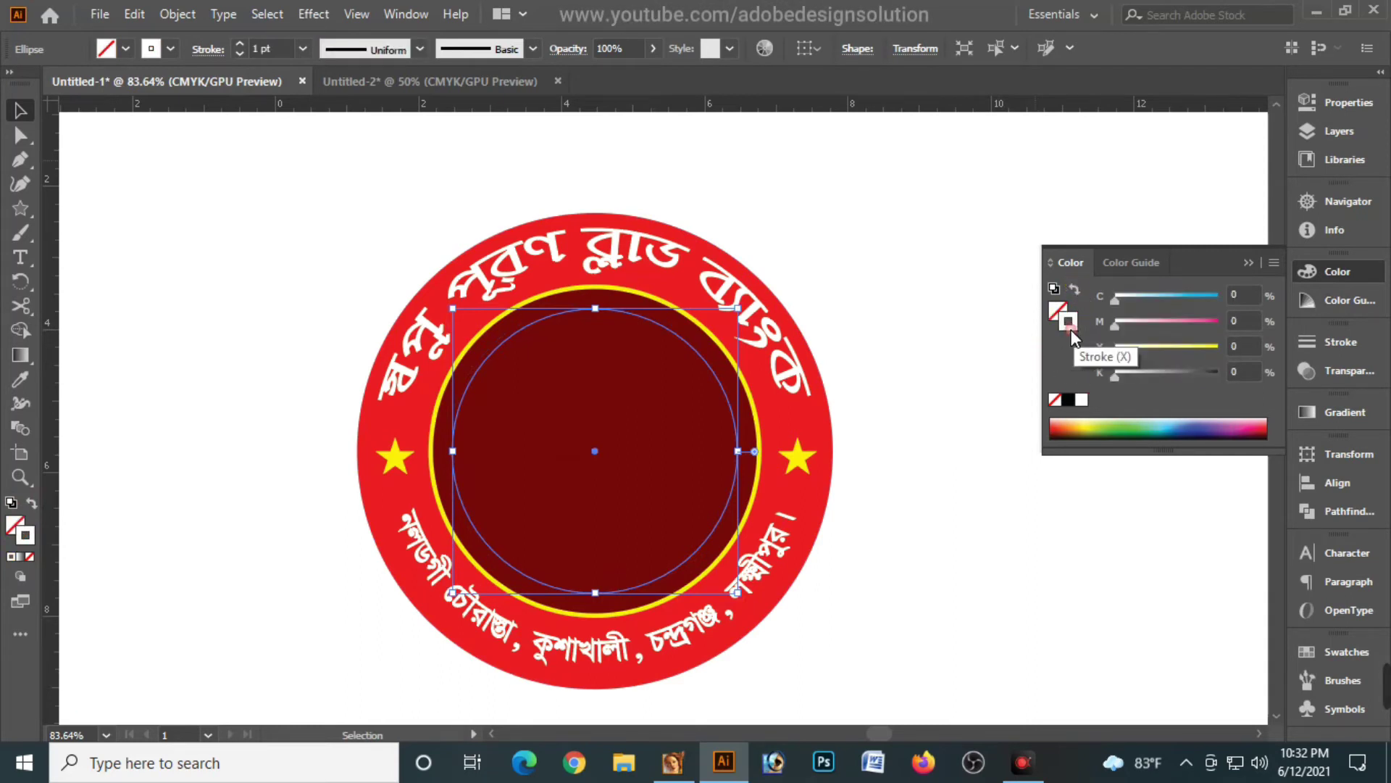
pyautogui.click(734, 405)
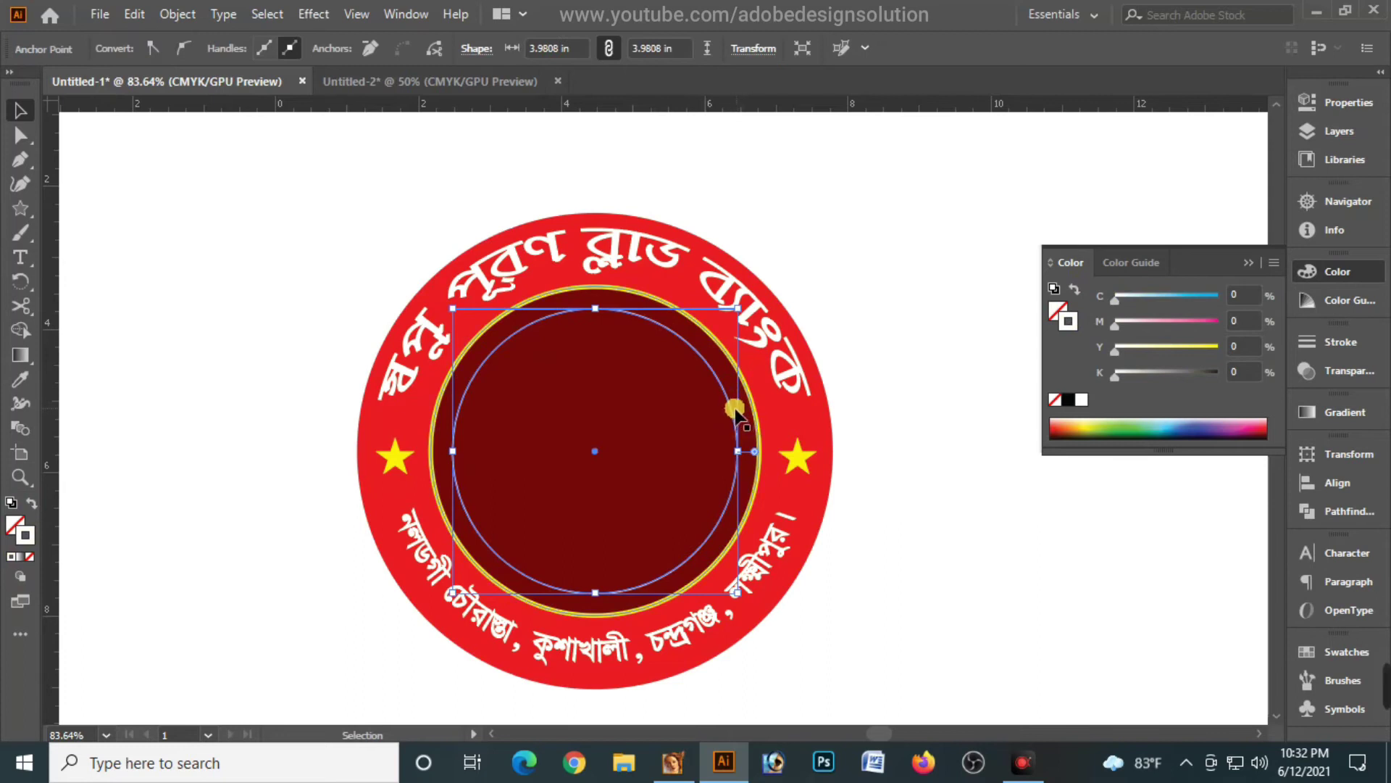
pyautogui.click(947, 317)
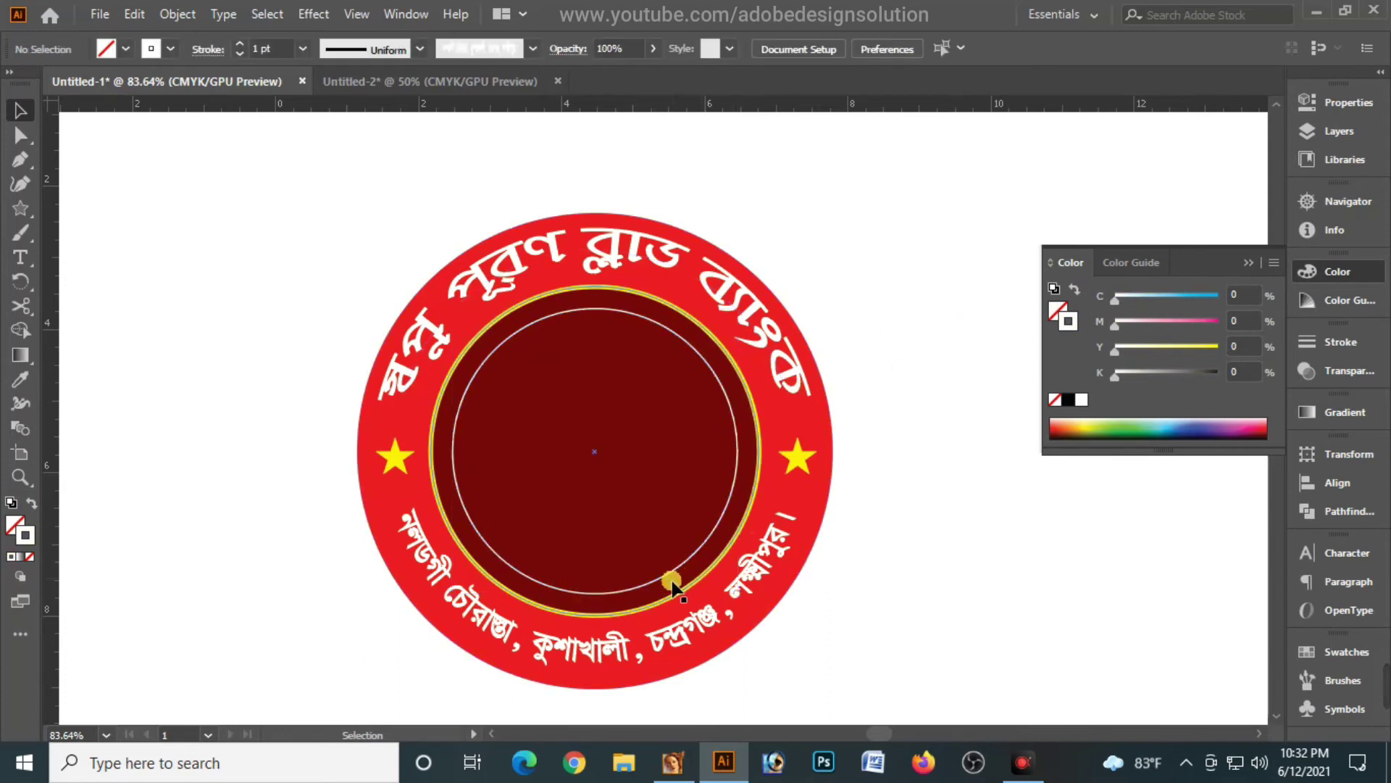
pyautogui.click(476, 536)
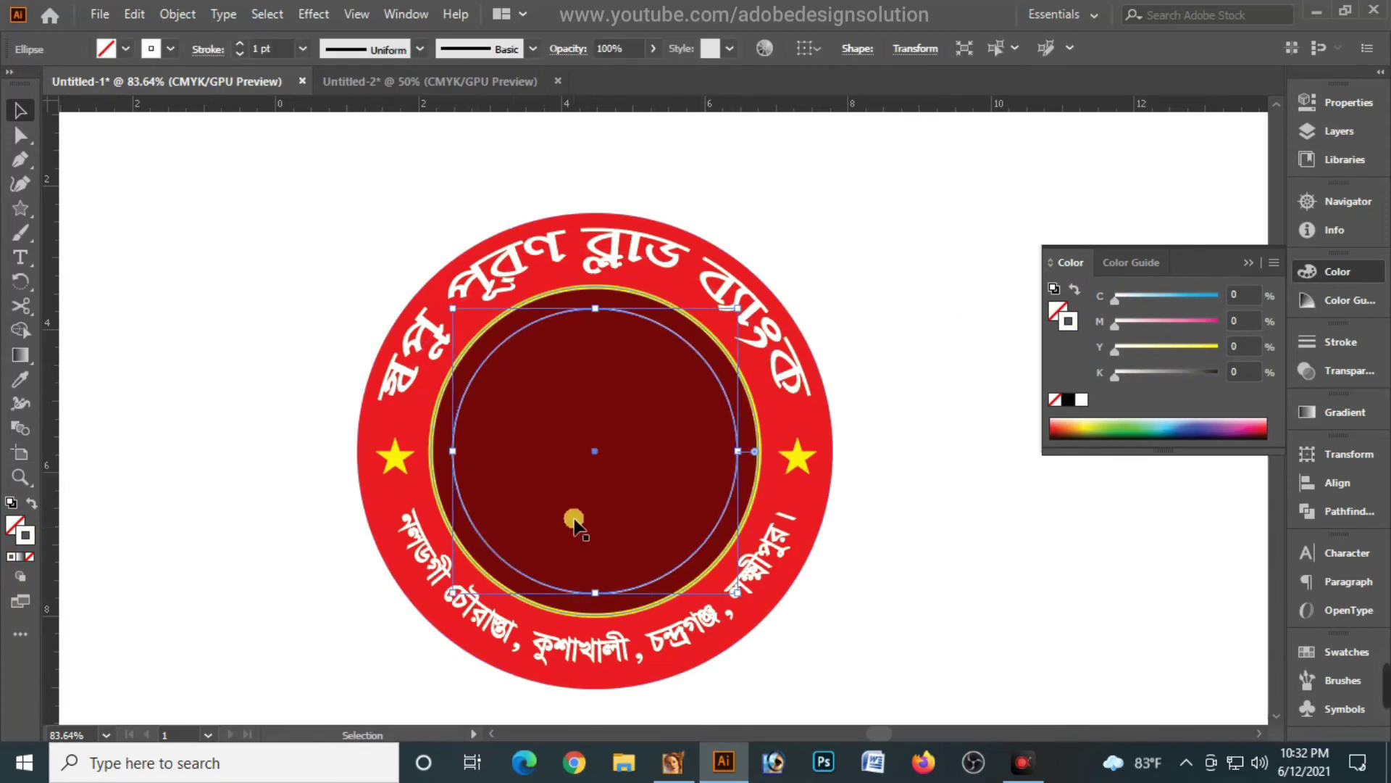
pyautogui.moveTo(597, 486)
pyautogui.mouseDown()
pyautogui.moveTo(597, 522)
pyautogui.moveTo(603, 467)
pyautogui.mouseUp()
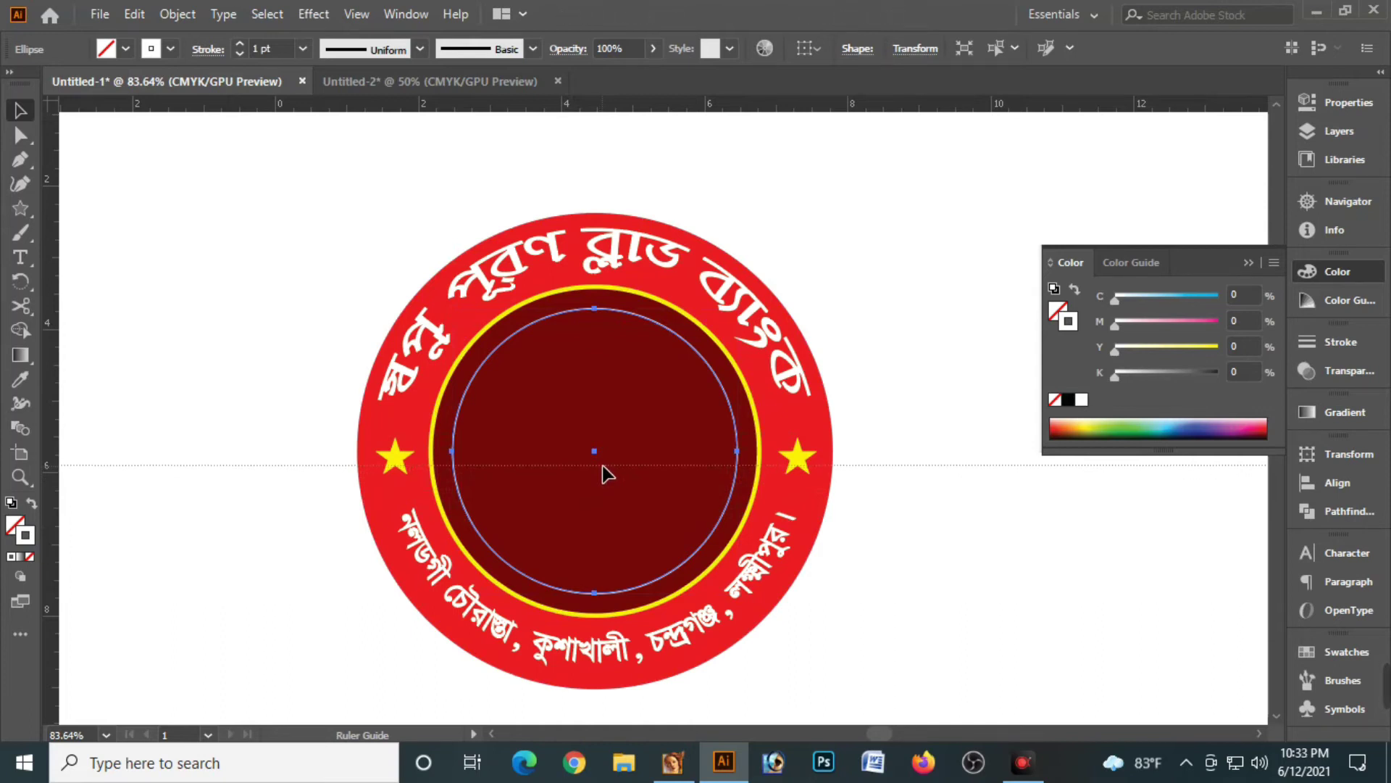
# Step: Place the guide at the stars and cut the inner circle at its left and right guide points
pyautogui.moveTo(603, 466); pyautogui.dragTo(603, 466)
pyautogui.click(436, 406)
pyautogui.press('c')
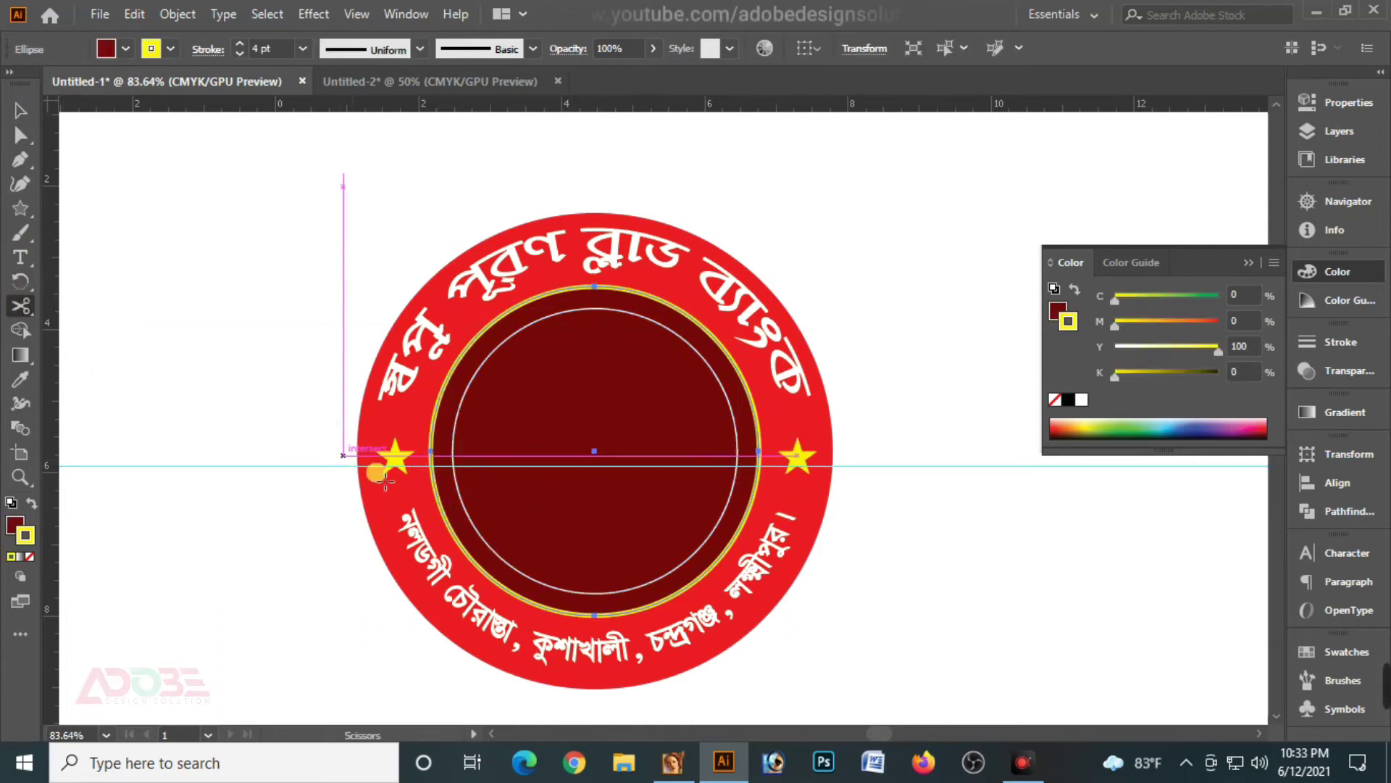
pyautogui.click(456, 475)
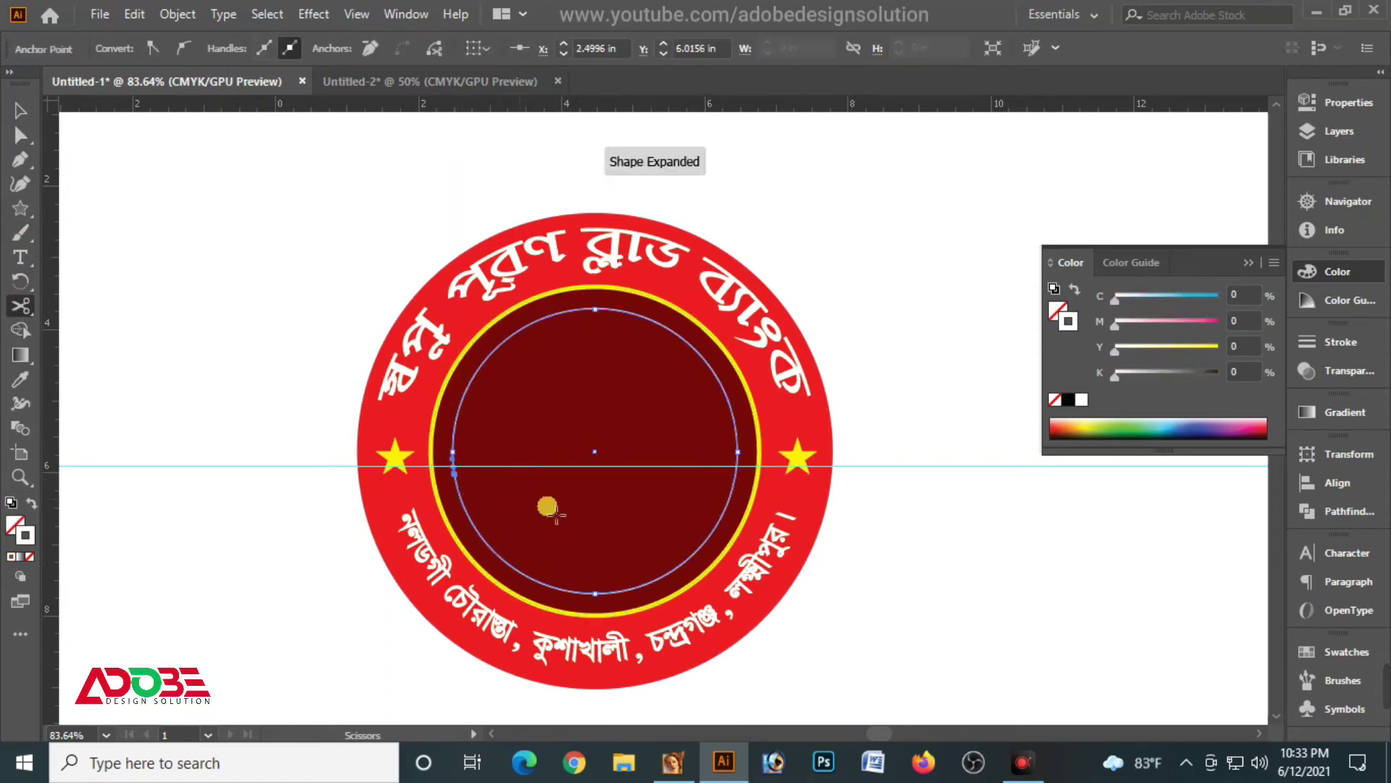
pyautogui.click(737, 476)
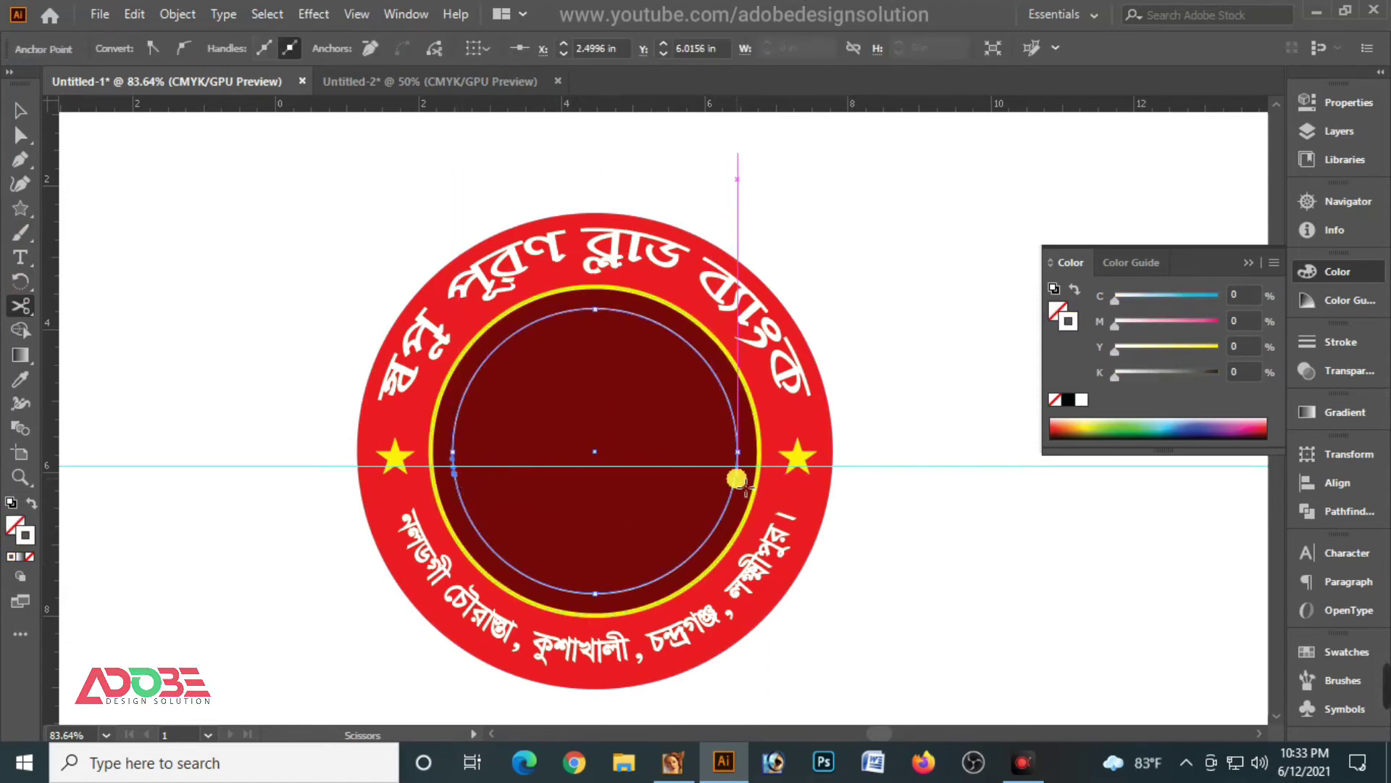
# Step: Delete the upper half of the cut inner circle
pyautogui.click(20, 138)
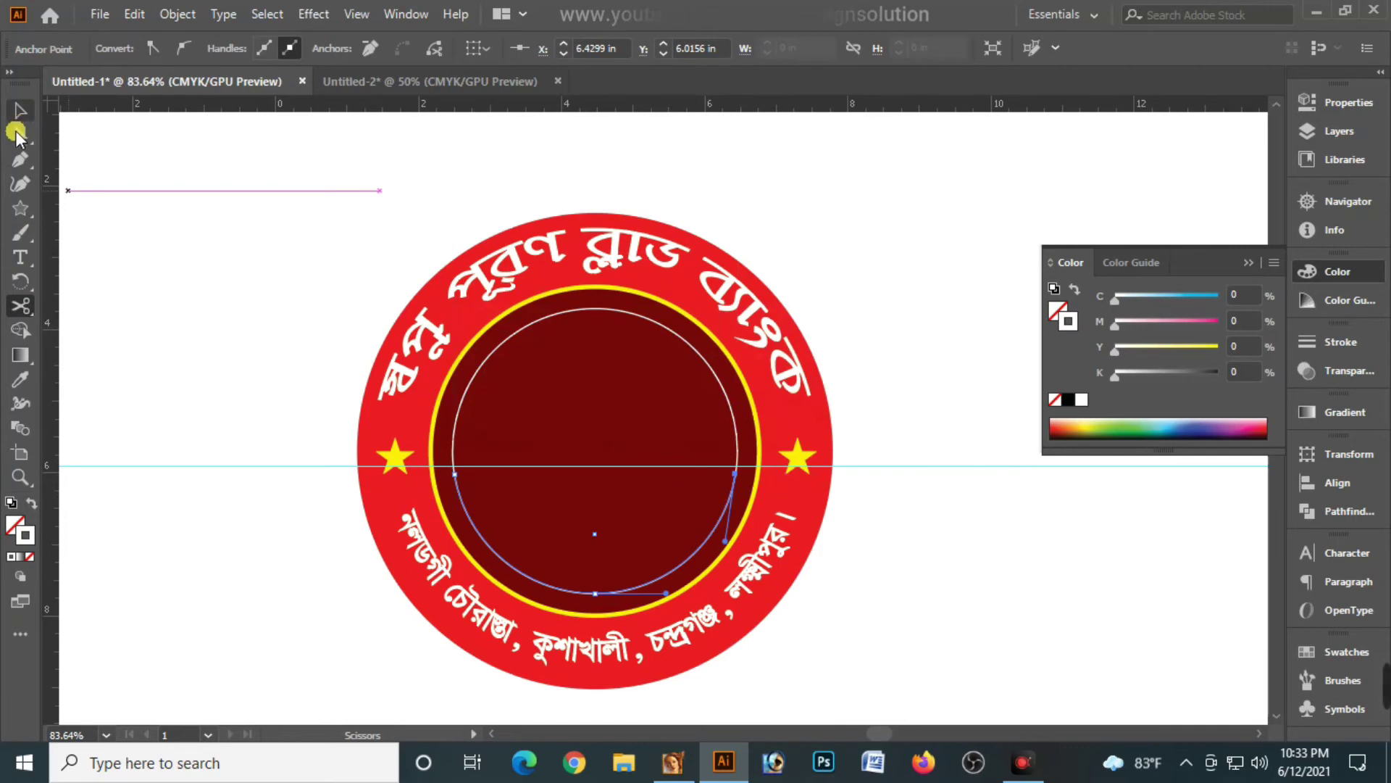
pyautogui.click(20, 110)
pyautogui.hotkey('ctrl', 'shift', 'a')
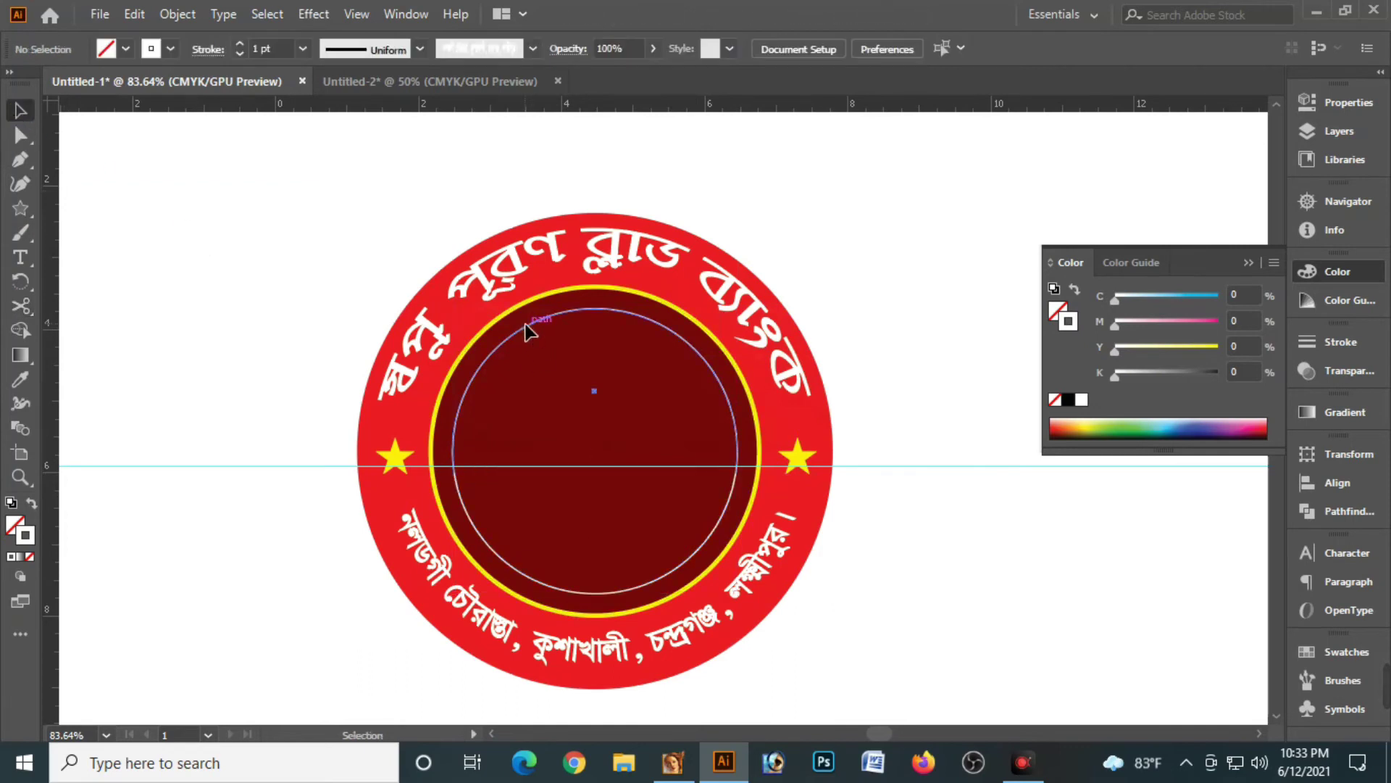
pyautogui.click(529, 330)
pyautogui.press('Delete')
# Step: Delete the horizontal guide, lock the remaining guides, and select the lower white arc
pyautogui.rightClick(949, 318)
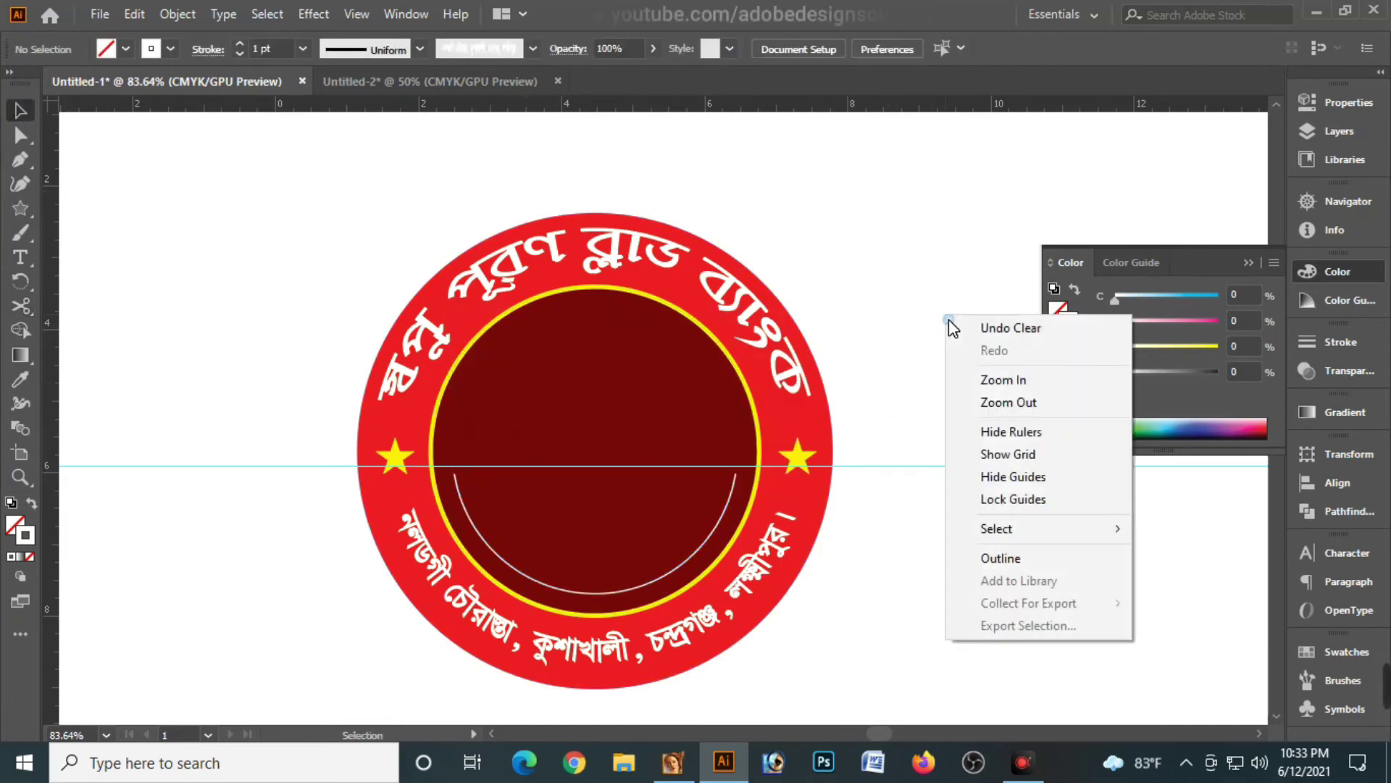
pyautogui.moveTo(915, 435); pyautogui.dragTo(945, 507)
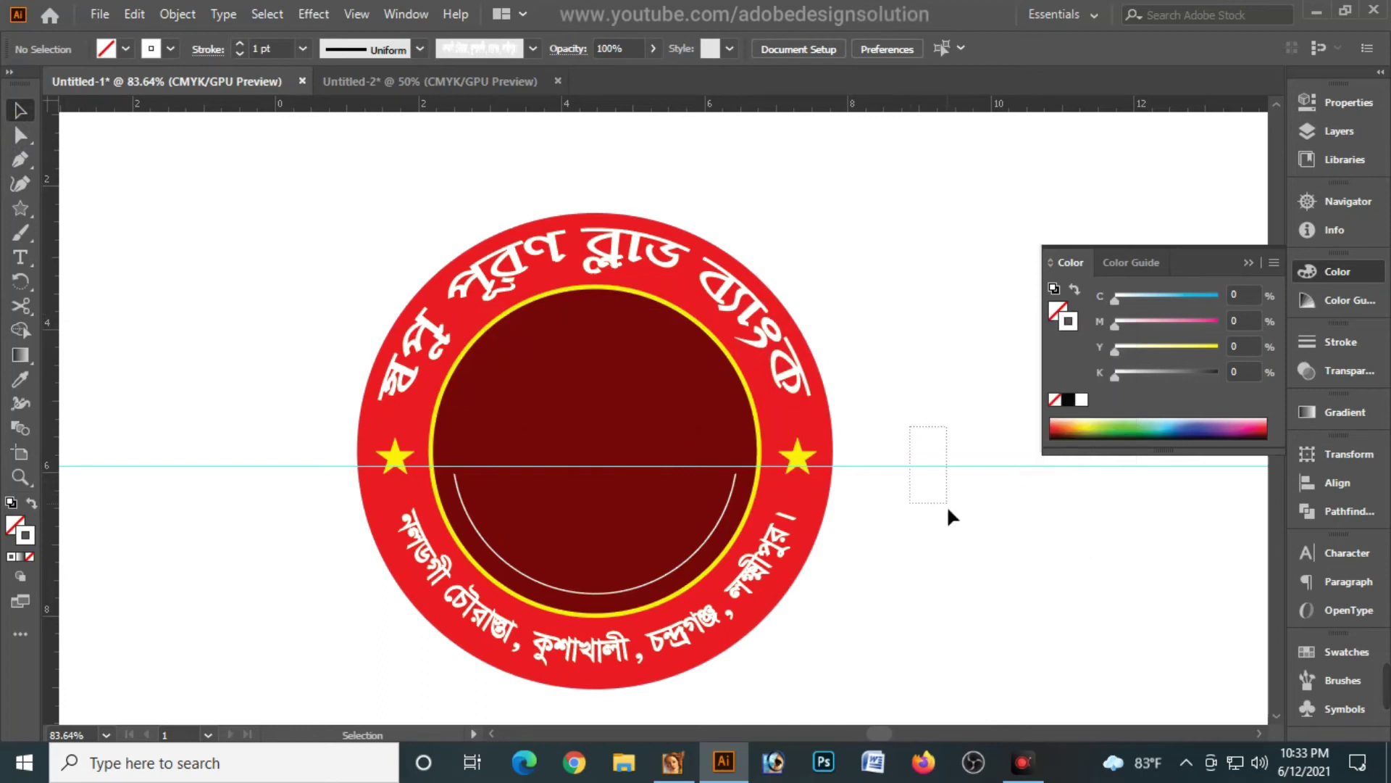
pyautogui.press('Delete')
pyautogui.rightClick(937, 371)
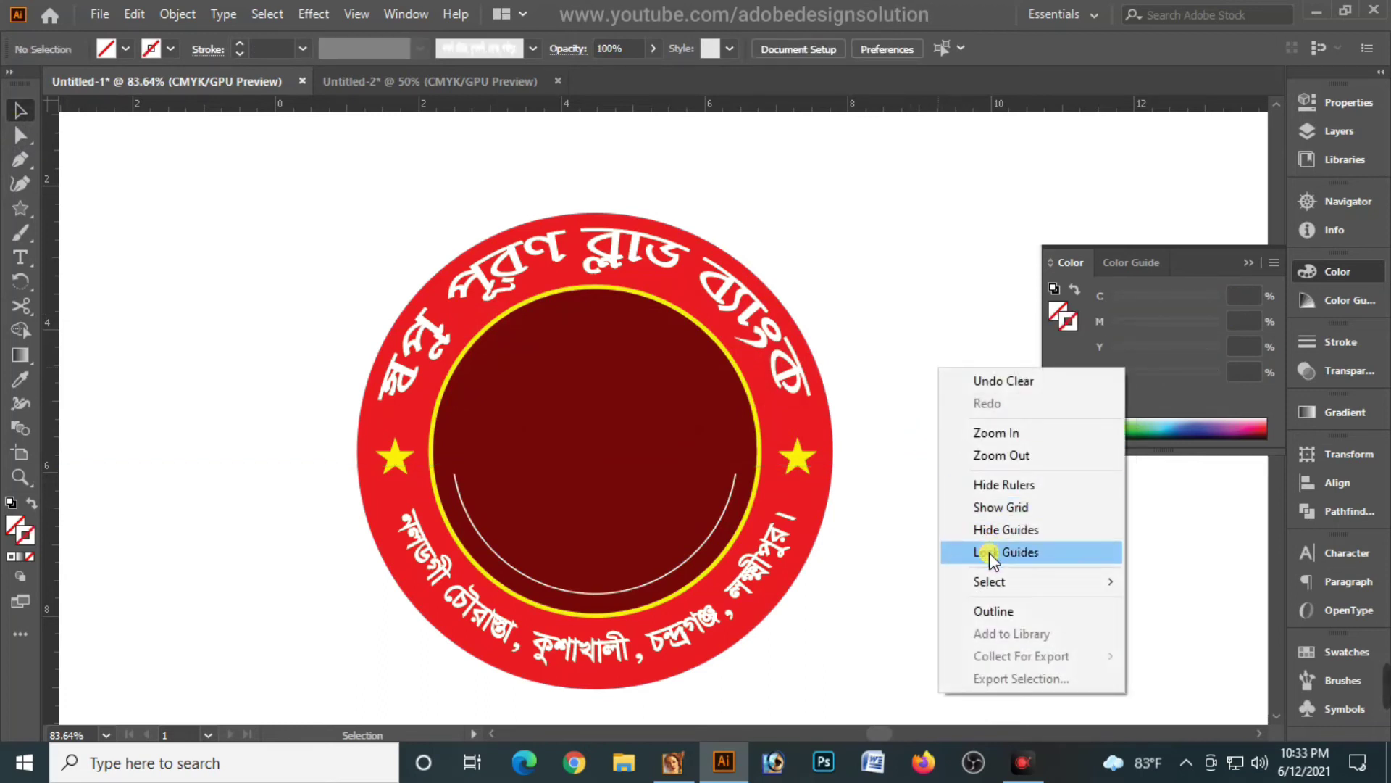
pyautogui.click(989, 552)
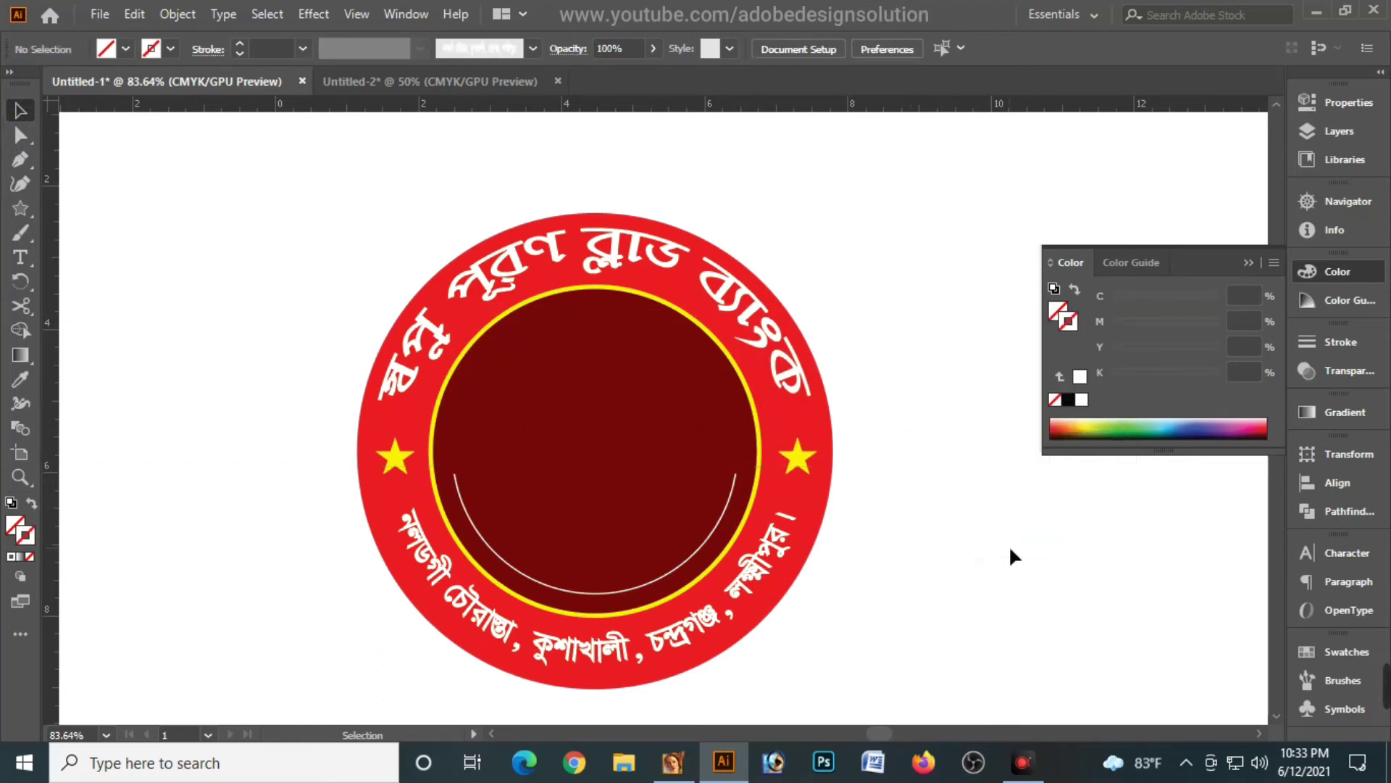
pyautogui.click(456, 505)
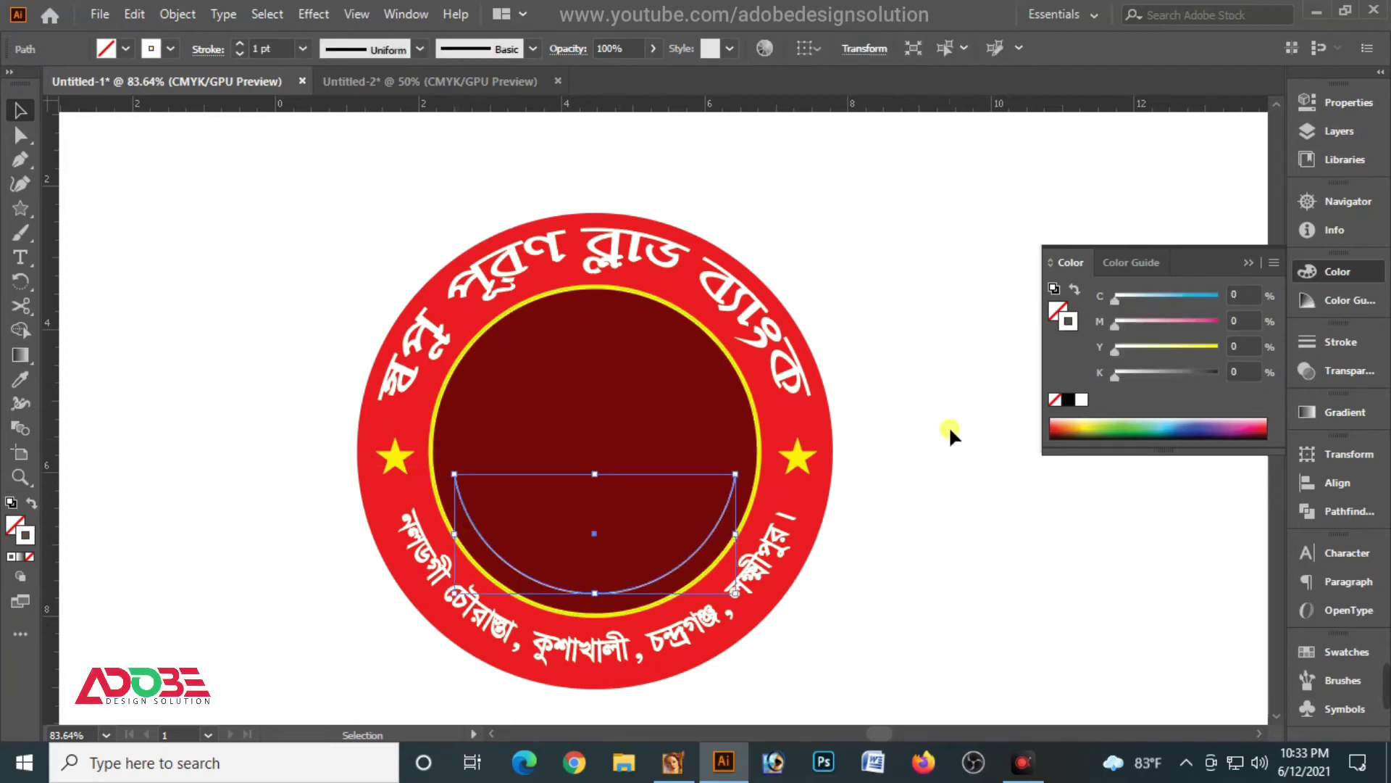
# Step: Type the slogan 'আধুনিক সমাজ গঠন ও আর্ত মানবতার সেবা' at top left, enlarged to about 19 pt
pyautogui.click(21, 259)
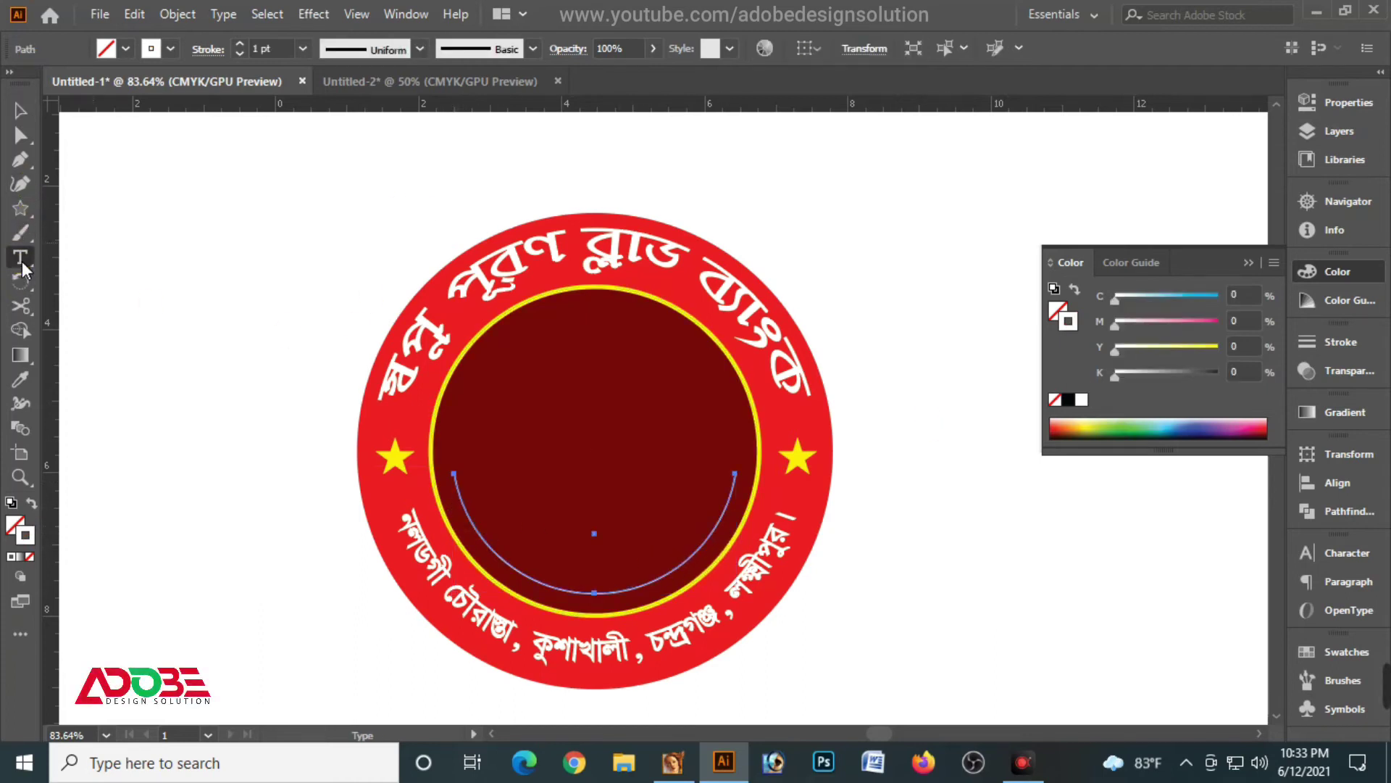
pyautogui.keyDown('ctrl'); pyautogui.click(181, 325); pyautogui.keyUp('ctrl')
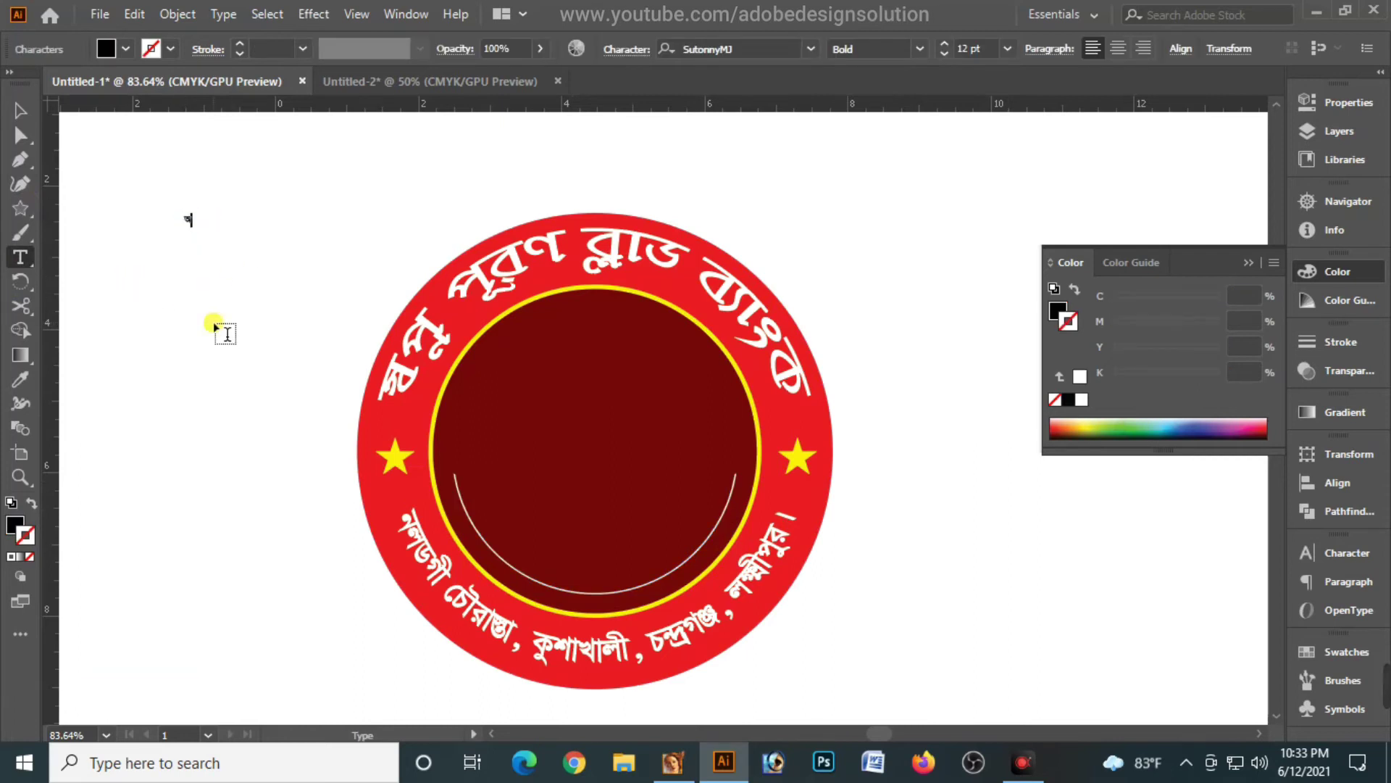
pyautogui.write('mgvR MVb I AviZ gvbeZvi †mev')
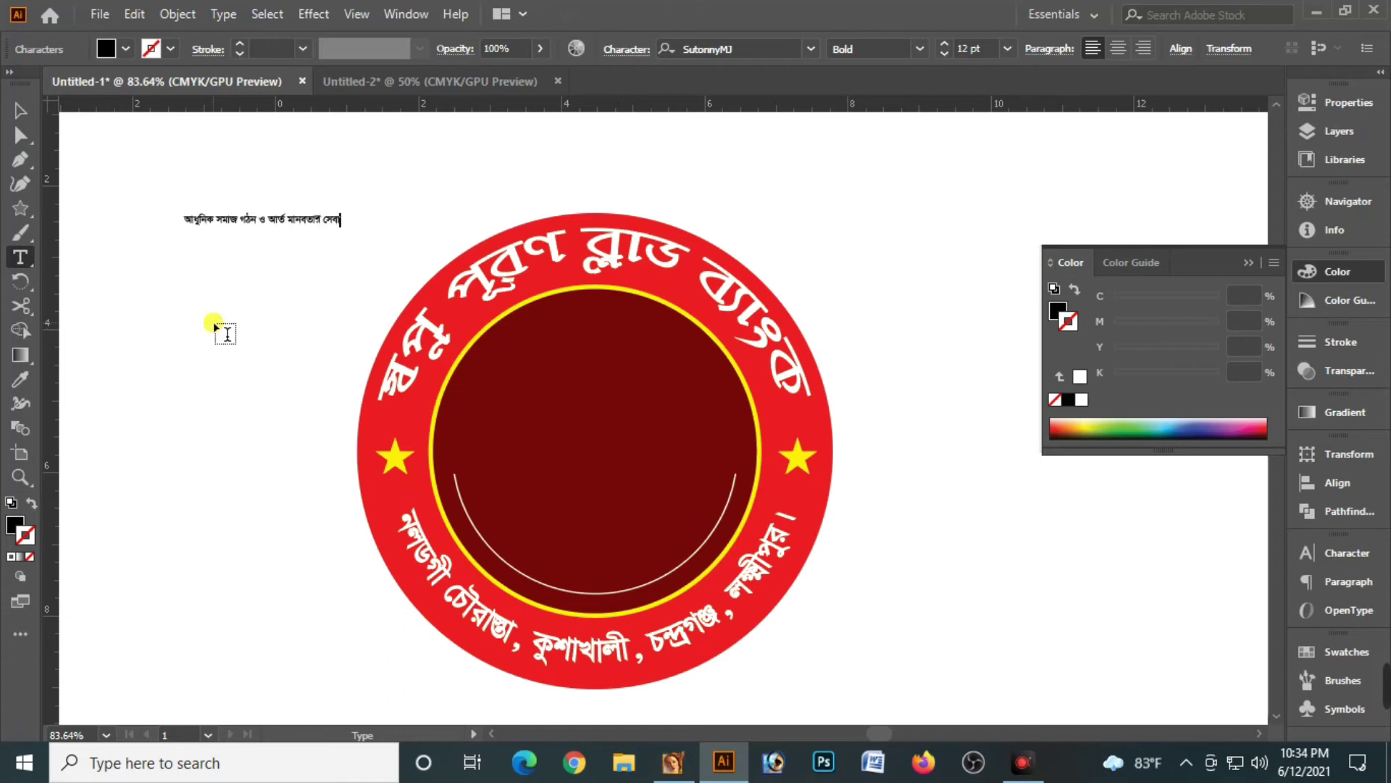
pyautogui.press('Escape')
pyautogui.moveTo(341, 231); pyautogui.dragTo(386, 232)
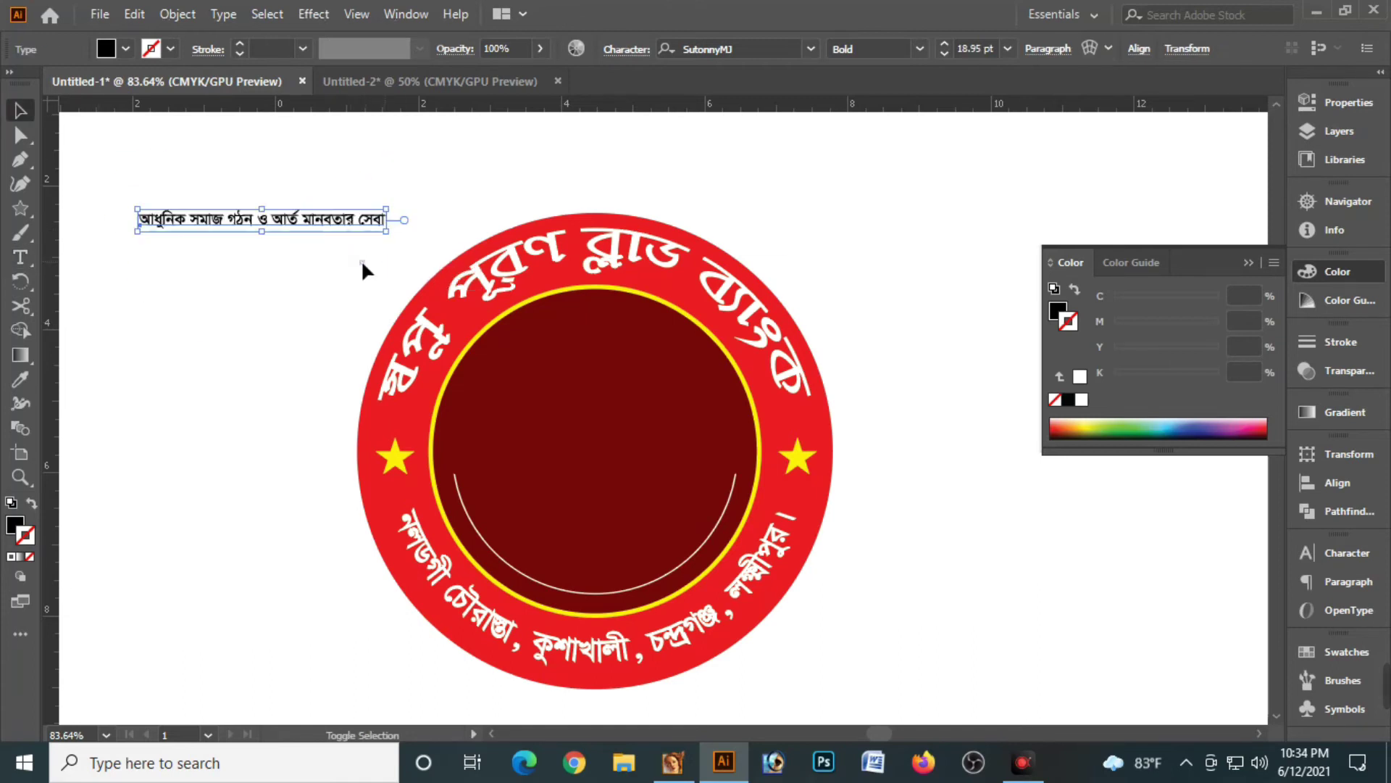
# Step: Make the slogan white and convert it to outlines
pyautogui.click(1059, 310)
pyautogui.click(1081, 399)
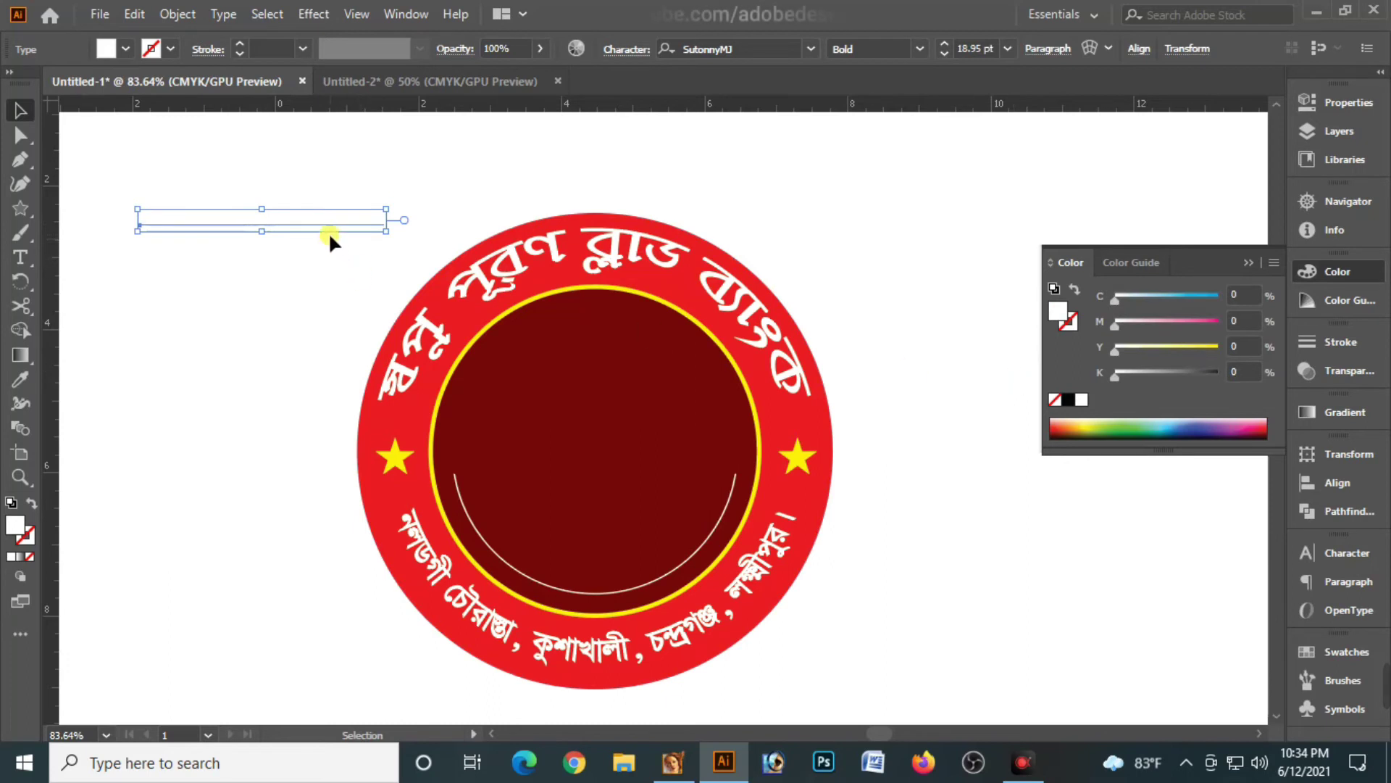
pyautogui.hotkey('ctrl', 'shift', 'o')
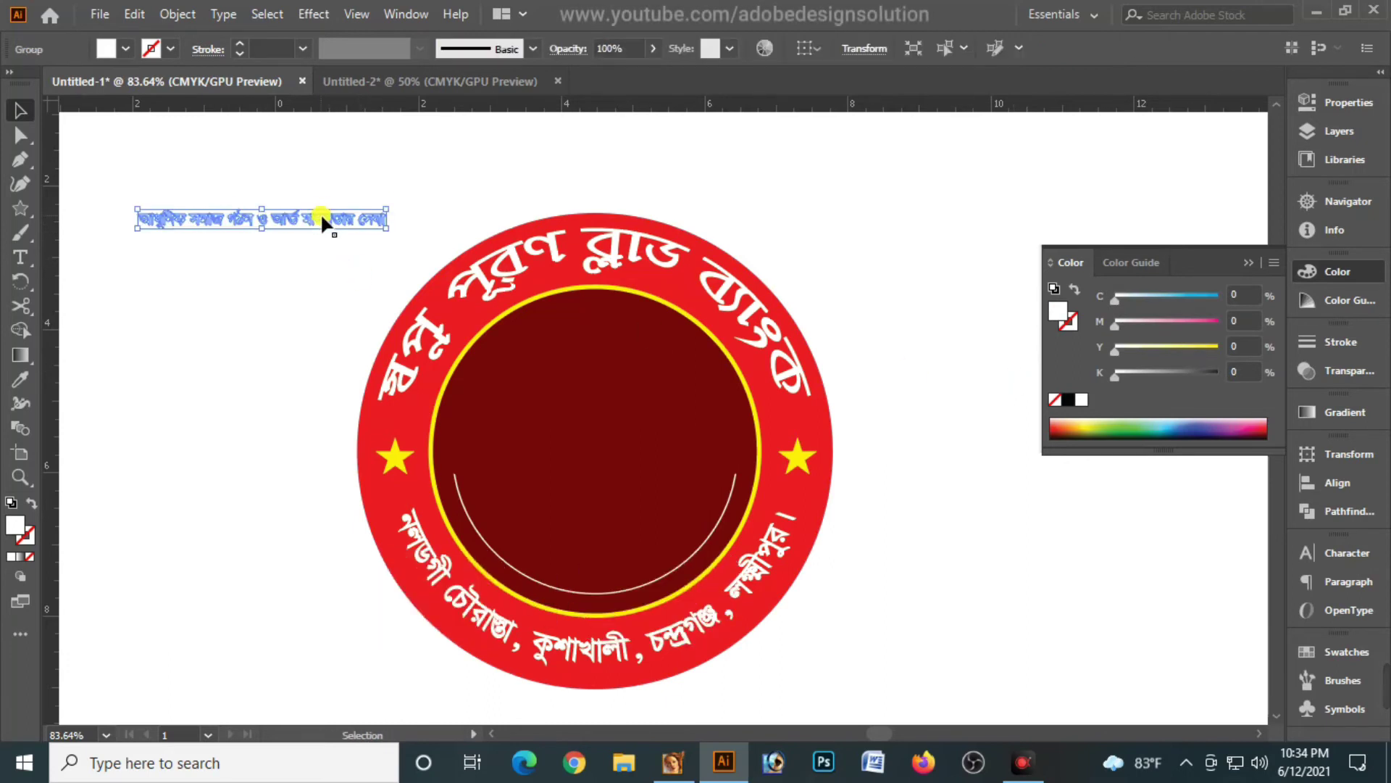
pyautogui.click(1342, 680)
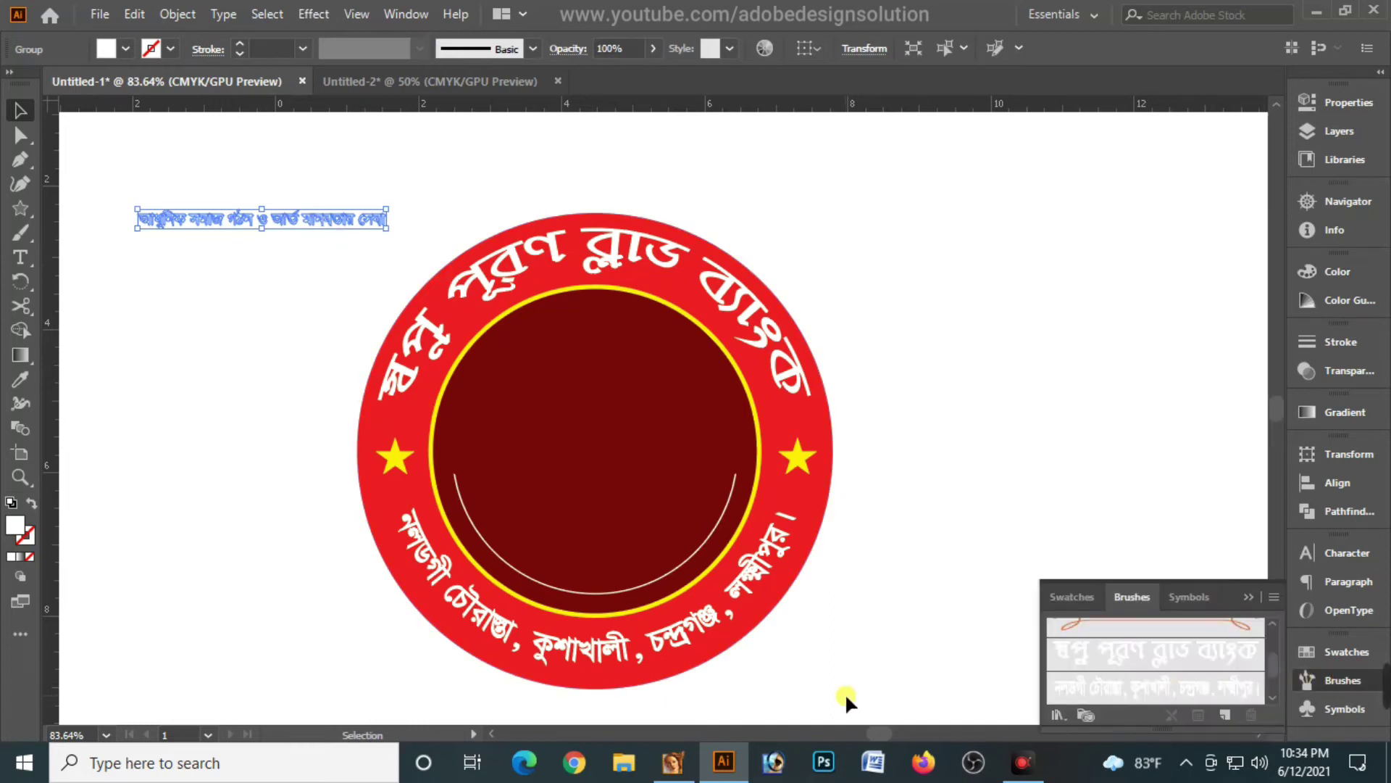
# Step: Drag the outlined slogan into Brushes as an Art Brush, accept the options, and delete the original
pyautogui.moveTo(268, 219); pyautogui.dragTo(1202, 633)
pyautogui.click(647, 433)
pyautogui.click(652, 522)
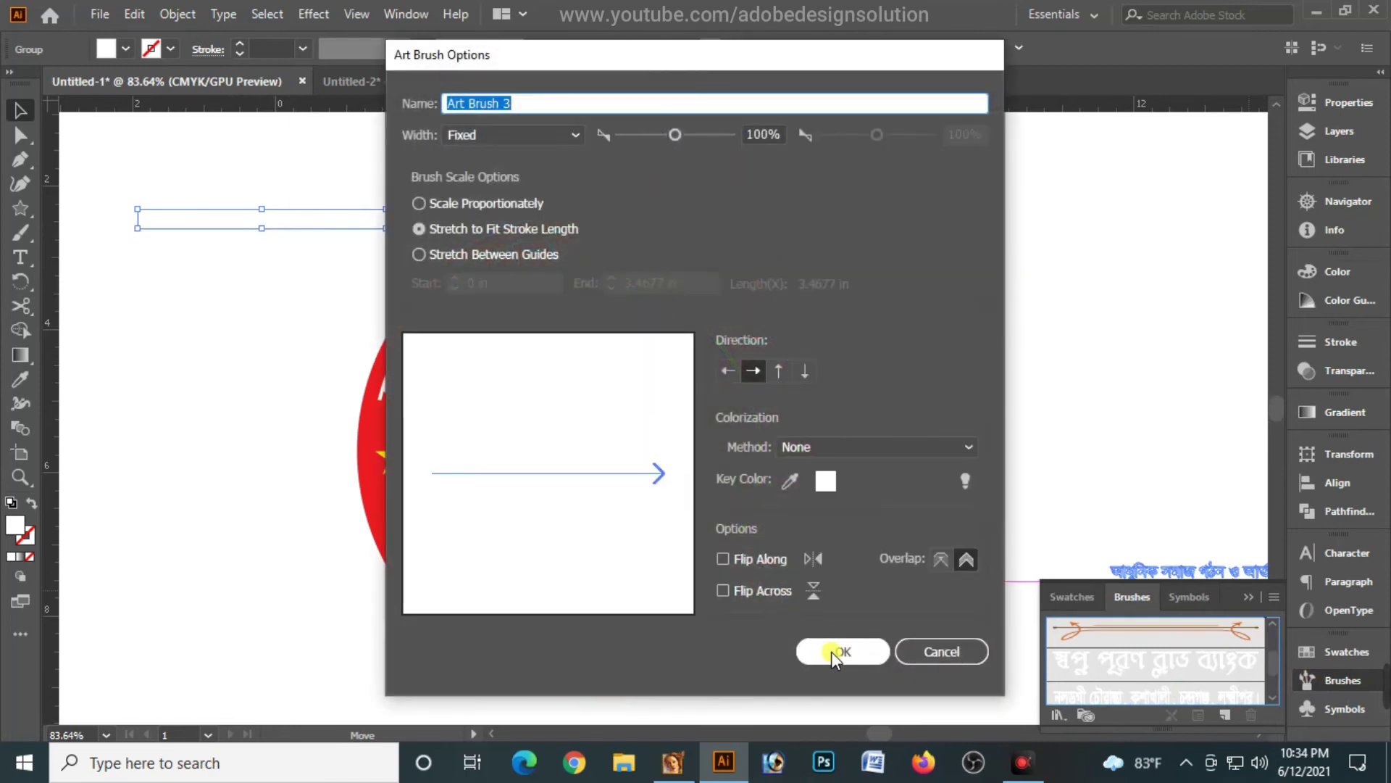
pyautogui.click(834, 651)
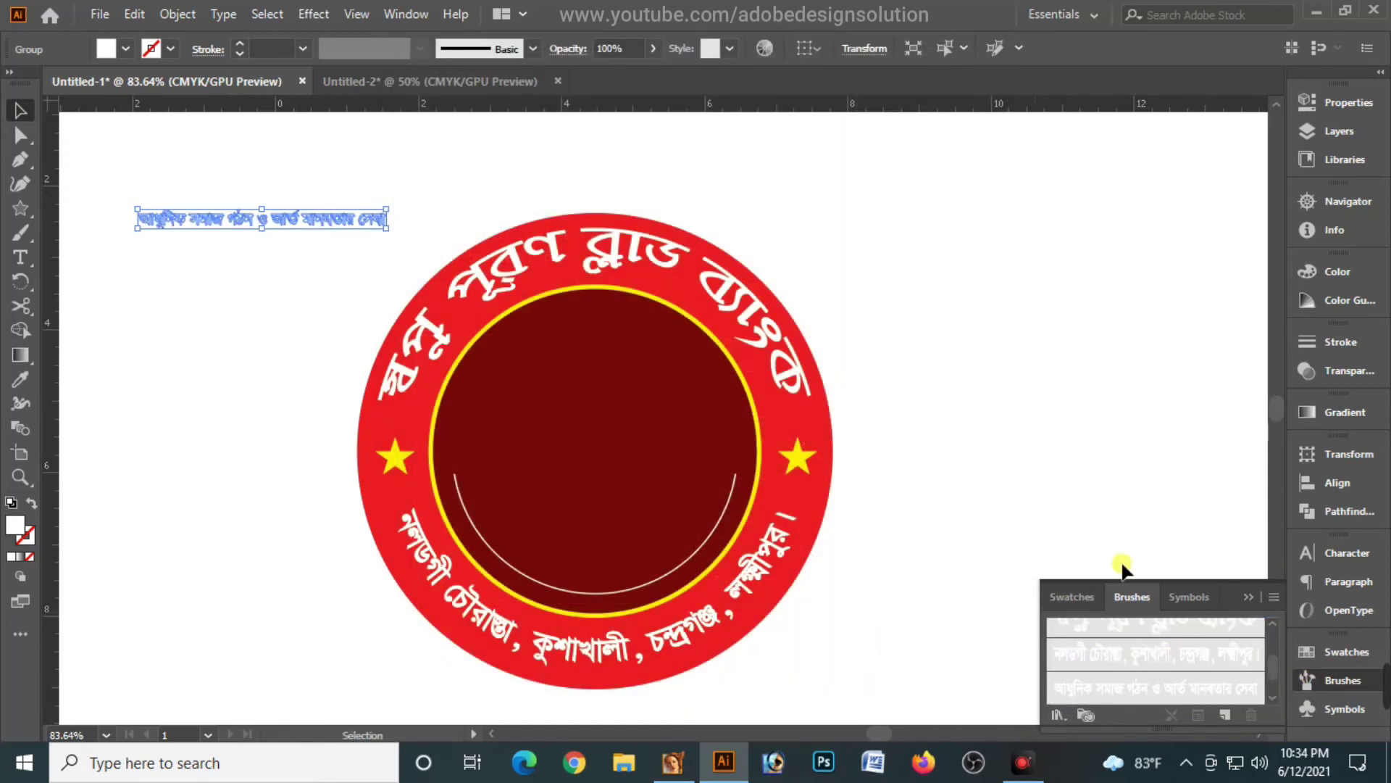
pyautogui.press('Delete')
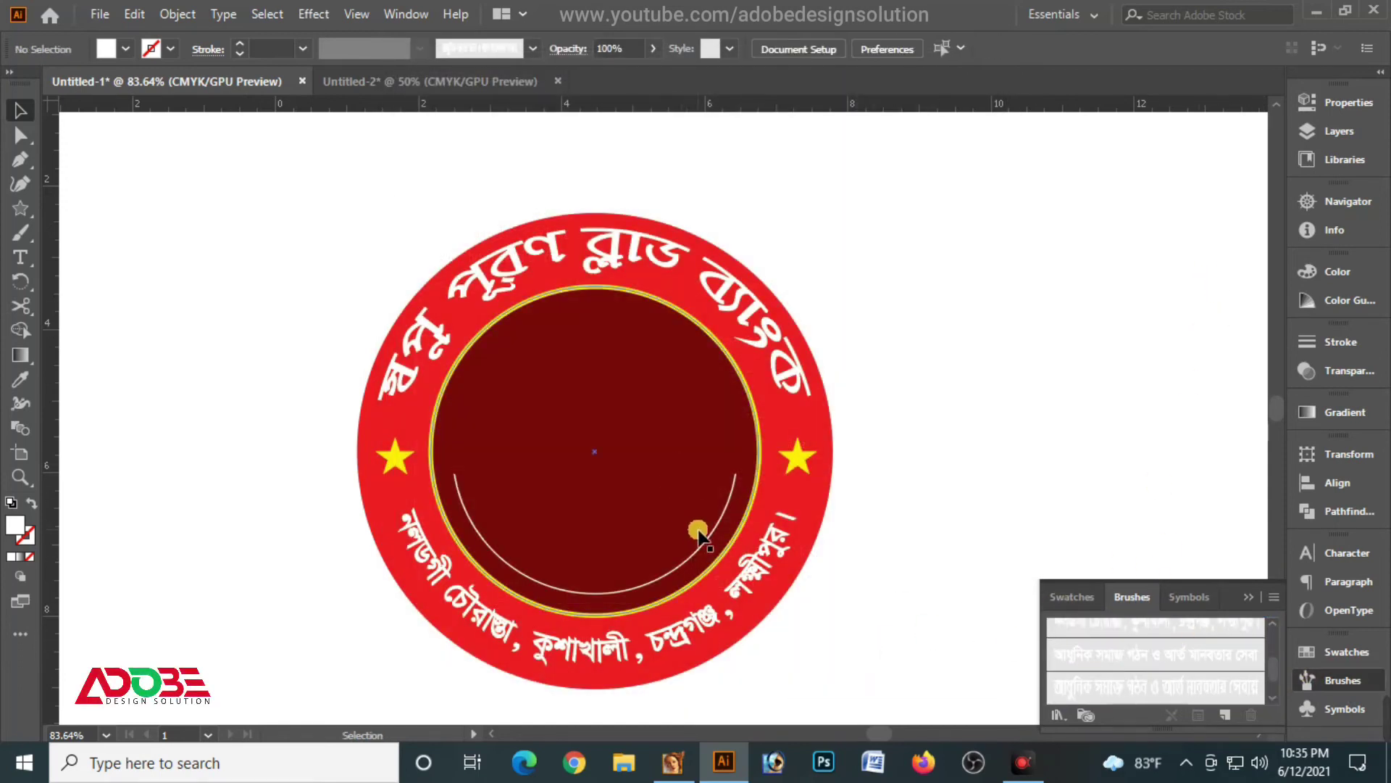
# Step: Apply the slogan brush to the lower inner arc with Flip Along, Flip Across and Proportional enabled
pyautogui.click(708, 548)
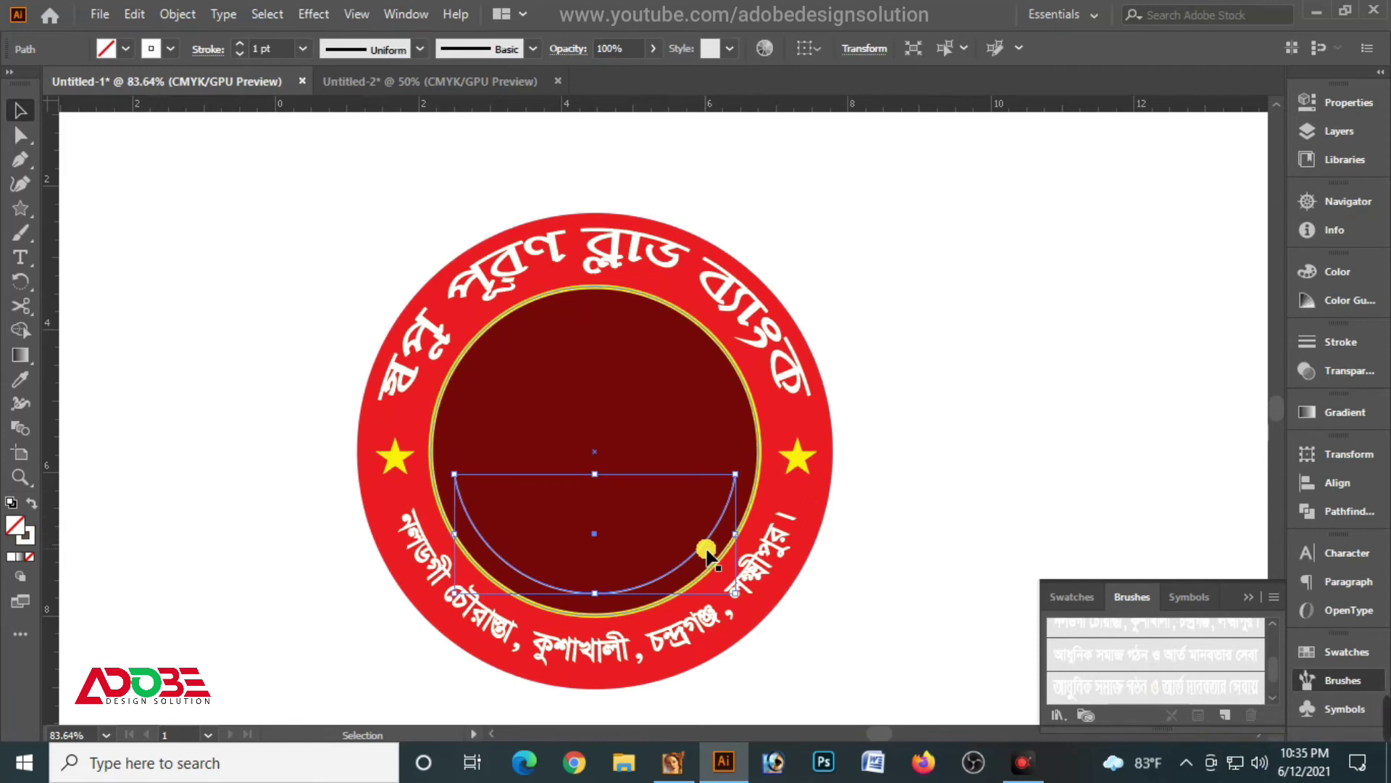
pyautogui.click(1128, 688)
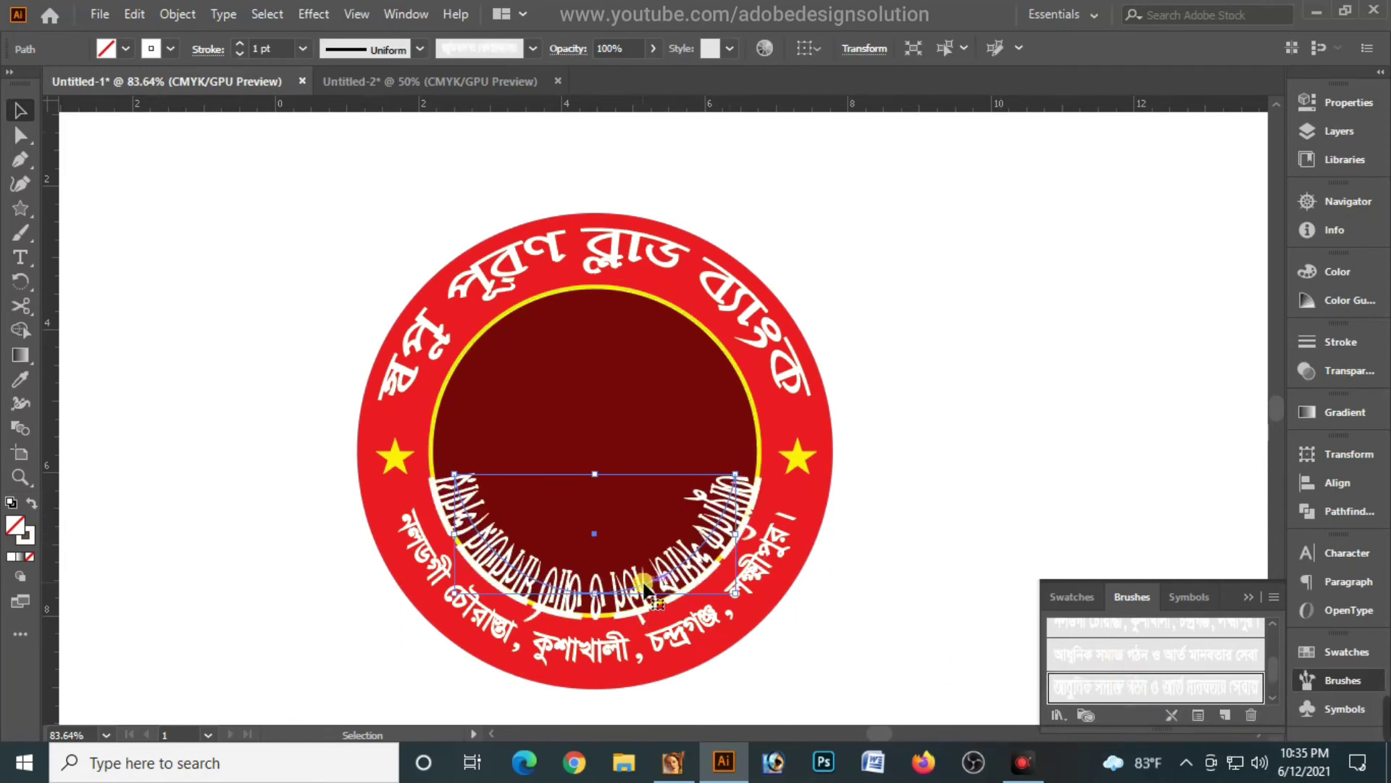
pyautogui.click(1194, 715)
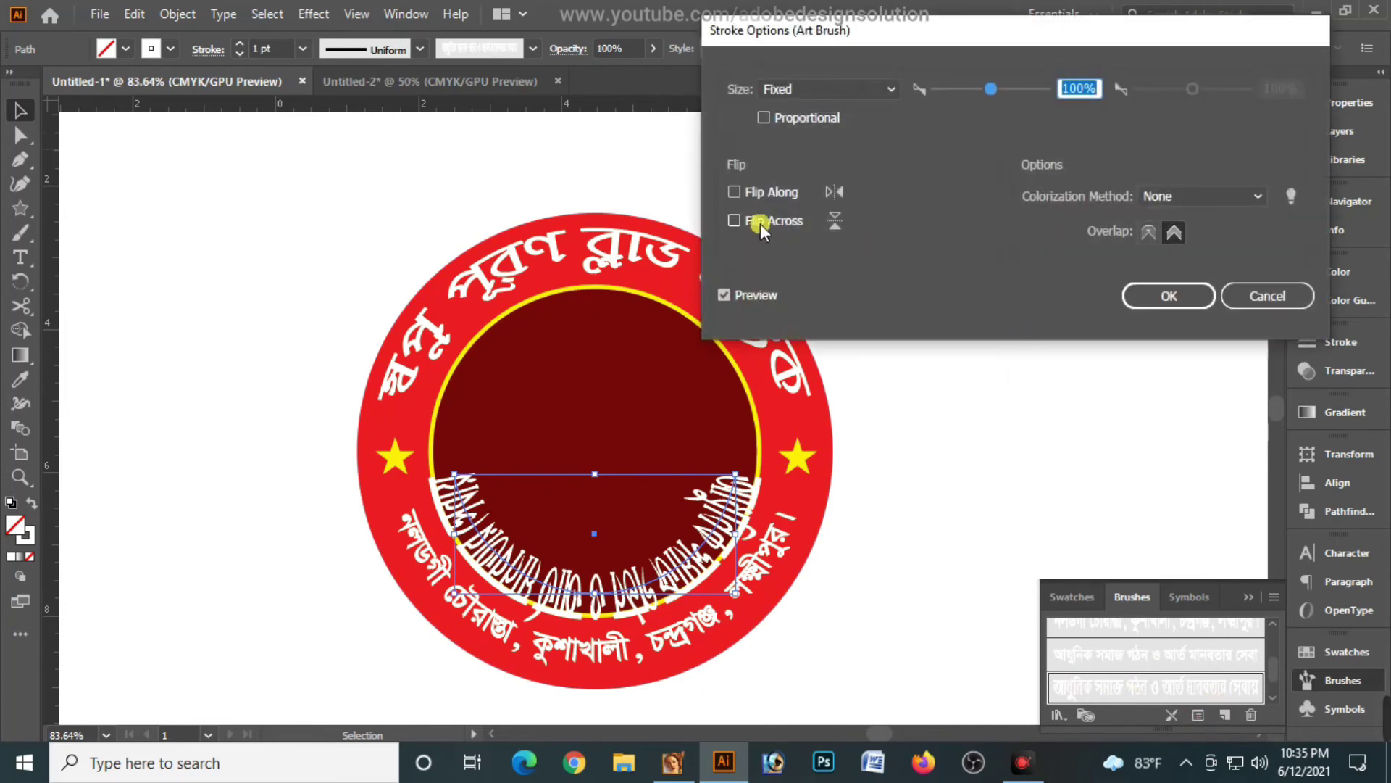
pyautogui.click(737, 192)
pyautogui.click(738, 220)
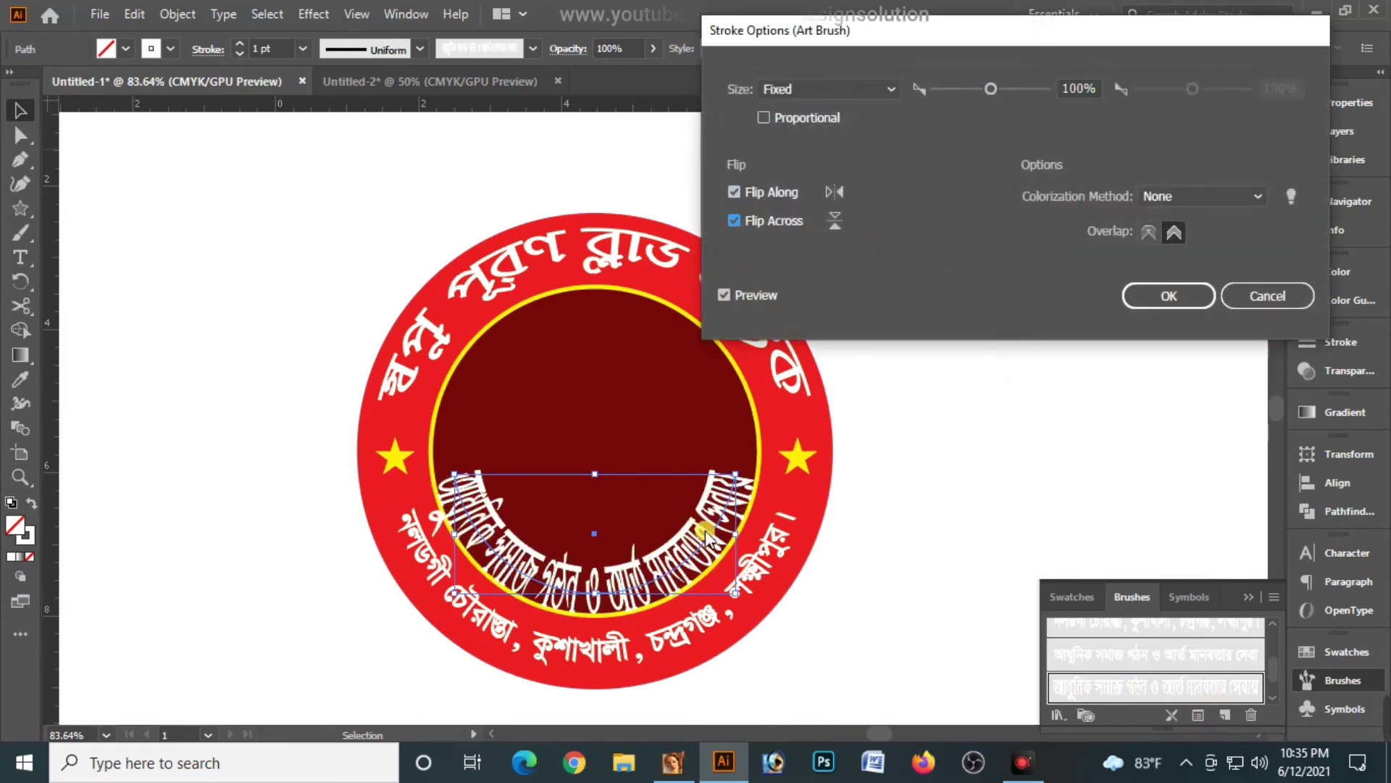
pyautogui.click(771, 114)
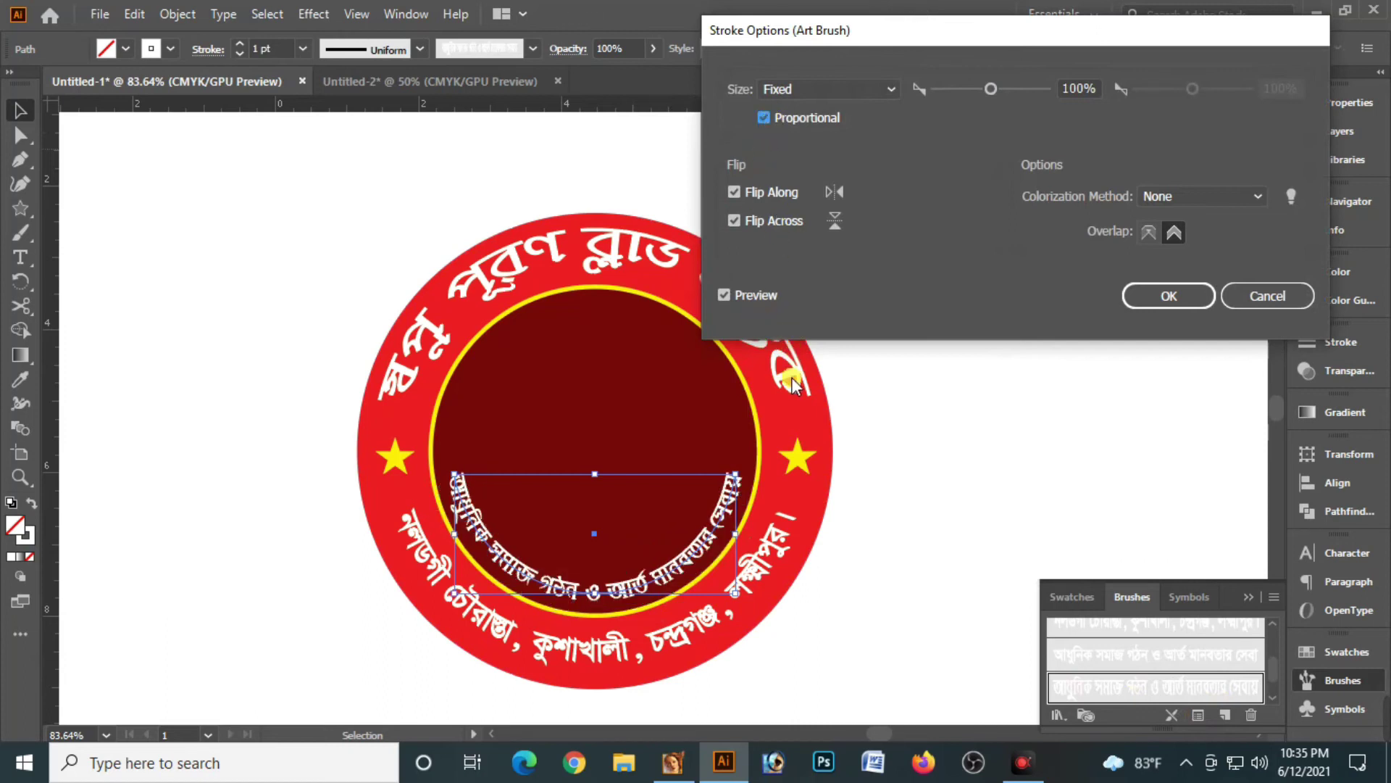
pyautogui.click(1170, 296)
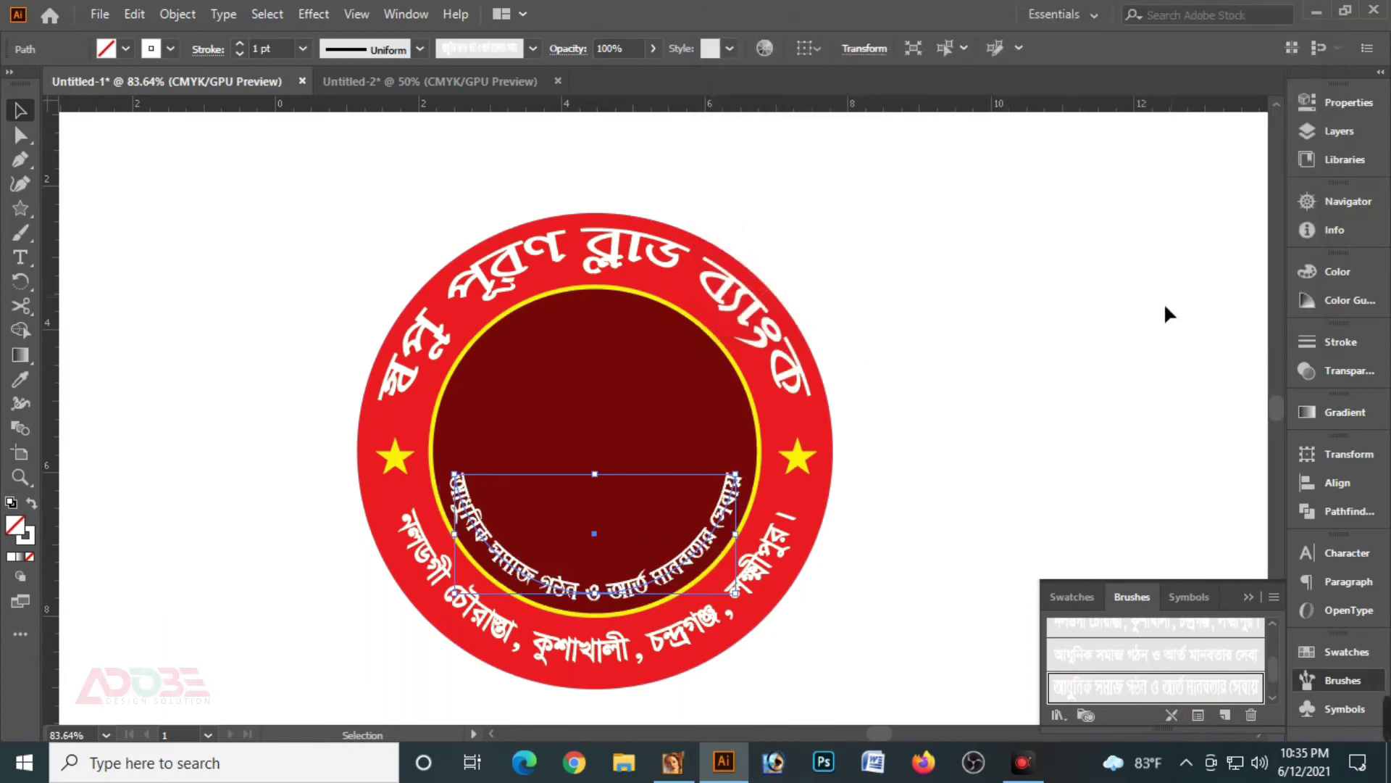
pyautogui.click(955, 387)
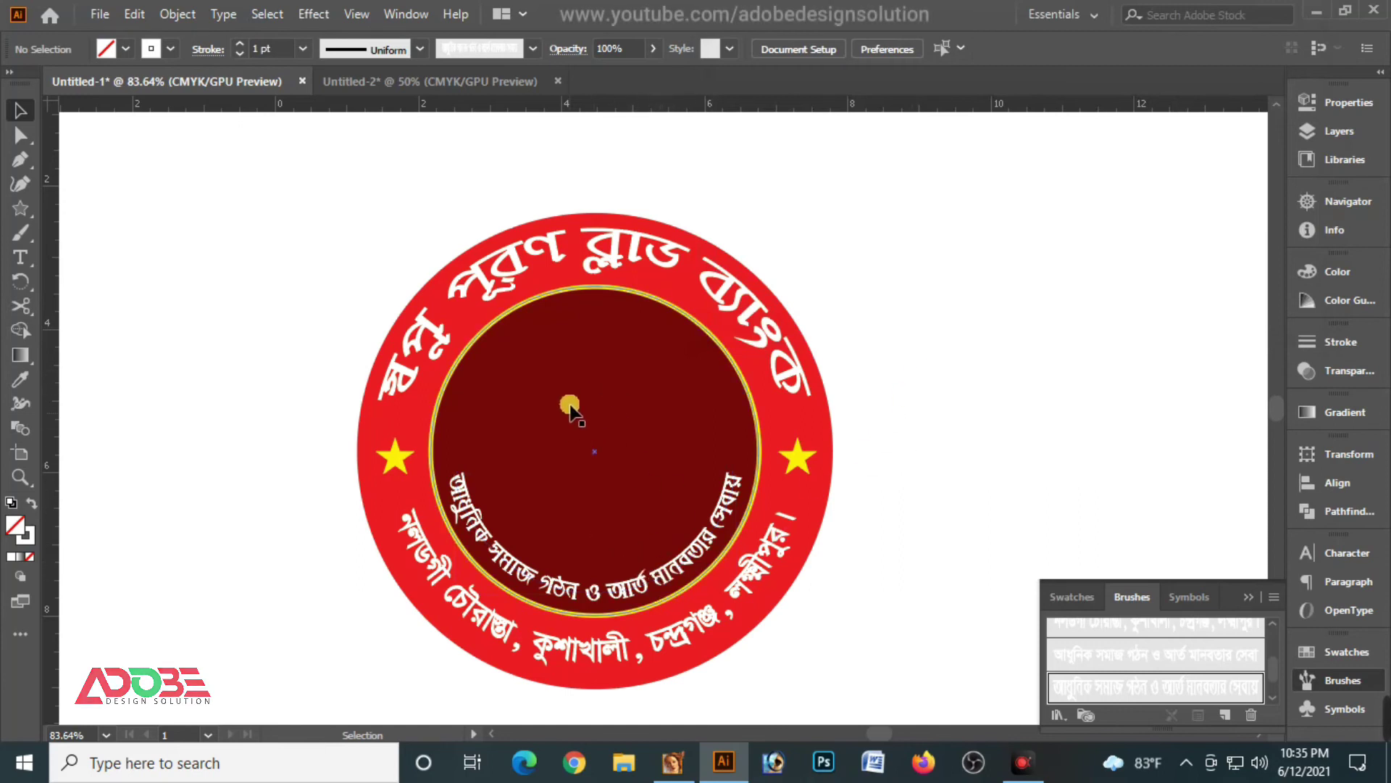
pyautogui.press('F6')
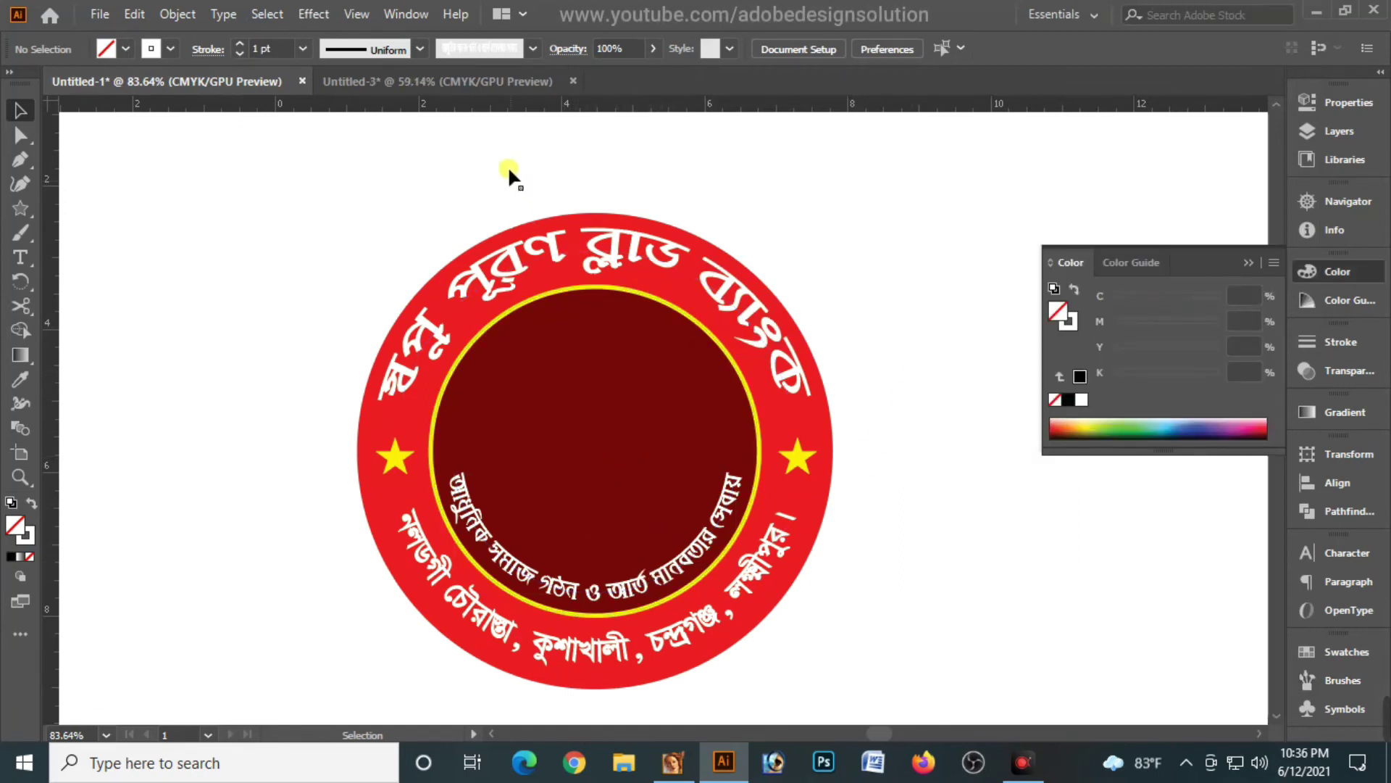
# Step: Bring the hands shape over from the other document, shrink it to about 3.4 × 1.7 in, and place it in the dark circle
pyautogui.click(497, 80)
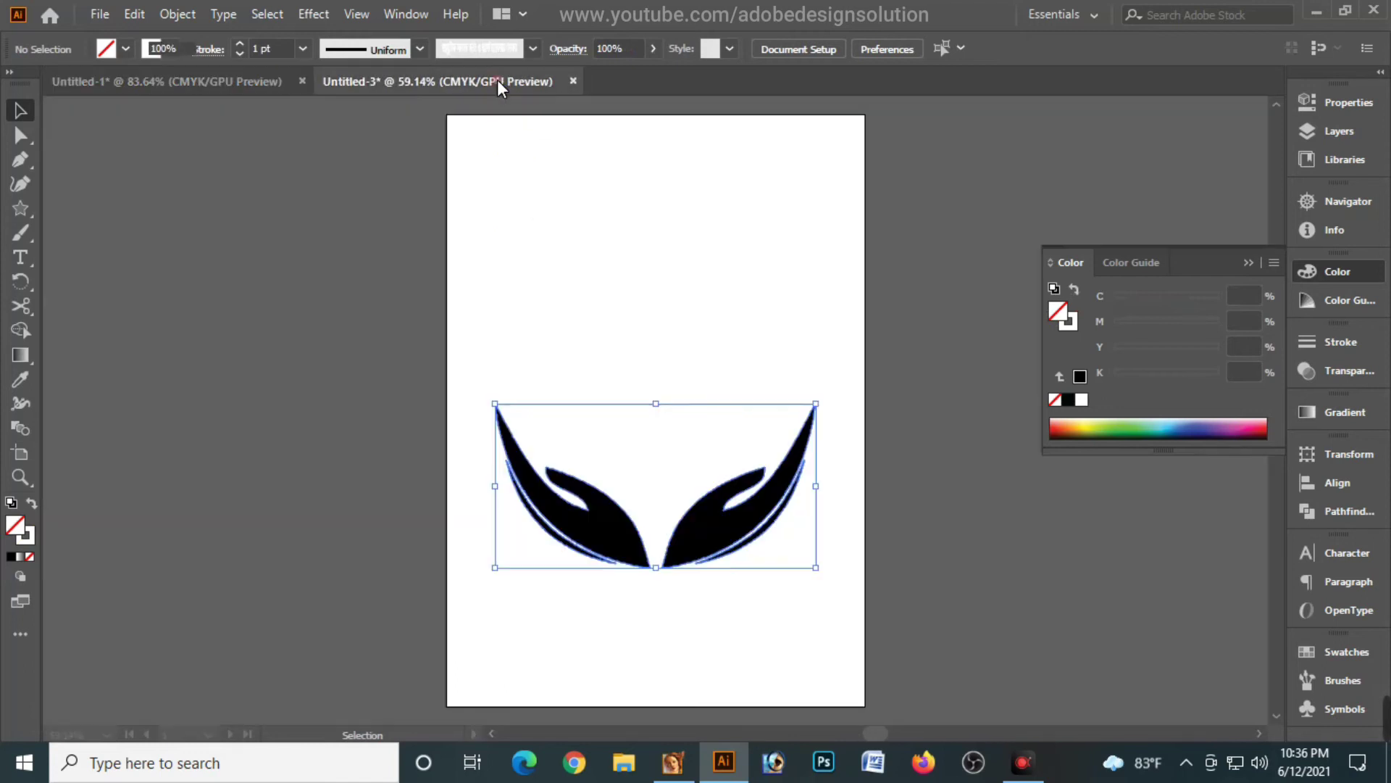
pyautogui.press('a')
pyautogui.click(606, 524)
pyautogui.press('Delete')
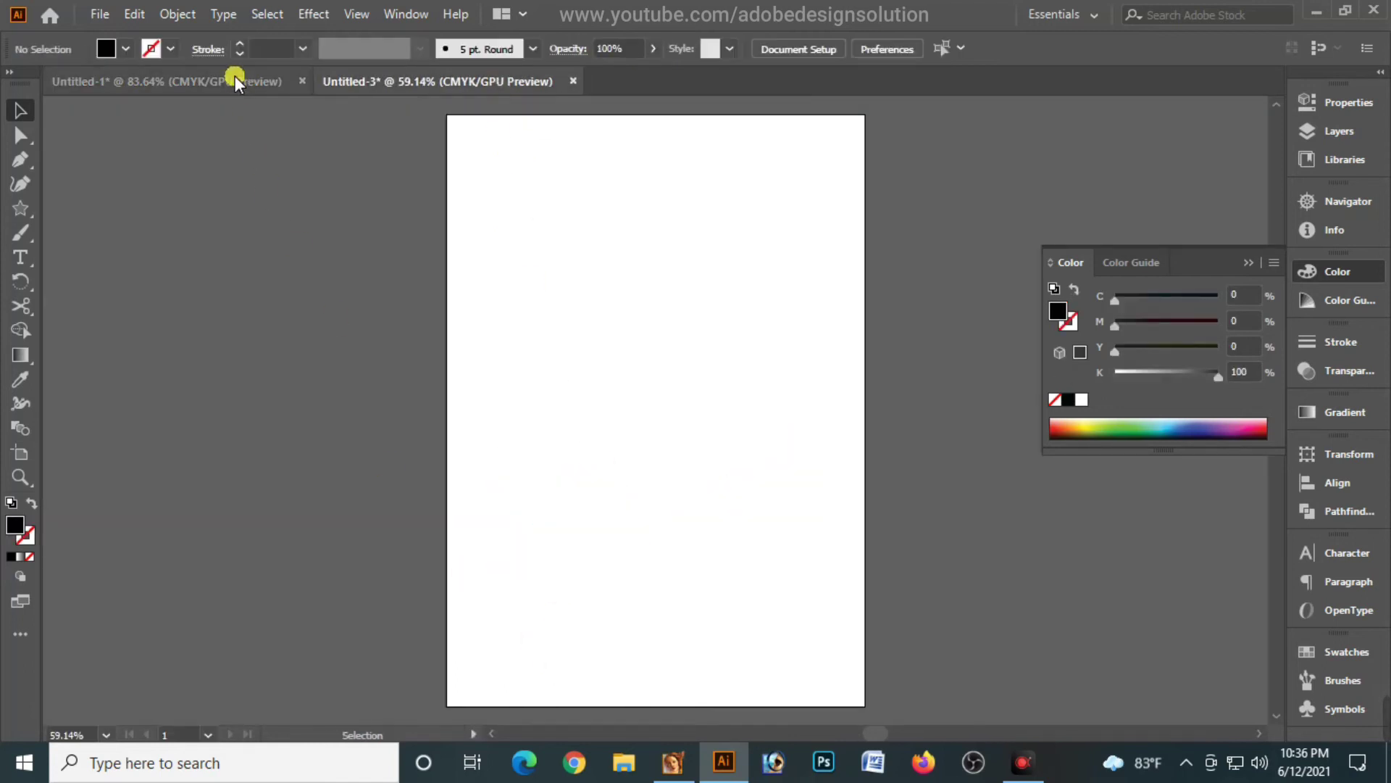
pyautogui.click(235, 78)
pyautogui.hotkey('ctrl', 'v')
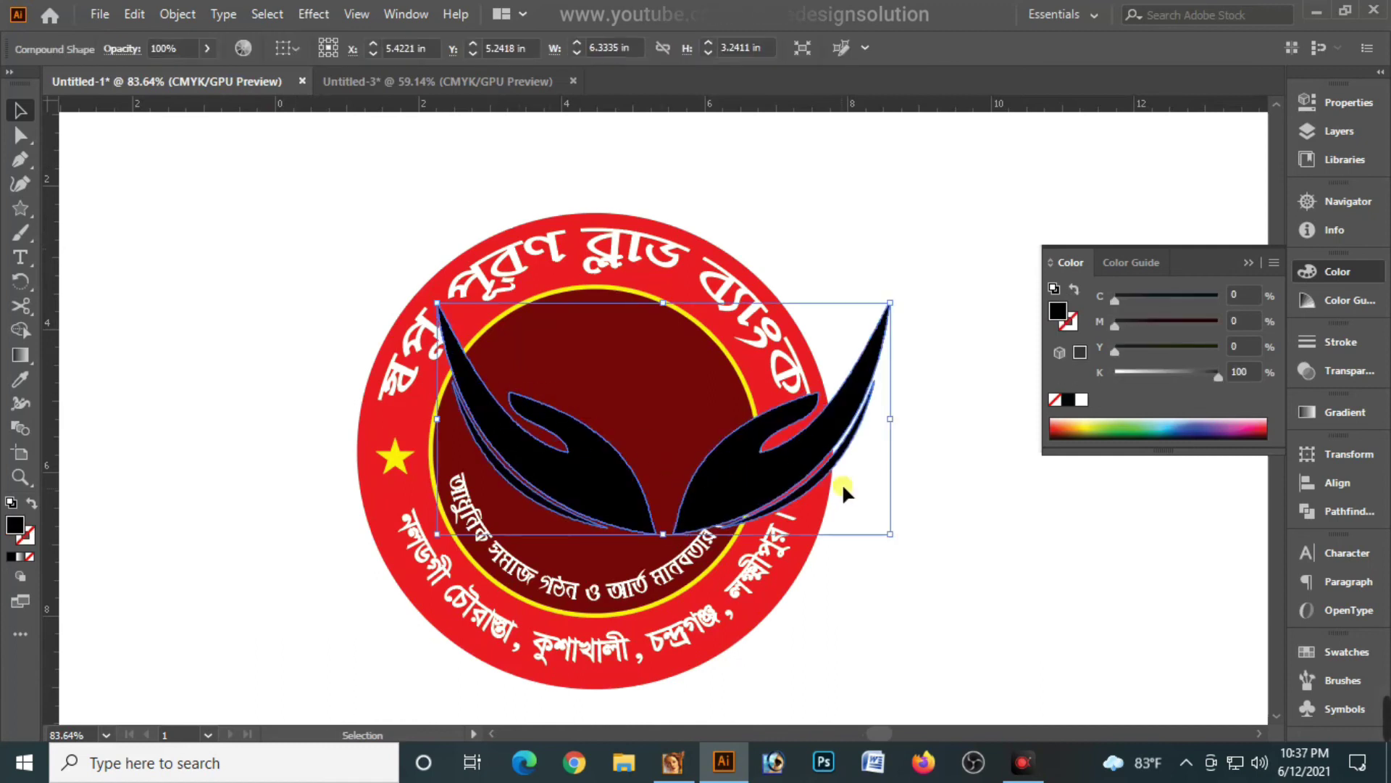
pyautogui.moveTo(892, 536); pyautogui.dragTo(785, 481)
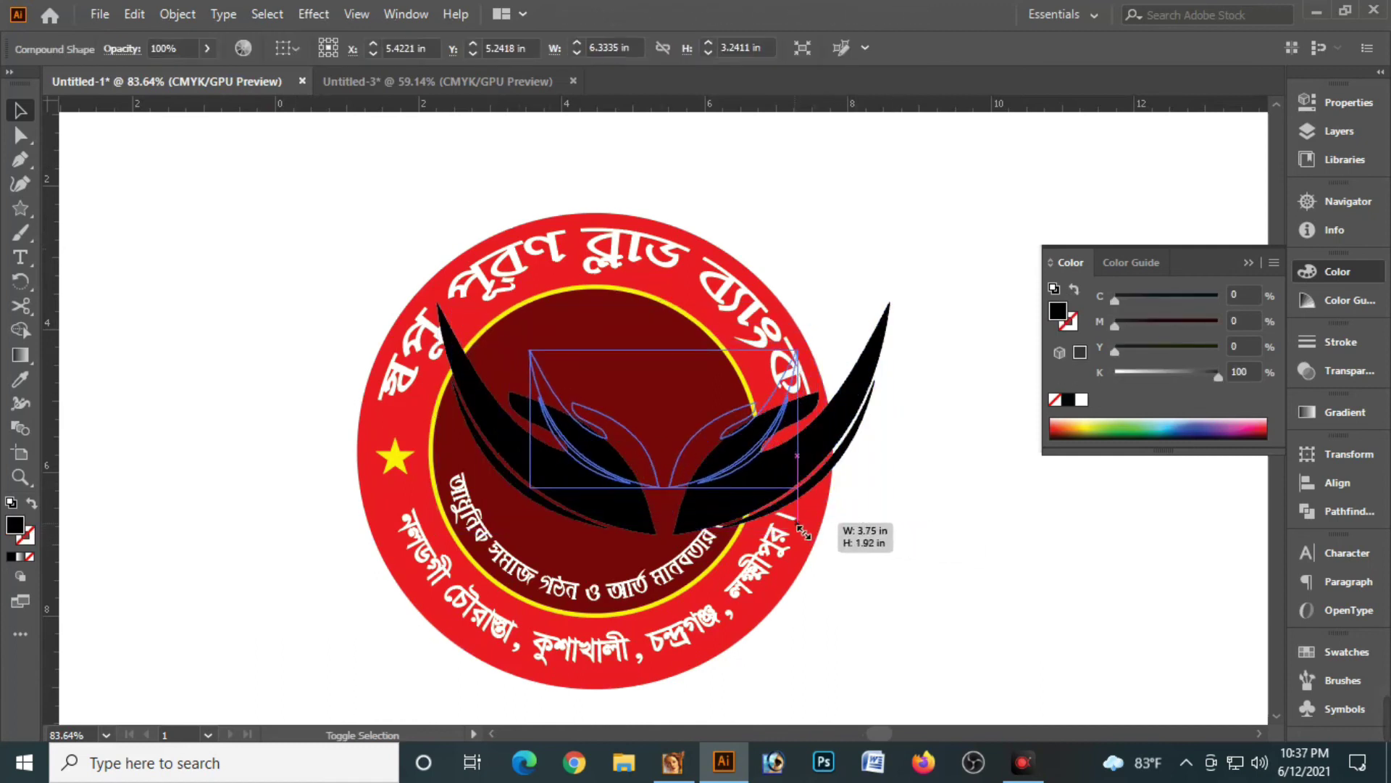
pyautogui.moveTo(707, 462); pyautogui.dragTo(636, 525)
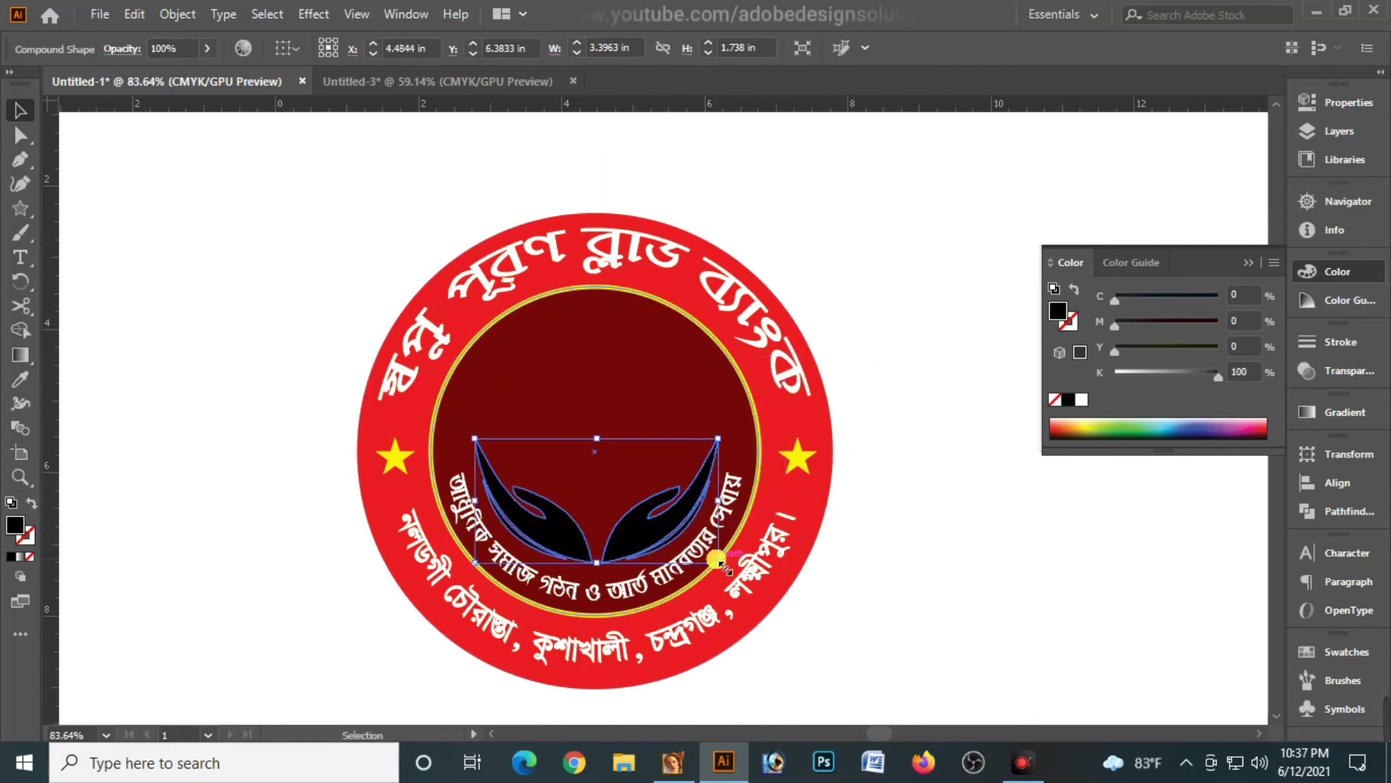
# Step: Set the hands fill to C0 M30 Y100 K0 orange-yellow
pyautogui.moveTo(1163, 373); pyautogui.dragTo(1115, 373)
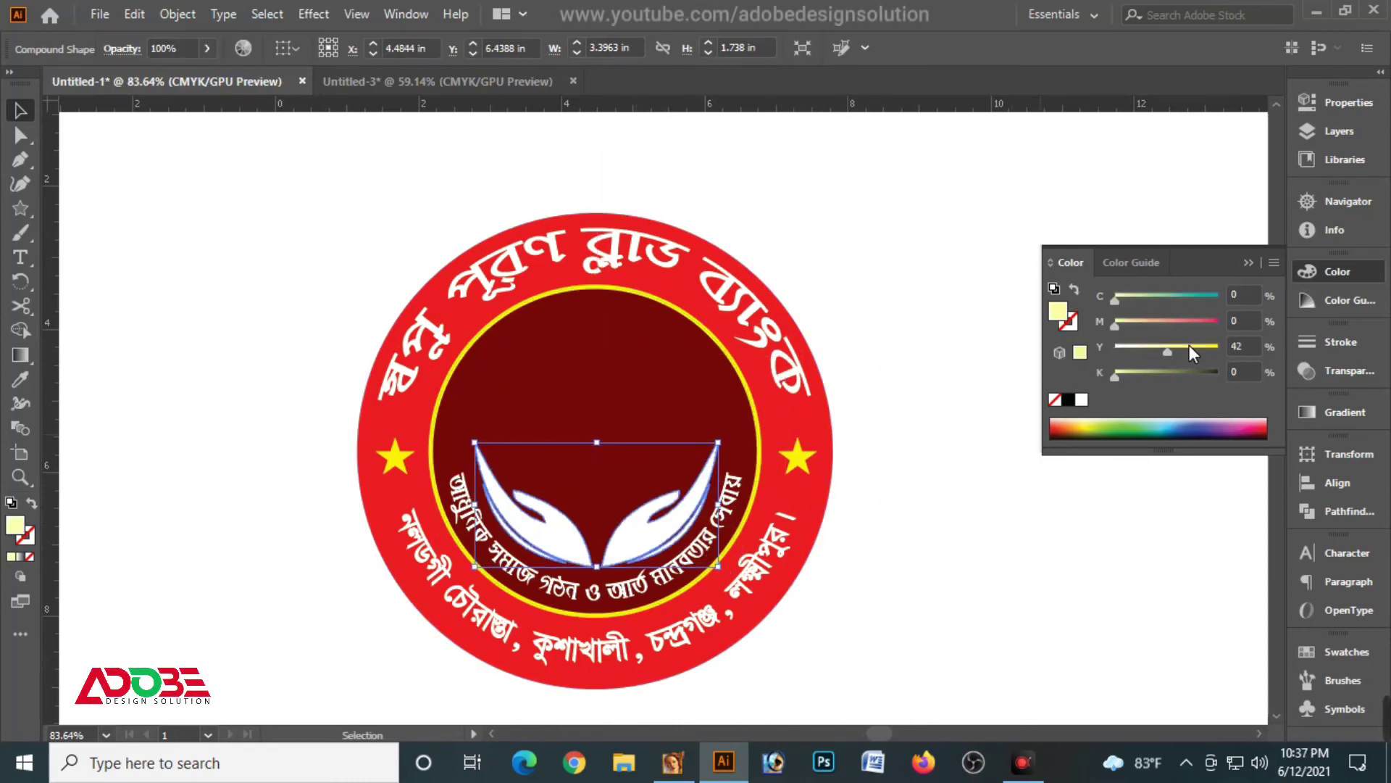
pyautogui.moveTo(1189, 345); pyautogui.dragTo(1221, 347)
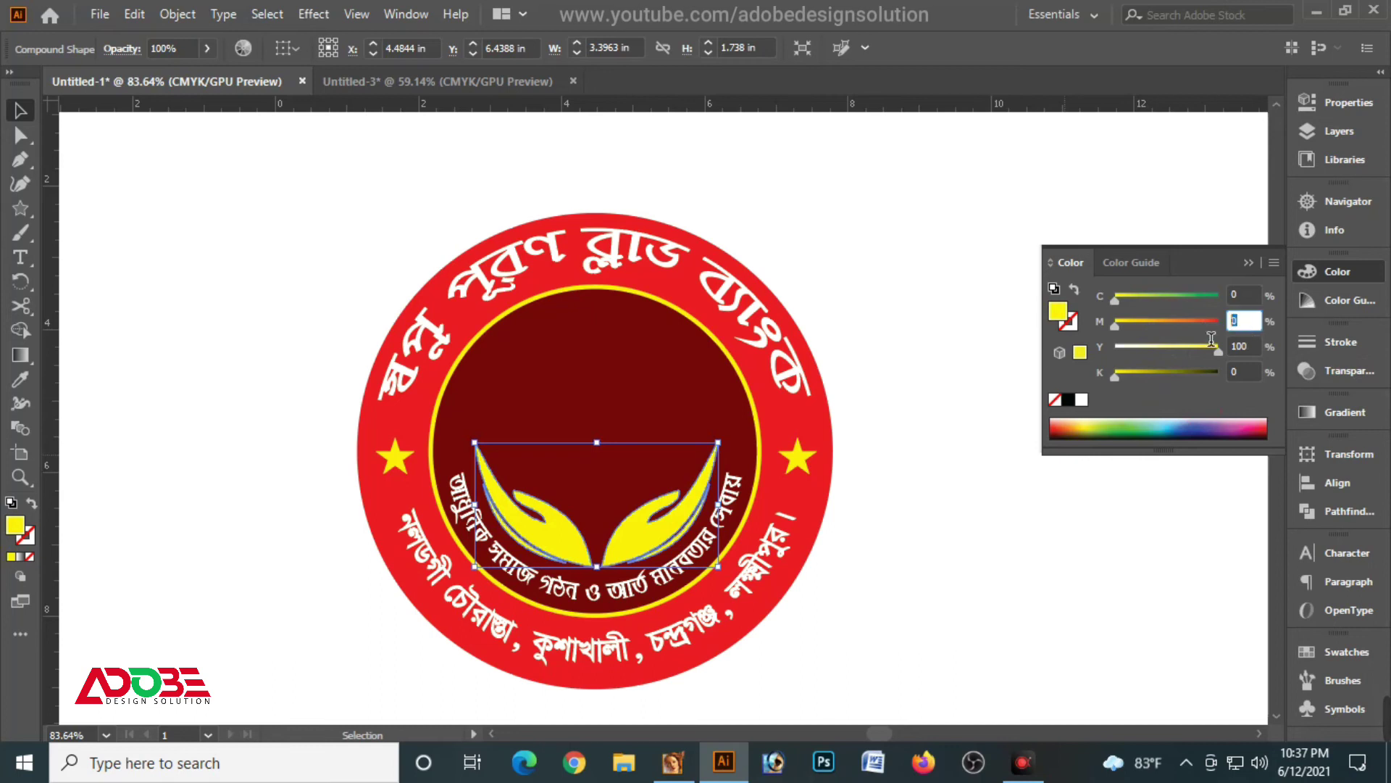
pyautogui.write('30')
pyautogui.press('Return')
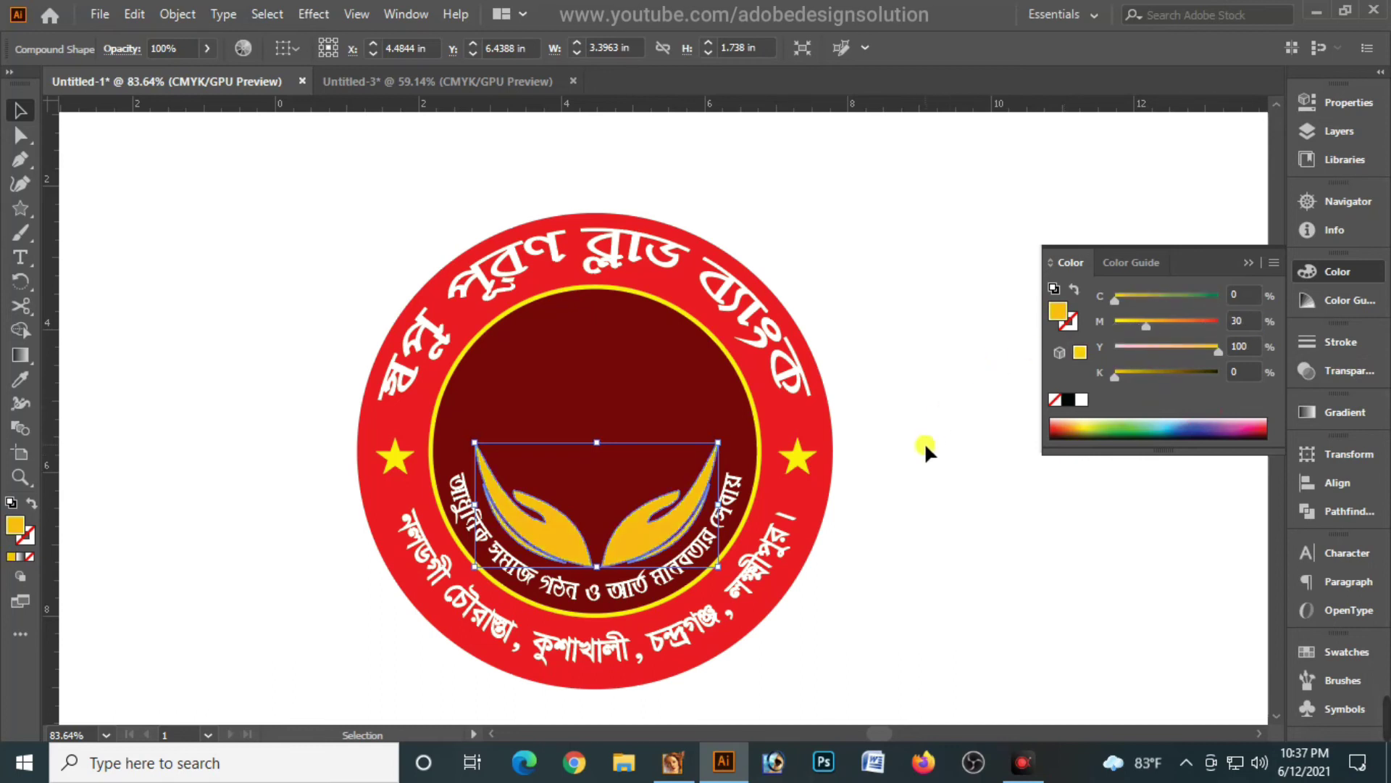
pyautogui.click(902, 362)
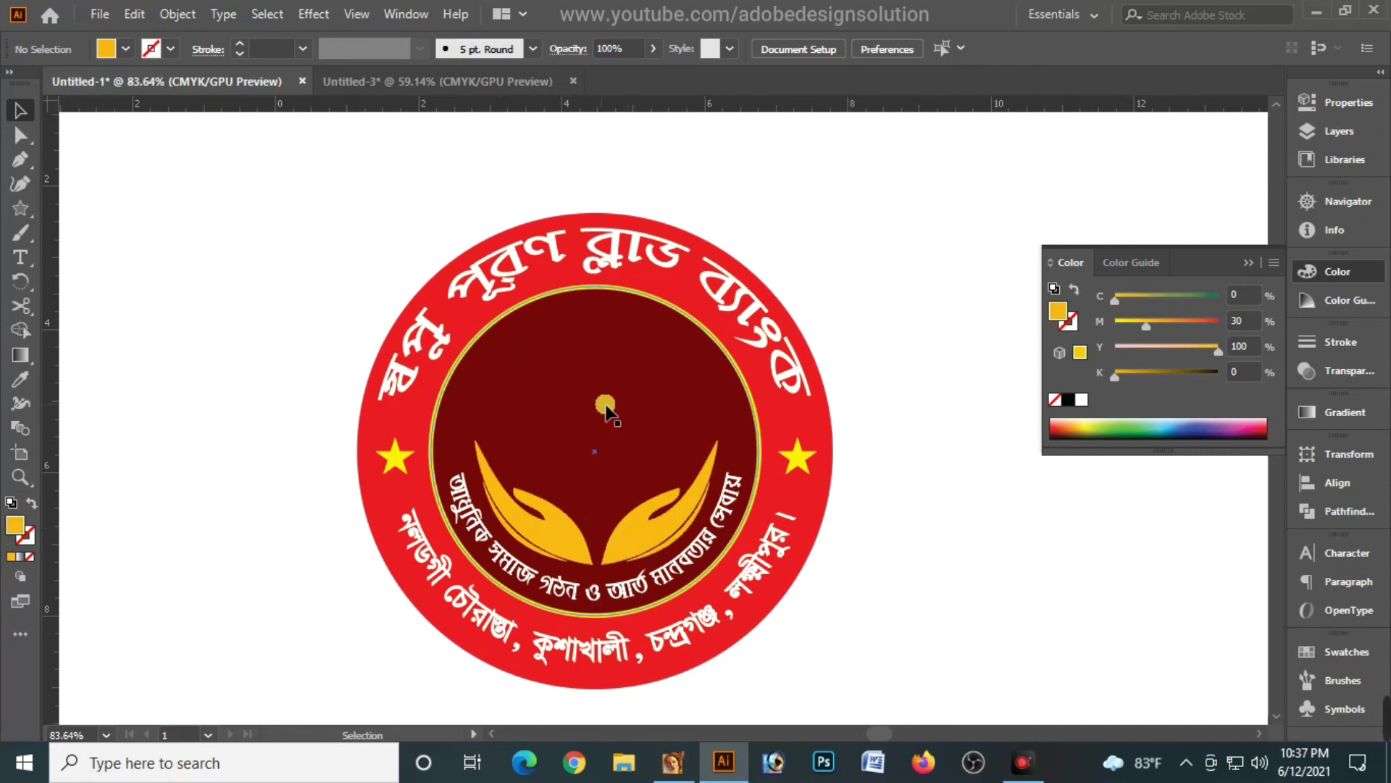
# Step: Move the red DONATE blood-drop image from Untitled-3 into the logo document
pyautogui.click(490, 82)
pyautogui.click(647, 371)
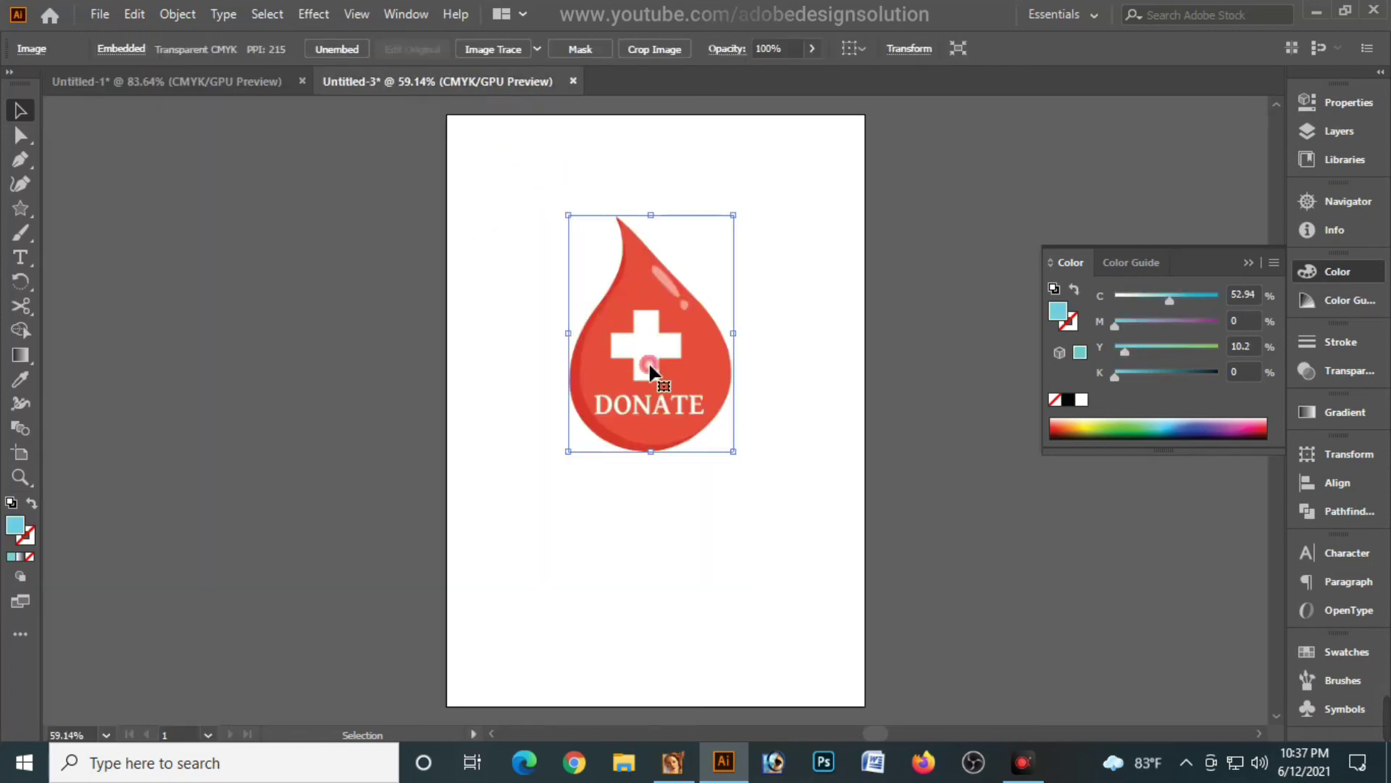
pyautogui.hotkey('ctrl', 'x')
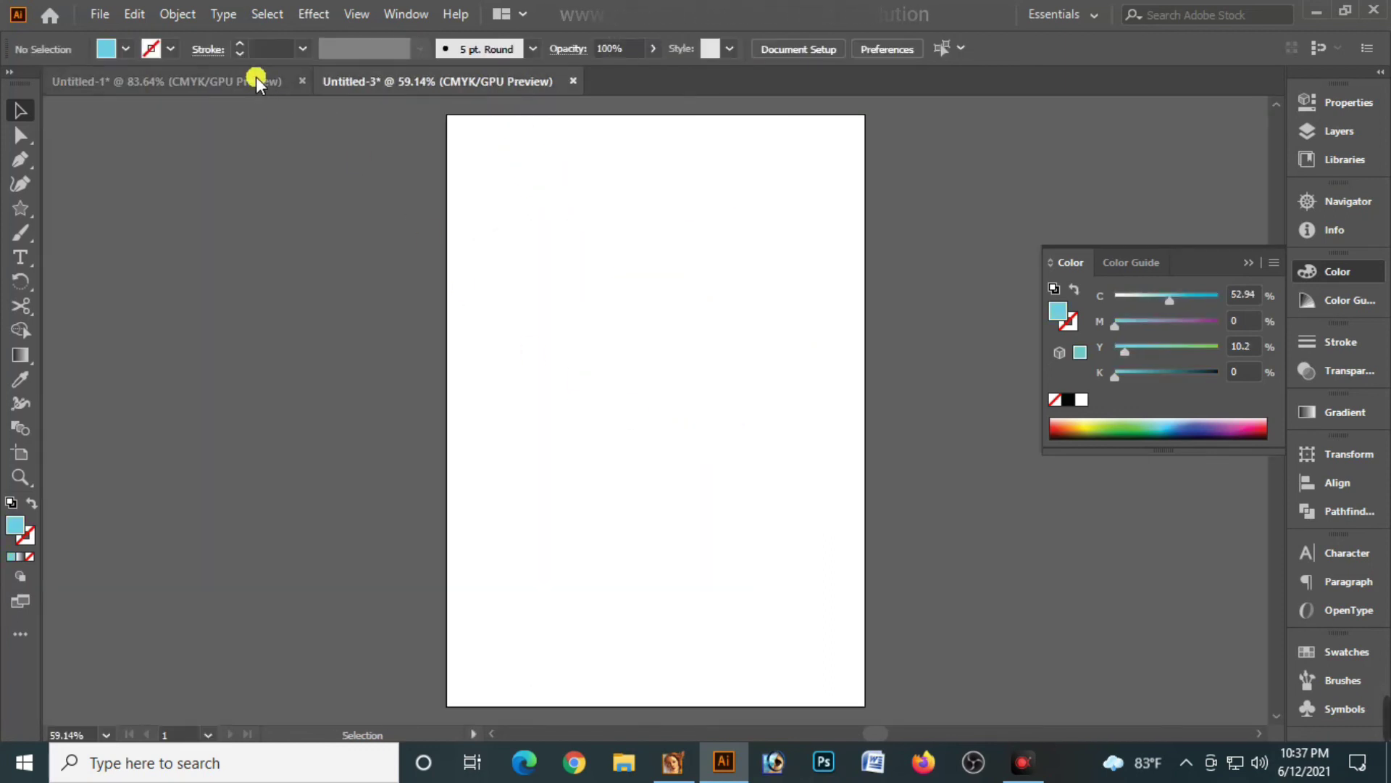
pyautogui.click(253, 75)
pyautogui.click(524, 396)
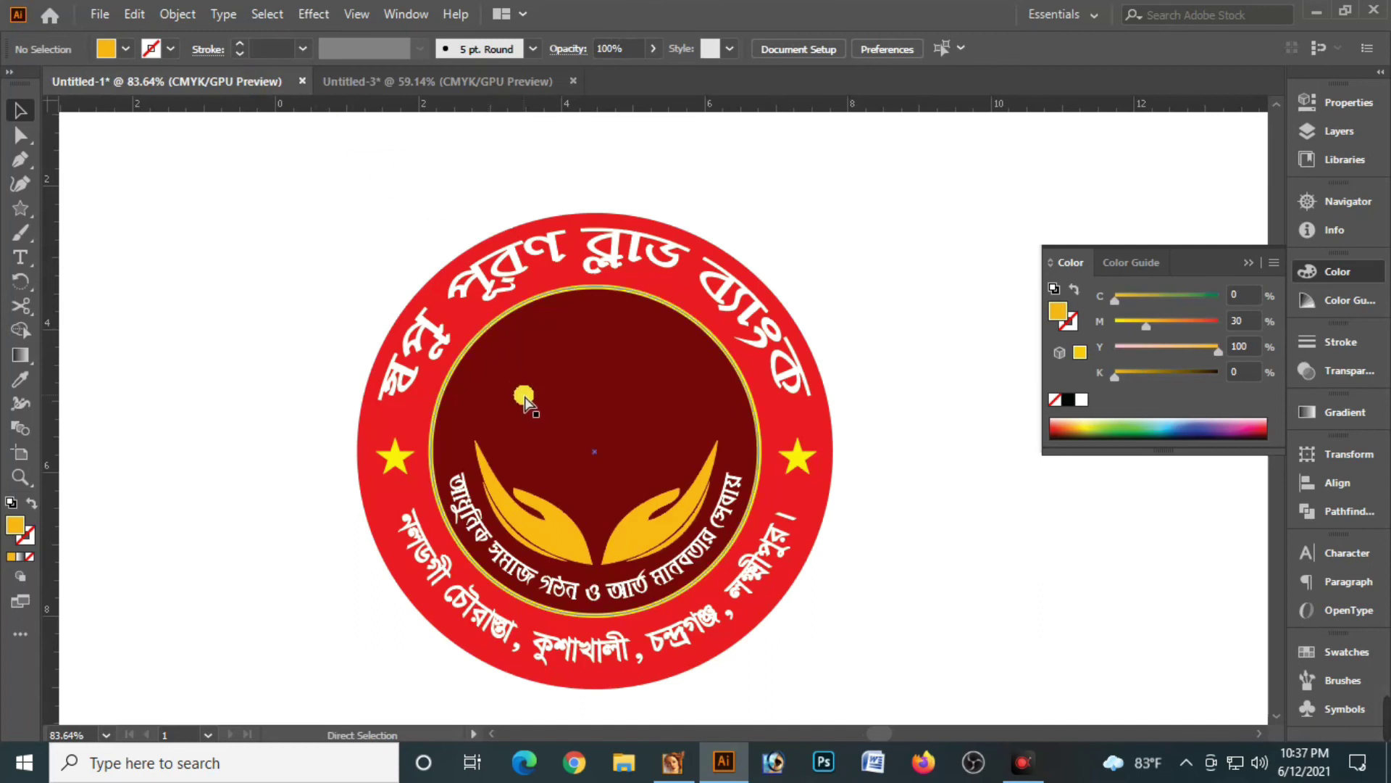
pyautogui.hotkey('ctrl', 'v')
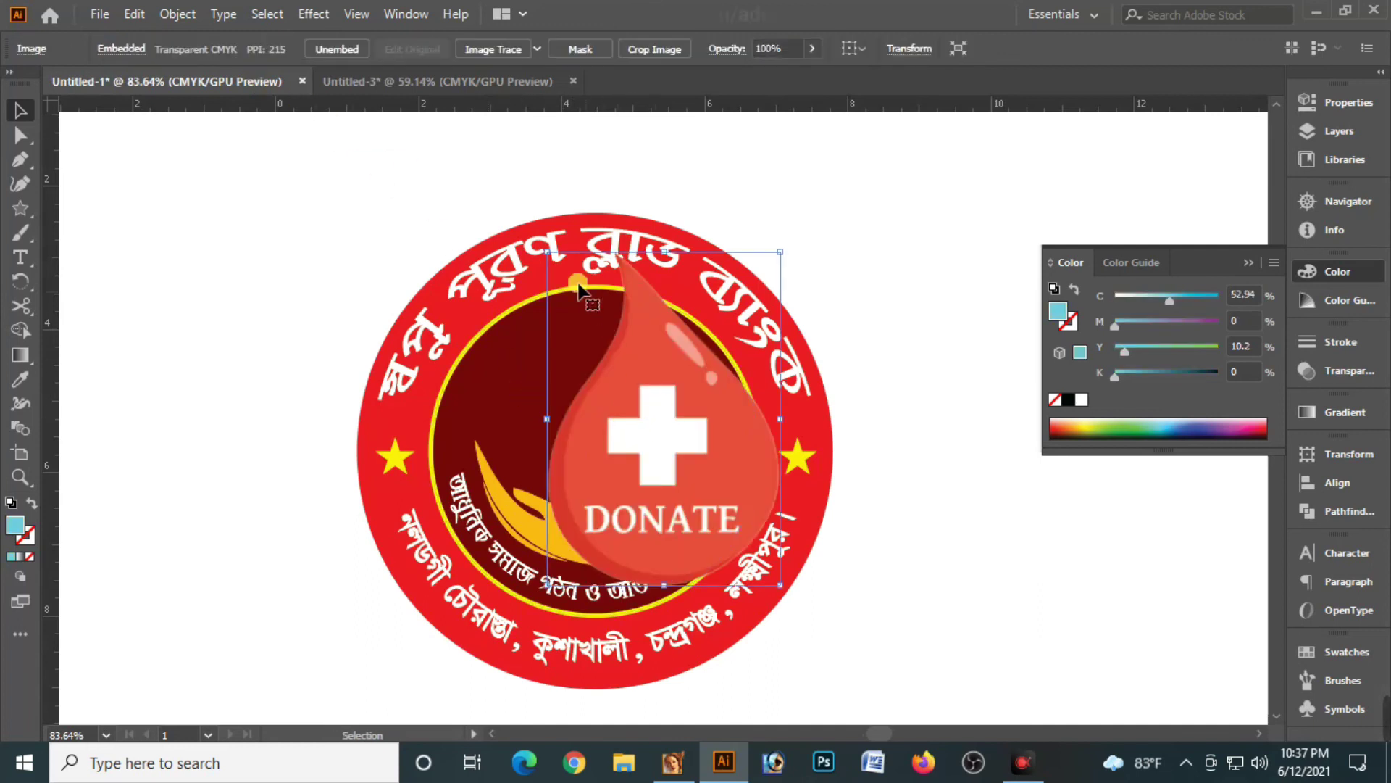
# Step: Scale the blood drop down and centre it just above the yellow hands
pyautogui.moveTo(548, 252); pyautogui.dragTo(611, 344)
pyautogui.moveTo(667, 424); pyautogui.dragTo(602, 428)
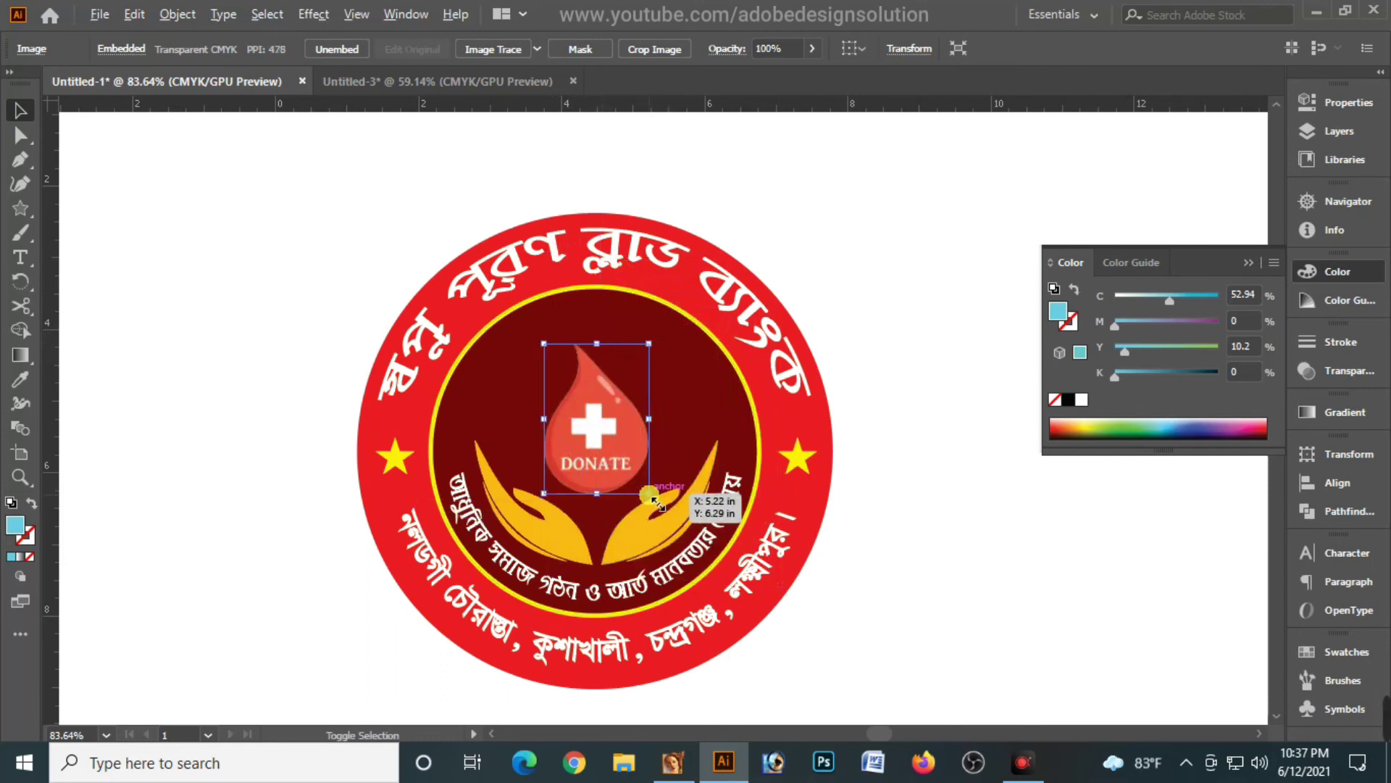
pyautogui.moveTo(653, 498); pyautogui.dragTo(659, 508)
pyautogui.moveTo(617, 461); pyautogui.dragTo(607, 453)
pyautogui.press('Down')
pyautogui.press('Down')
pyautogui.press('Down')
pyautogui.press('Down')
pyautogui.click(858, 279)
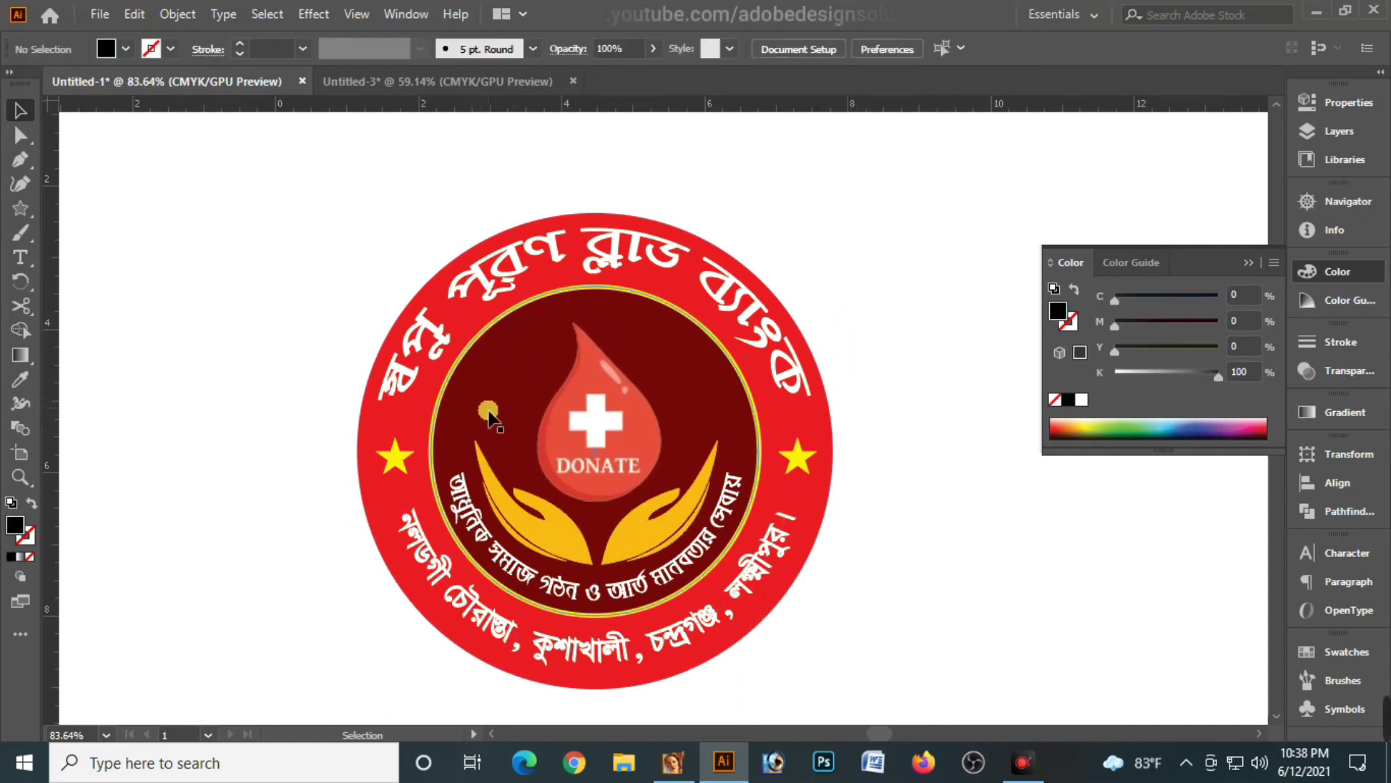
pyautogui.click(588, 426)
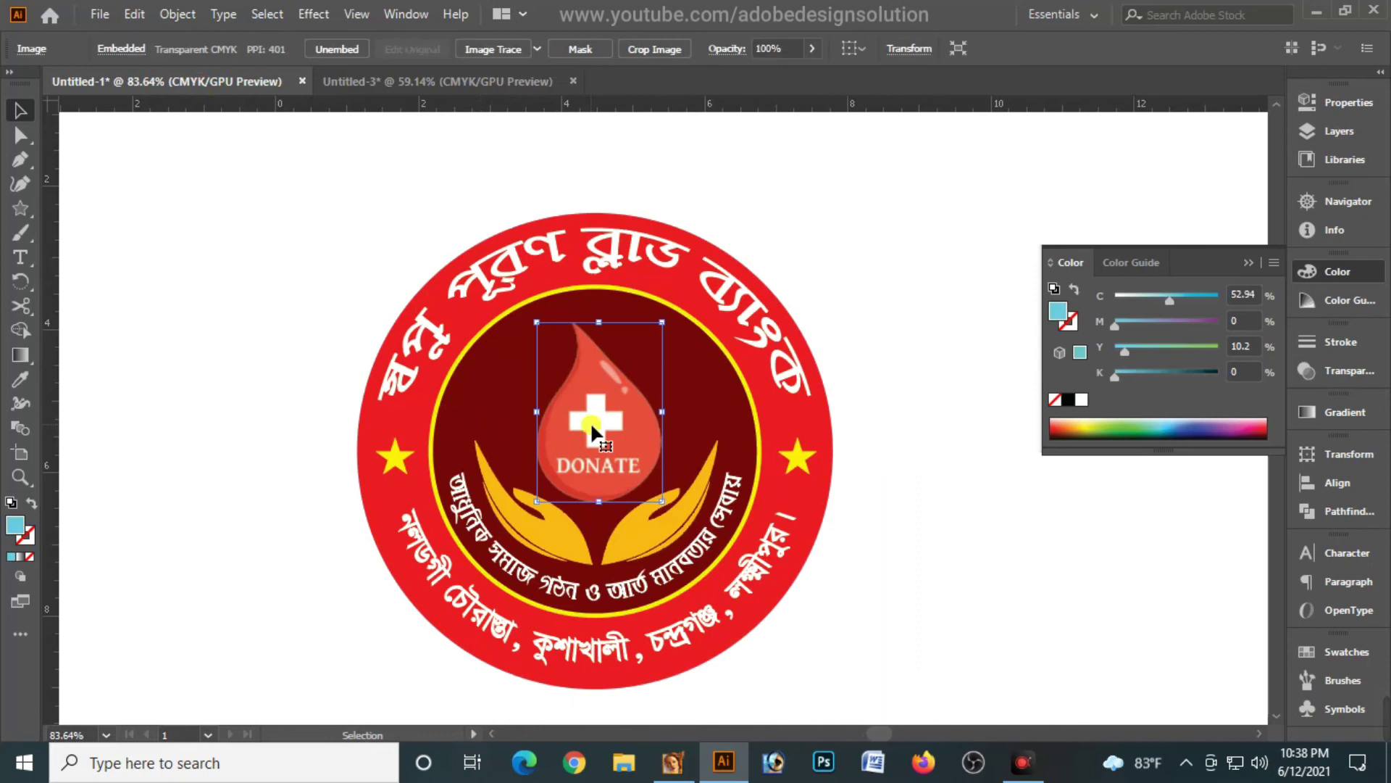
pyautogui.press('Left')
pyautogui.press('Left')
pyautogui.press('Left')
pyautogui.press('Up')
pyautogui.press('Up')
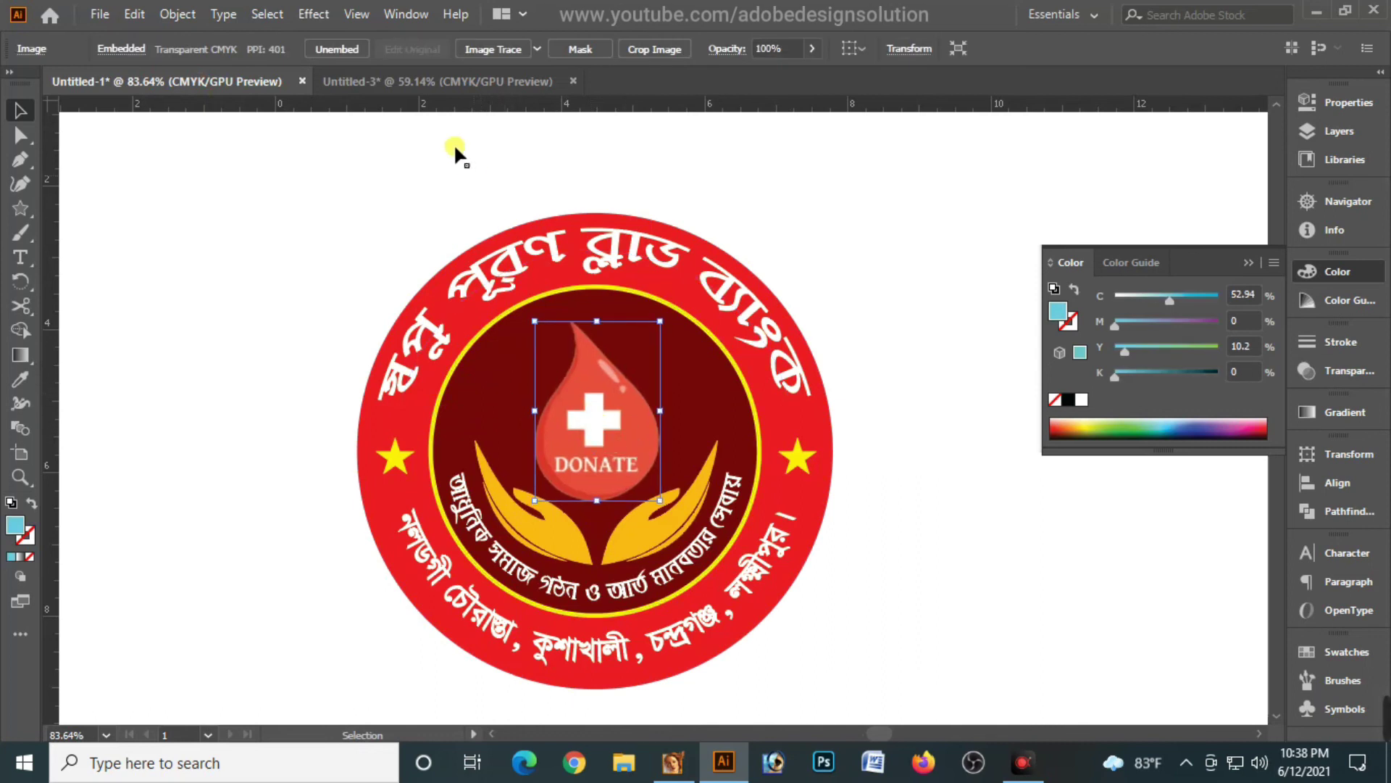
# Step: Cut the blood-group label group from the other document
pyautogui.click(450, 83)
pyautogui.moveTo(326, 363); pyautogui.dragTo(335, 369)
pyautogui.hotkey('ctrl', 'x')
# Step: Paste the blood-group labels into the logo and scale them to fit the inner circle
pyautogui.click(267, 80)
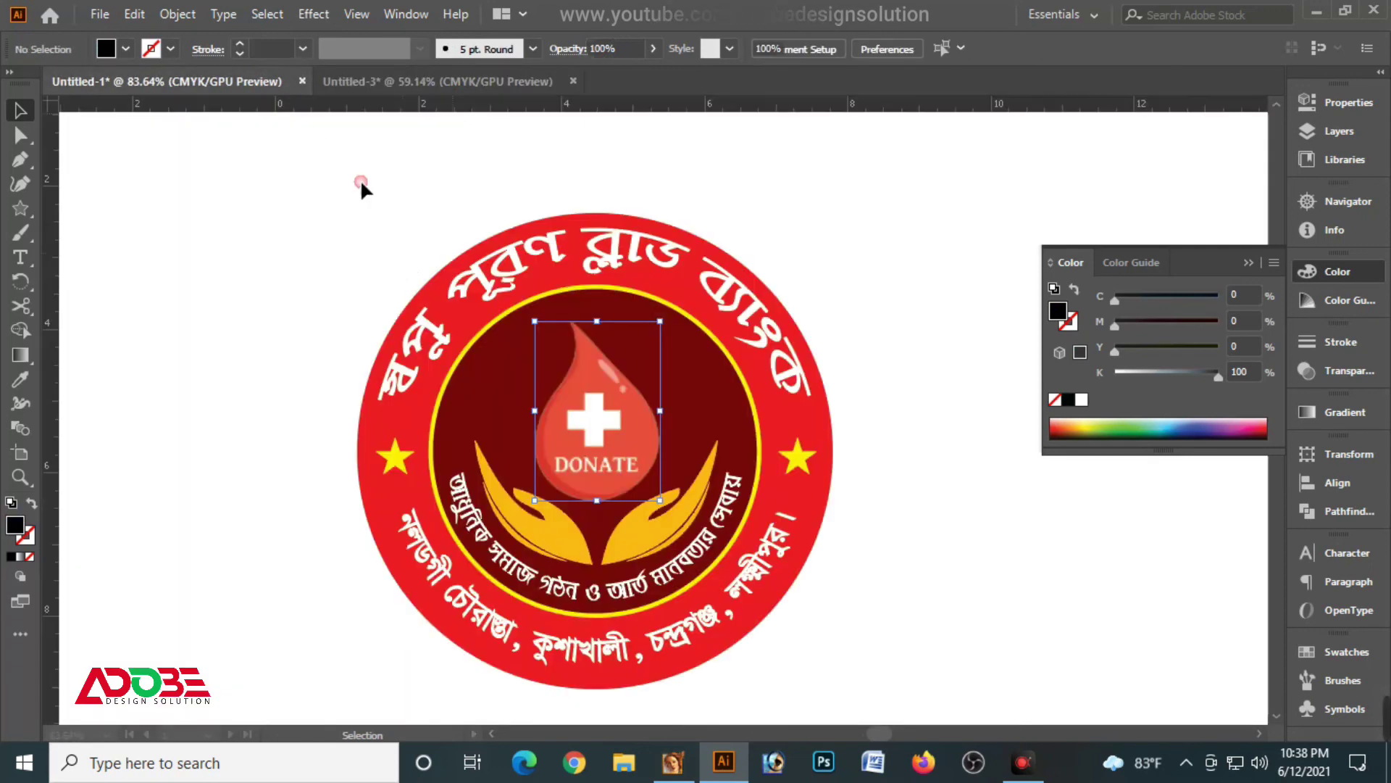
pyautogui.hotkey('ctrl', 'v')
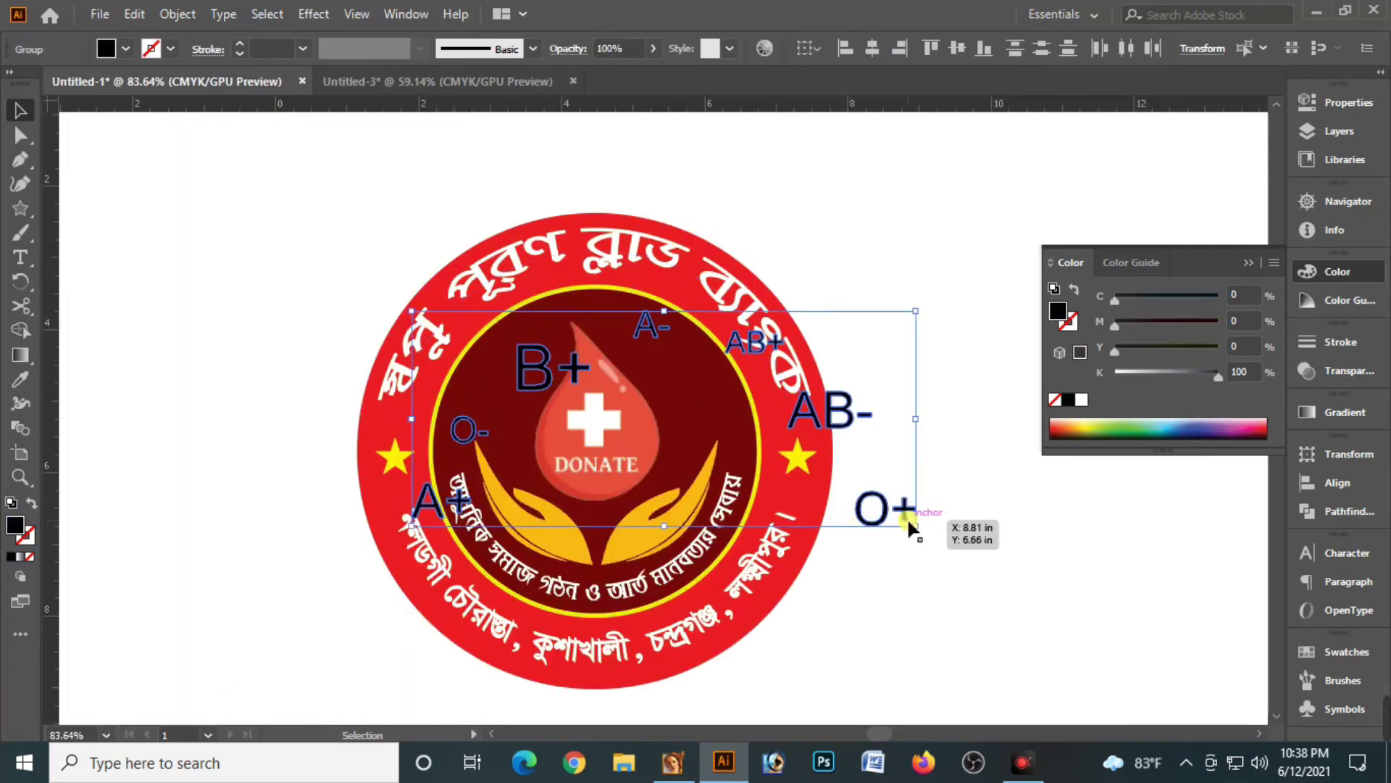
pyautogui.moveTo(914, 524); pyautogui.dragTo(833, 512)
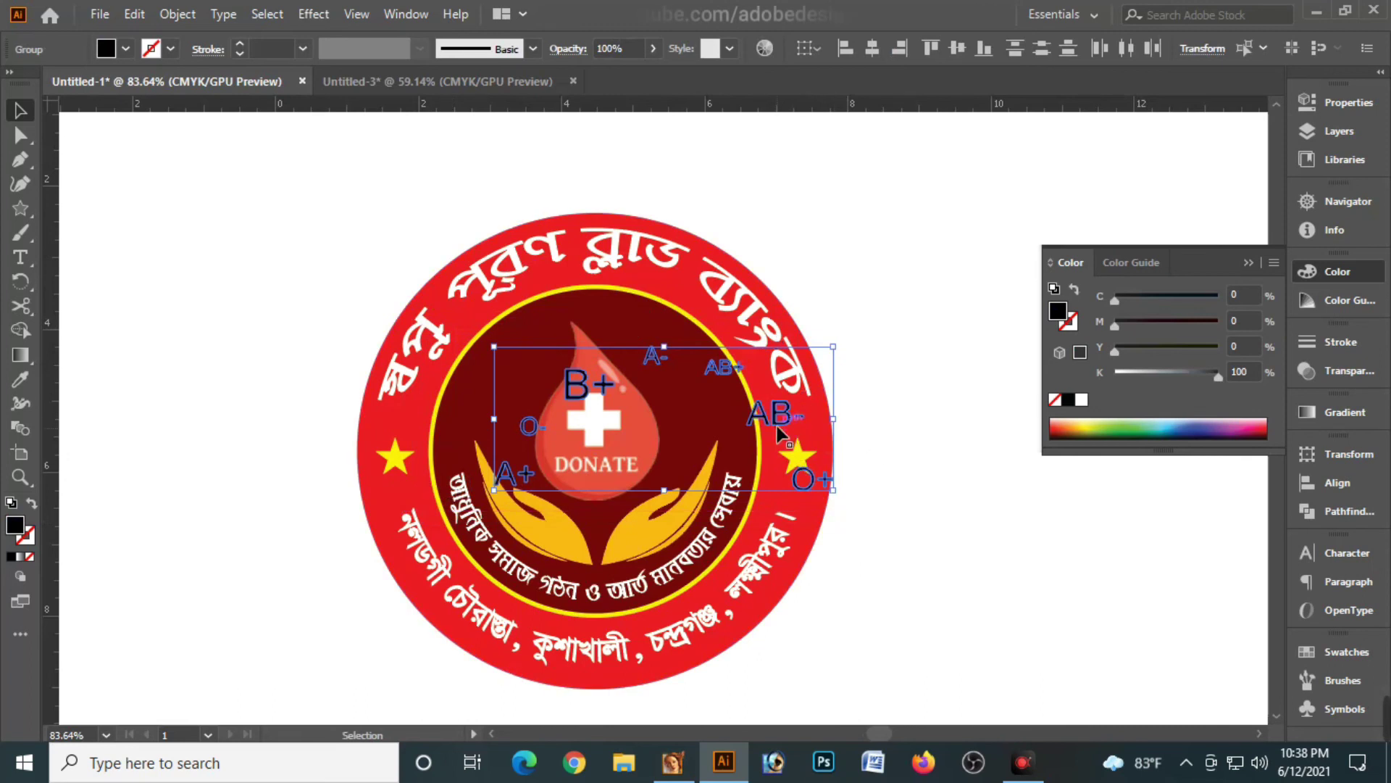
pyautogui.moveTo(776, 425); pyautogui.dragTo(697, 366)
pyautogui.moveTo(813, 462); pyautogui.dragTo(769, 461)
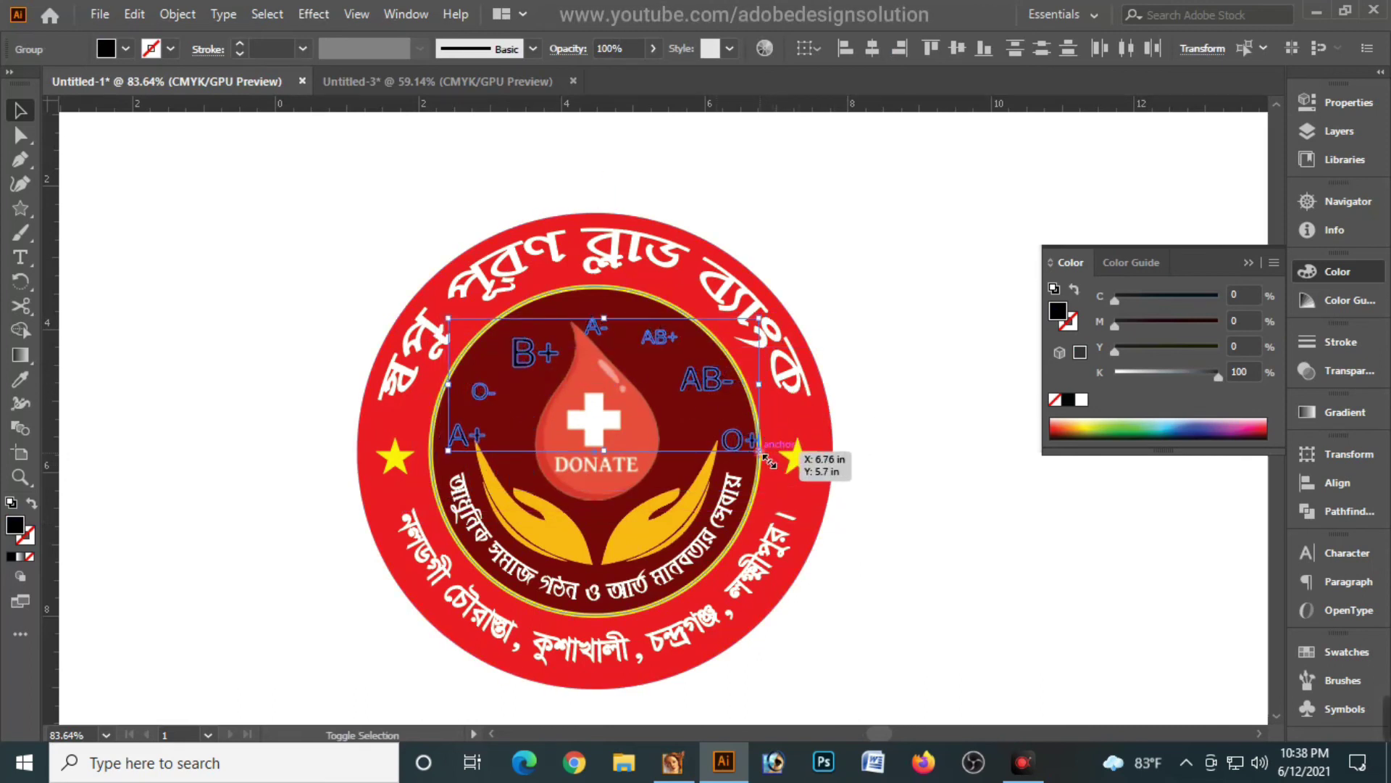
pyautogui.press('Up')
pyautogui.press('Up')
pyautogui.press('Up')
pyautogui.press('Up')
pyautogui.press('Up')
pyautogui.press('Up')
pyautogui.press('Up')
pyautogui.press('Up')
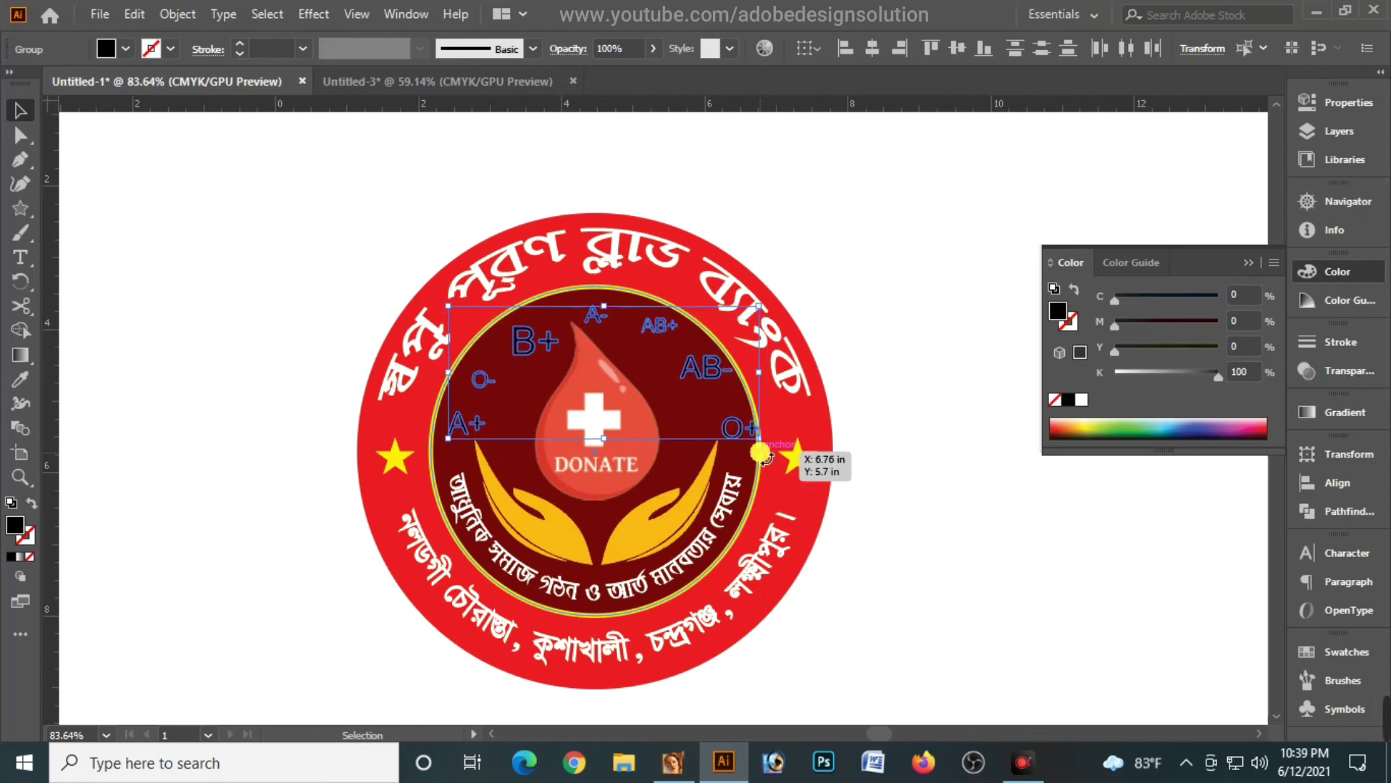
pyautogui.moveTo(769, 436); pyautogui.dragTo(738, 443)
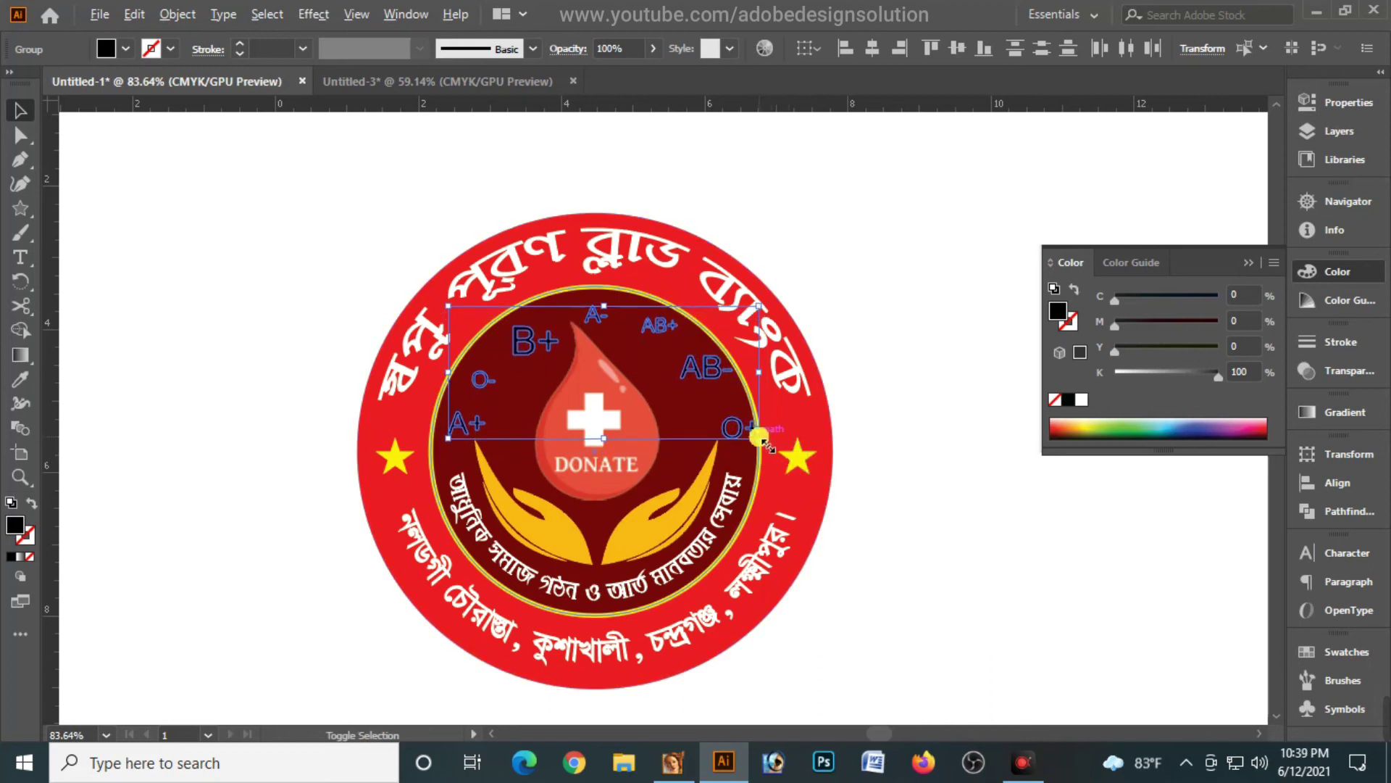
# Step: Position the labels around the drop and make them white with K at 0
pyautogui.press('Up')
pyautogui.press('Up')
pyautogui.press('Up')
pyautogui.press('Up')
pyautogui.press('Up')
pyautogui.press('Up')
pyautogui.press('Up')
pyautogui.press('Up')
pyautogui.press('Up')
pyautogui.press('Left')
pyautogui.press('Left')
pyautogui.press('Left')
pyautogui.press('Left')
pyautogui.press('Left')
pyautogui.press('Up')
pyautogui.press('Up')
pyautogui.press('Up')
pyautogui.press('Left')
pyautogui.press('Left')
pyautogui.press('Left')
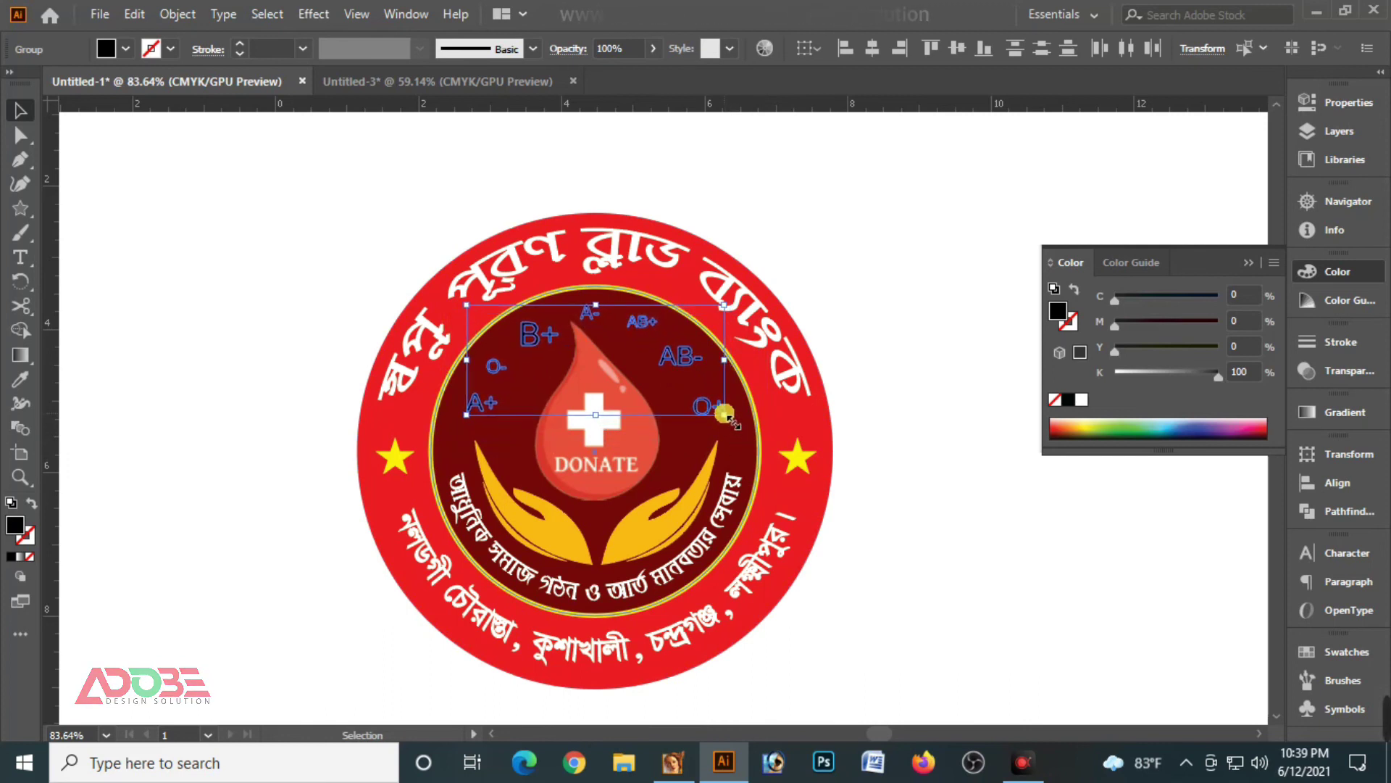
pyautogui.press('Down')
pyautogui.press('Down')
pyautogui.press('Down')
pyautogui.press('Up')
pyautogui.press('Up')
pyautogui.press('Up')
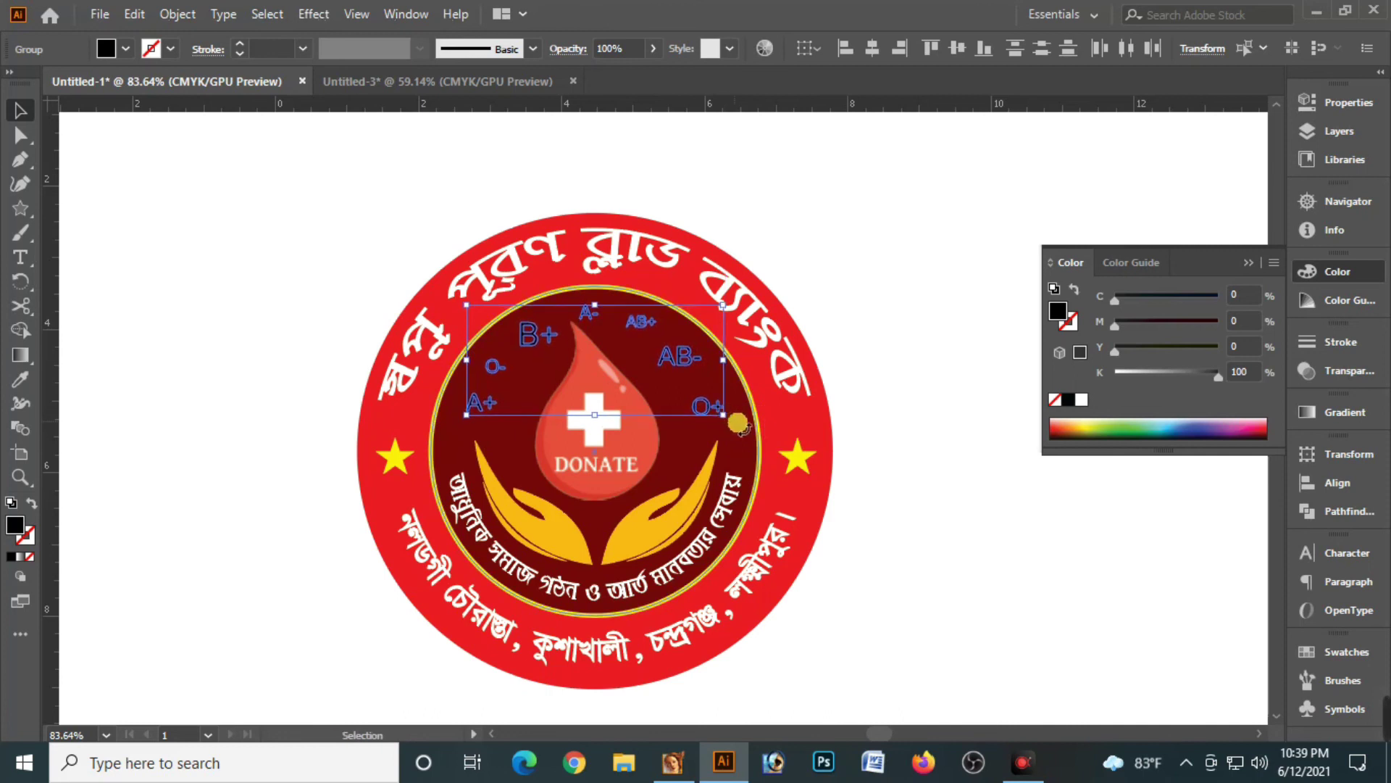
pyautogui.moveTo(1156, 373); pyautogui.dragTo(1109, 376)
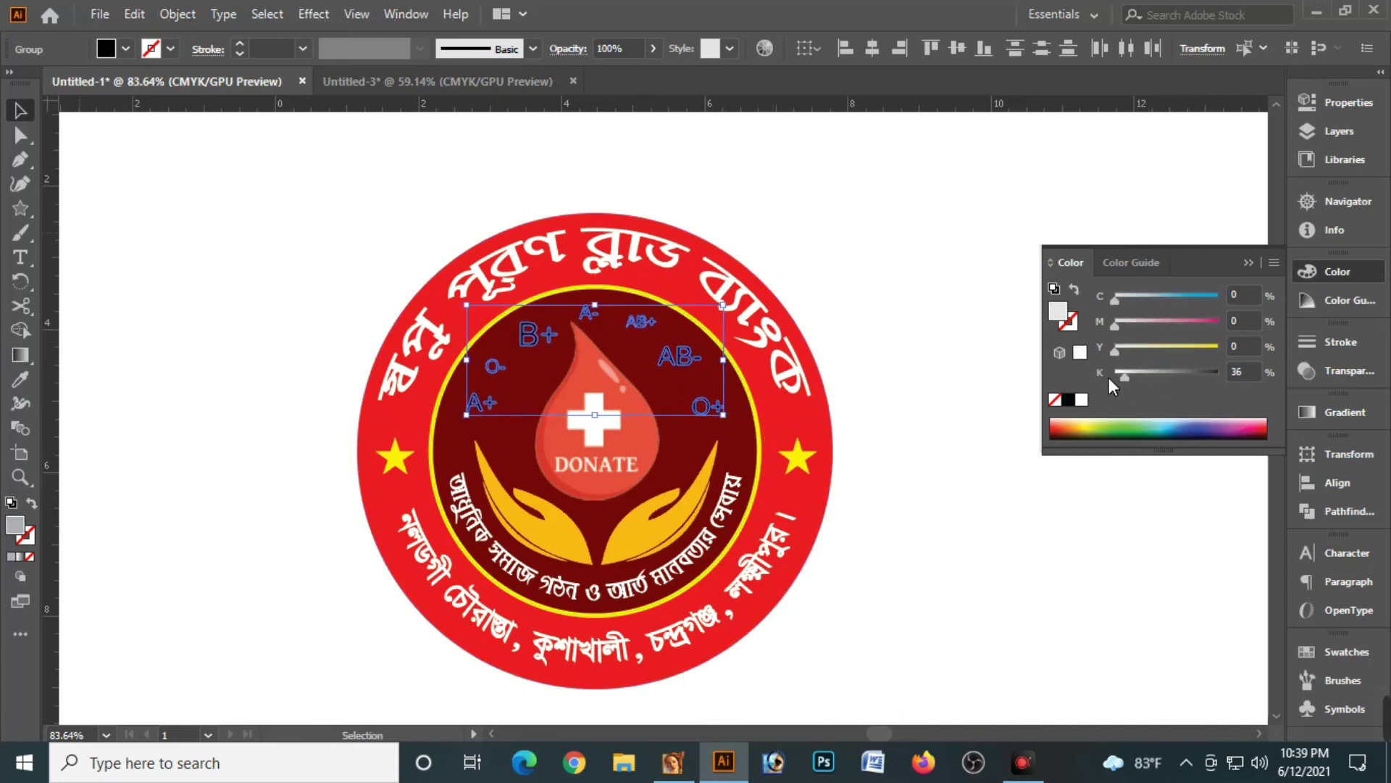
pyautogui.click(915, 387)
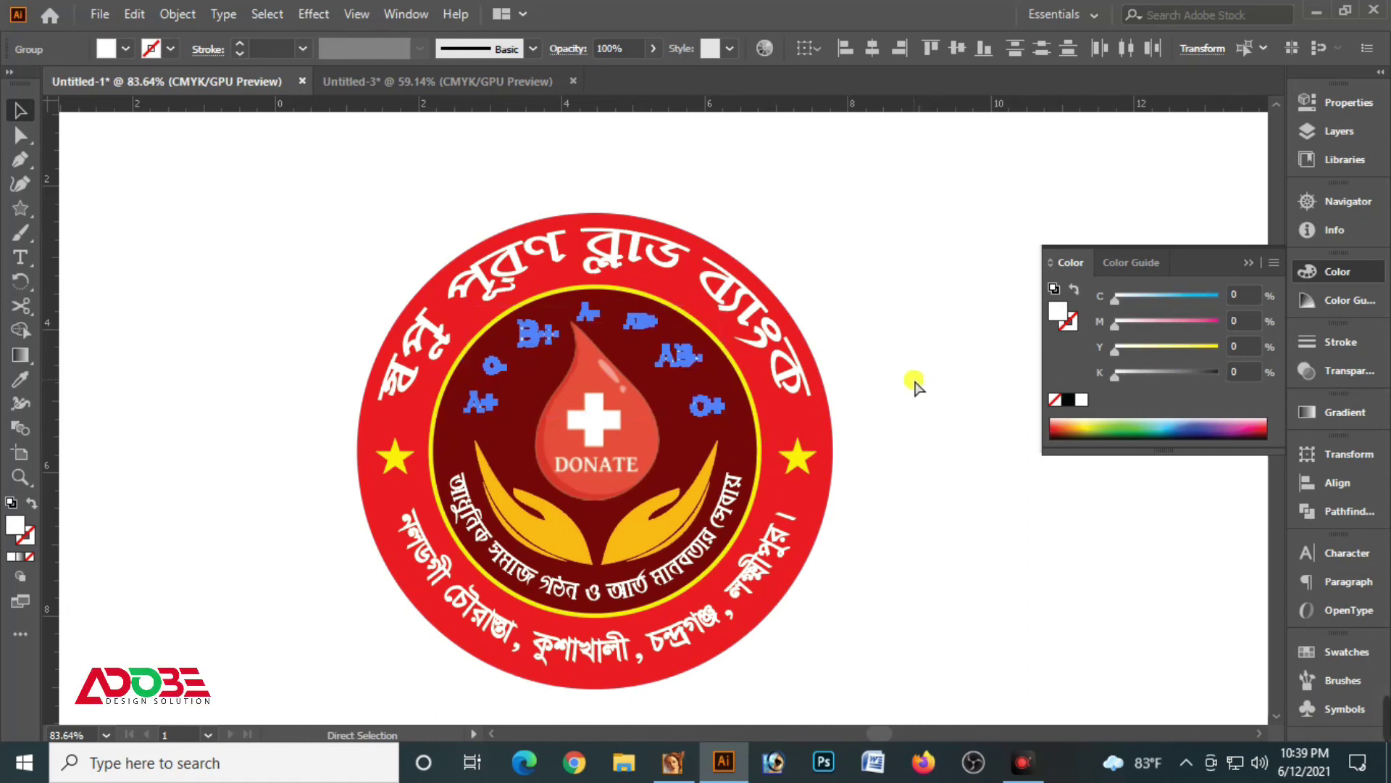
pyautogui.click(619, 435)
pyautogui.click(877, 416)
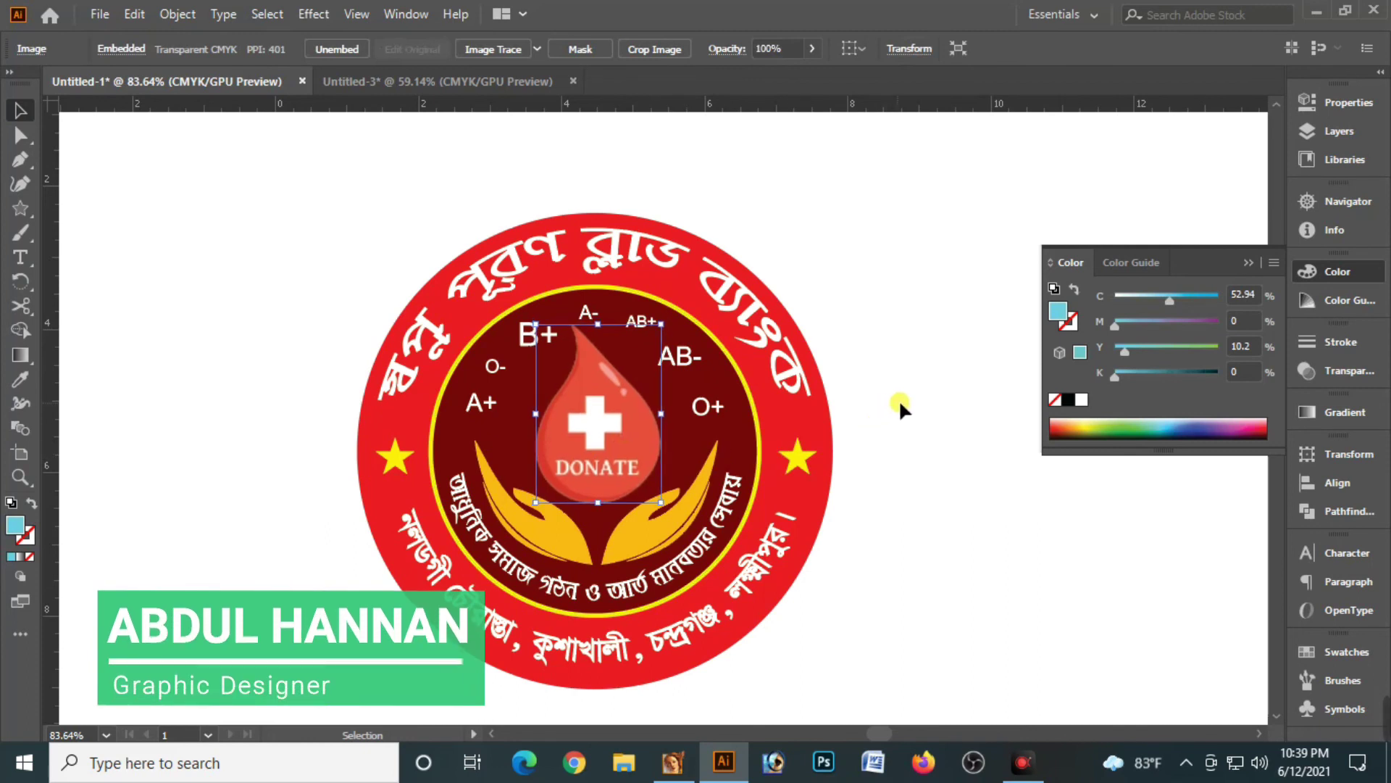
pyautogui.click(1245, 271)
pyautogui.moveTo(861, 519)
pyautogui.mouseDown()
pyautogui.moveTo(891, 444)
pyautogui.moveTo(905, 486)
pyautogui.mouseUp()
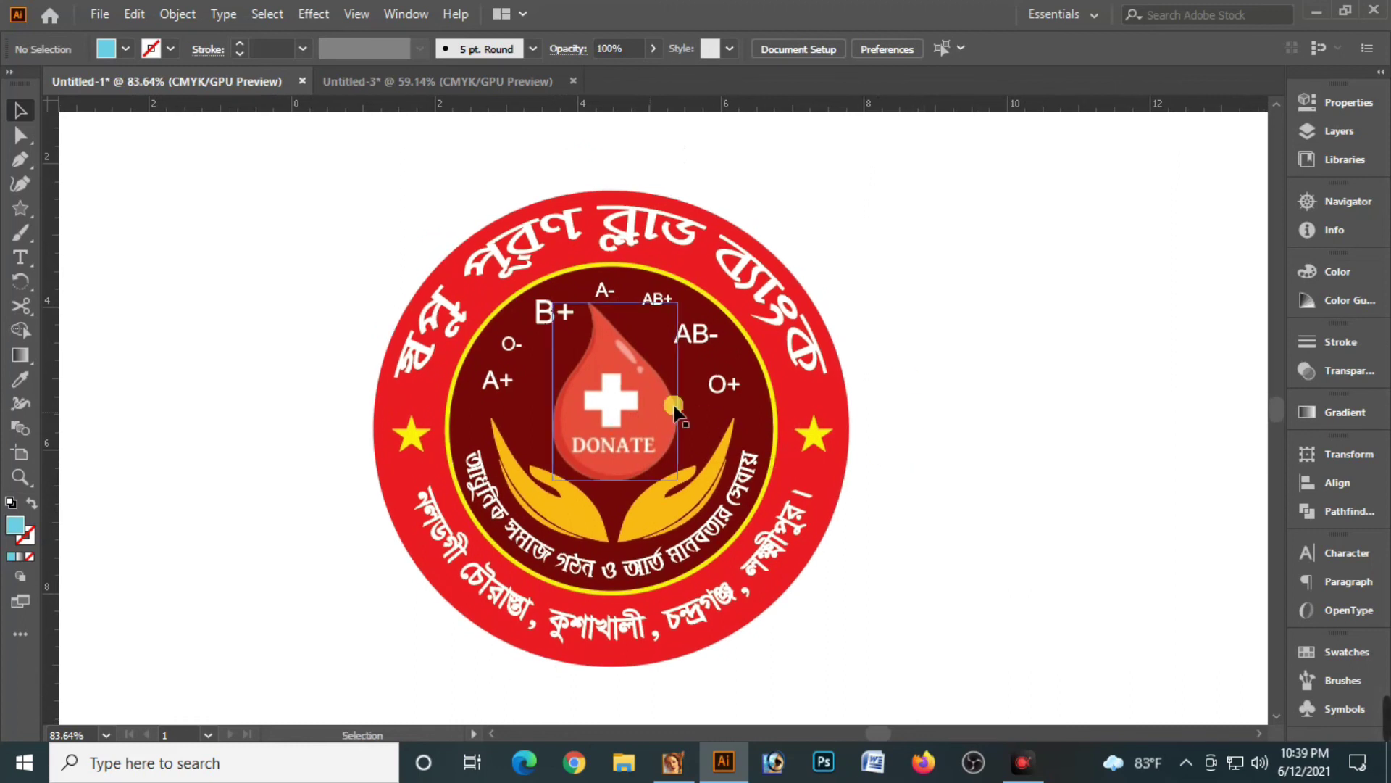